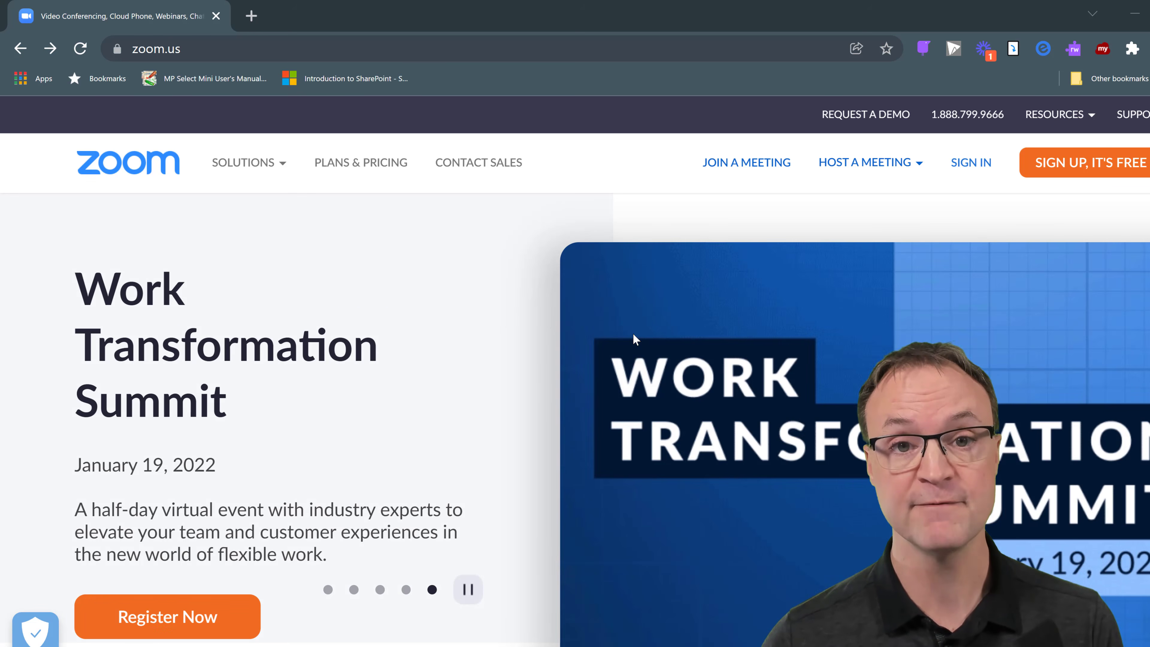
Open Zoom's plans and pricing page and look through the available plans
click(342, 167)
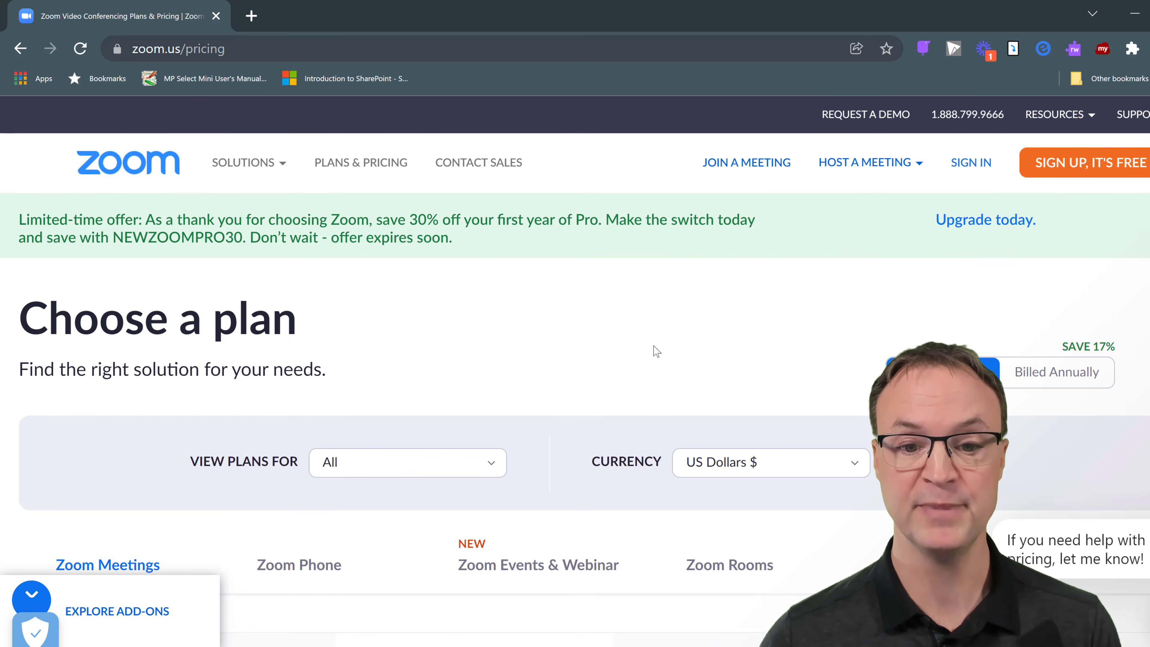
scroll(652, 352, down, 8)
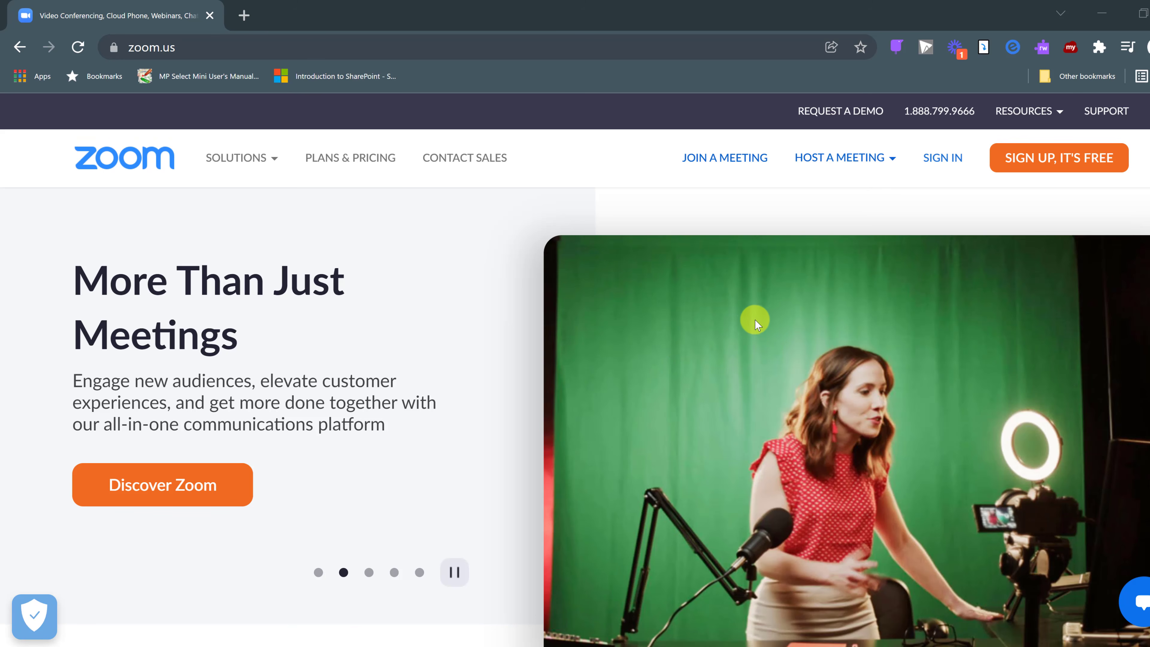
Sign in to the Zoom website with Google, choosing the existing Google account
click(937, 161)
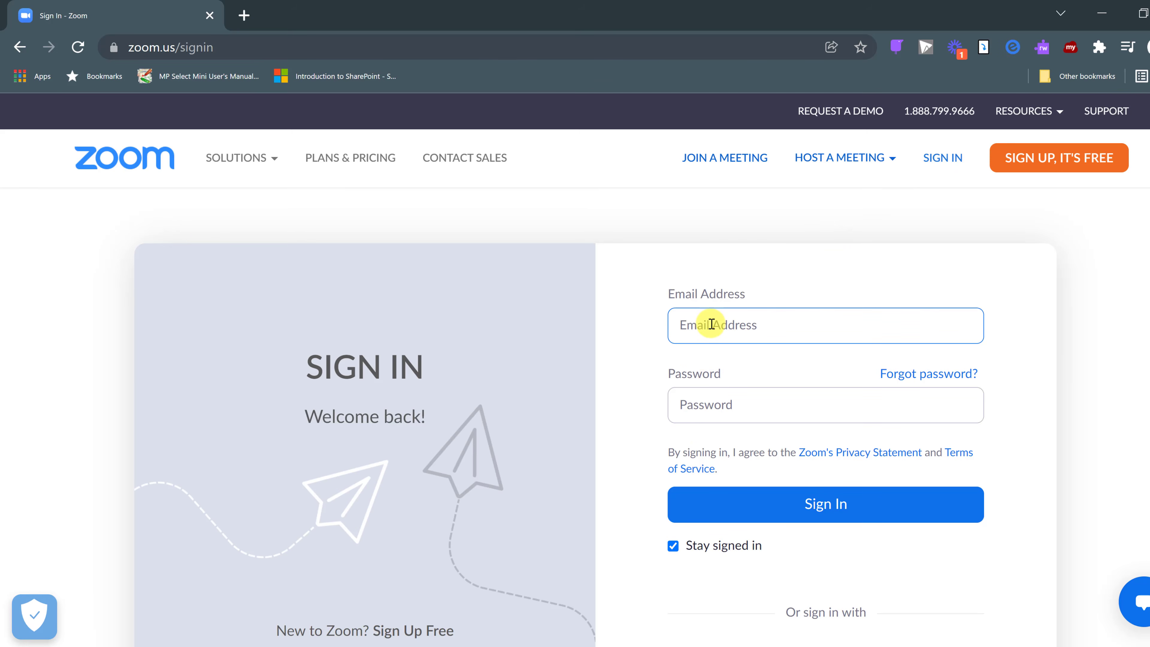
scroll(681, 404, down, 4)
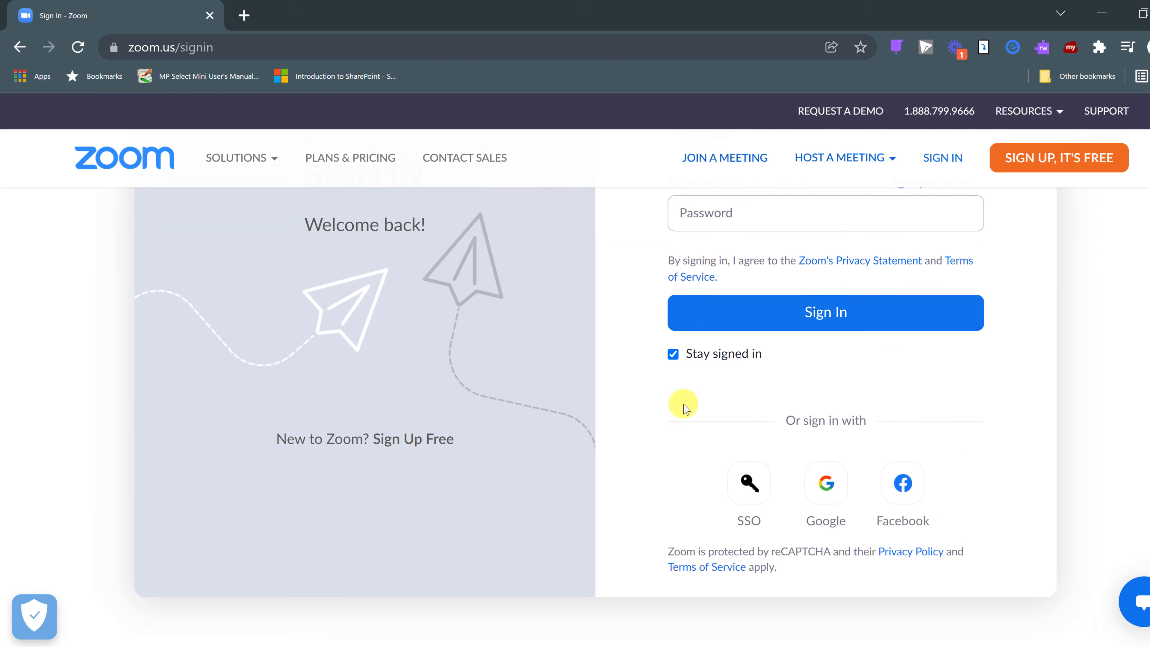
scroll(684, 407, down, 2)
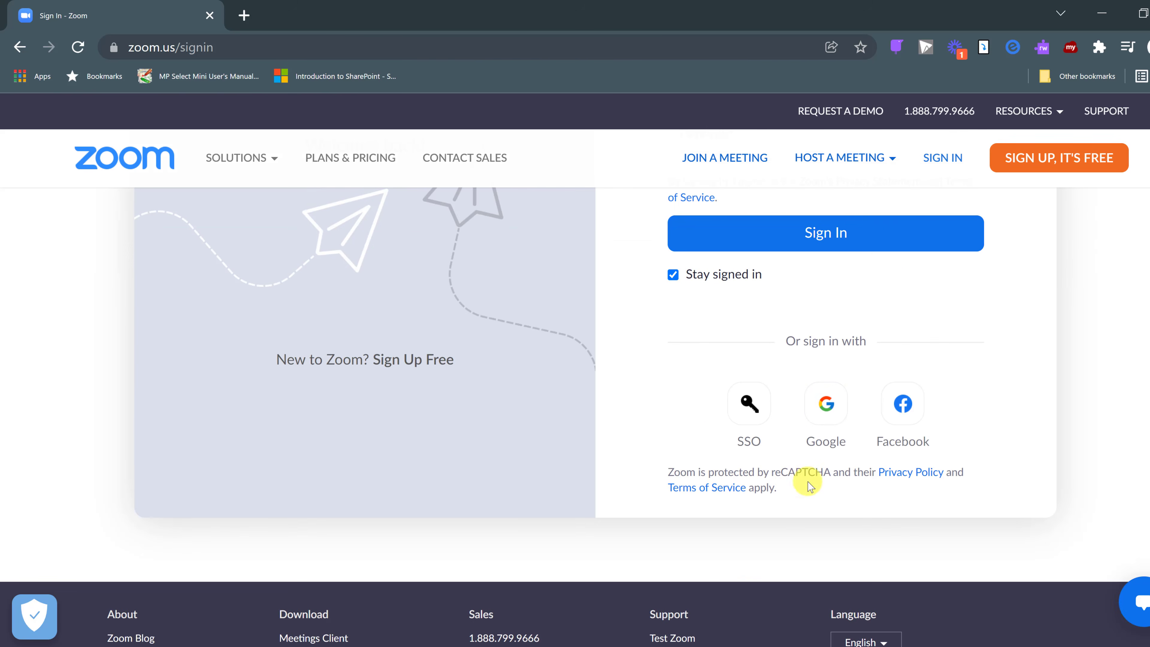
click(828, 425)
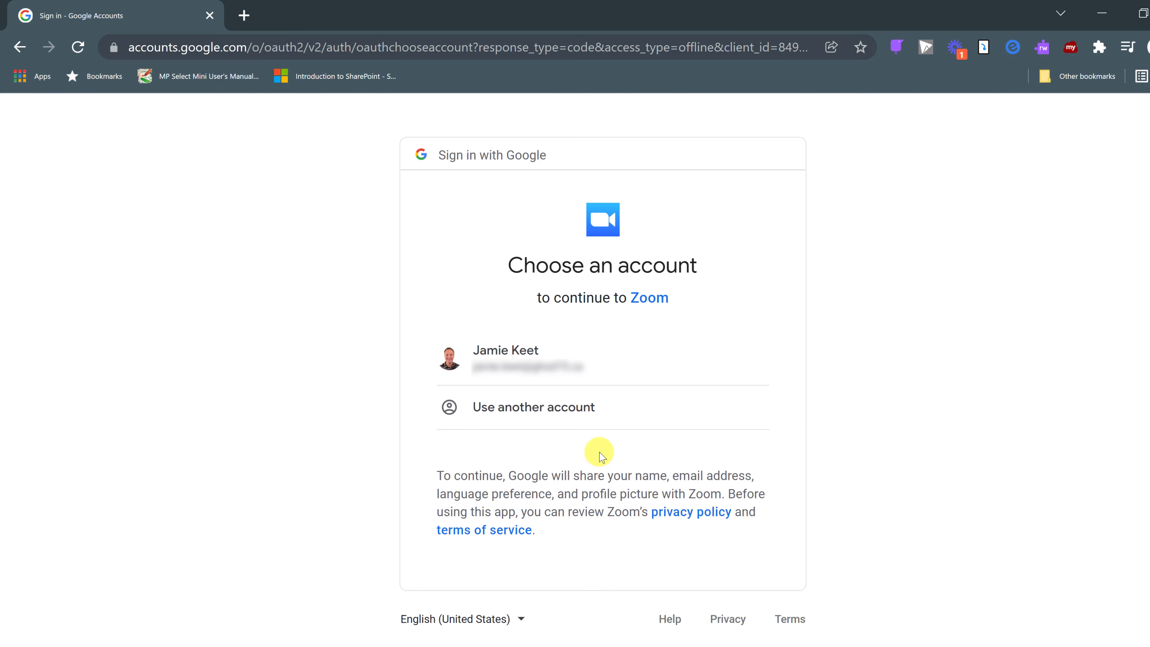
click(523, 369)
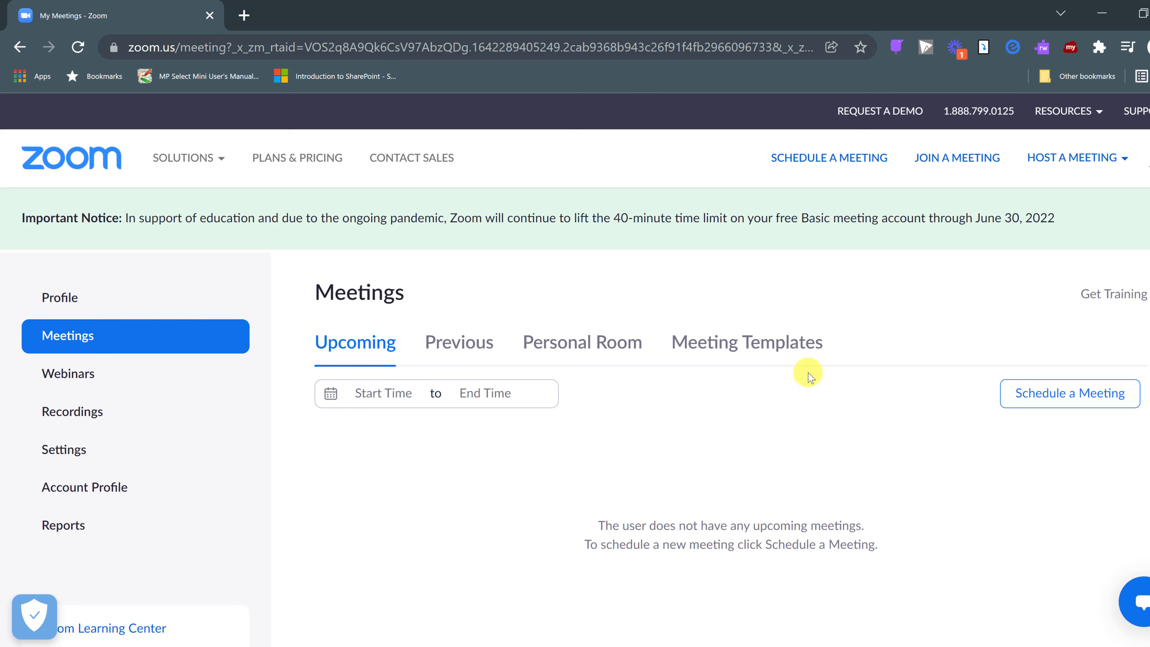
Open the account's meeting settings and examine the Security options for waiting room, passcodes, authentication and blocked users
mouse_move(1043, 159)
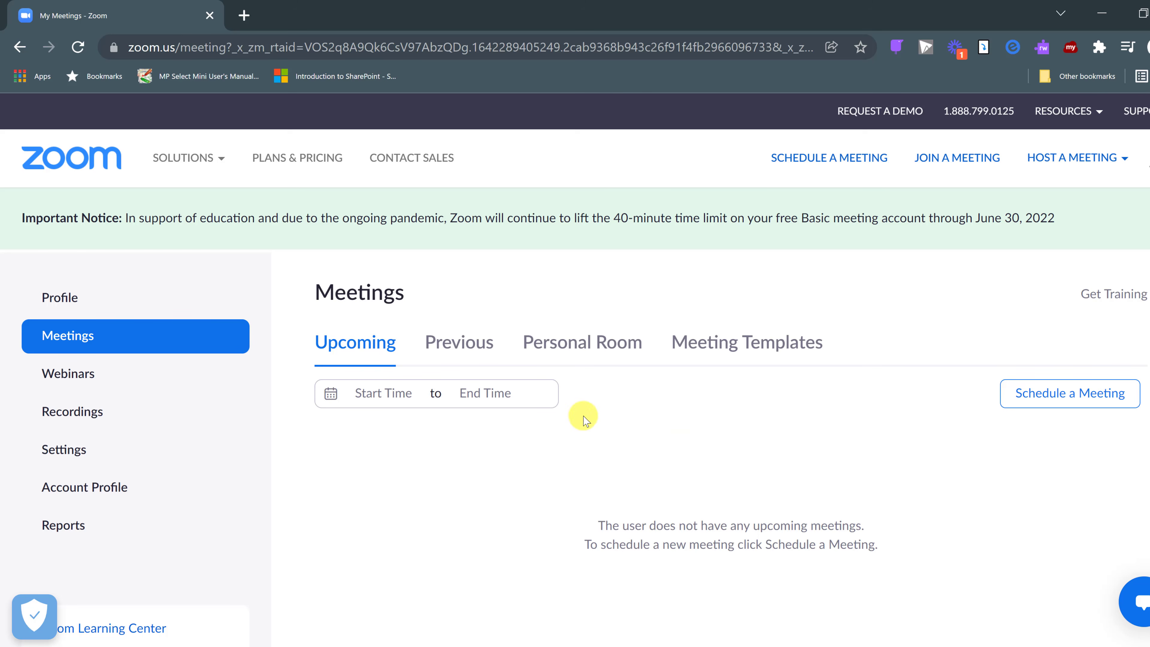
click(73, 452)
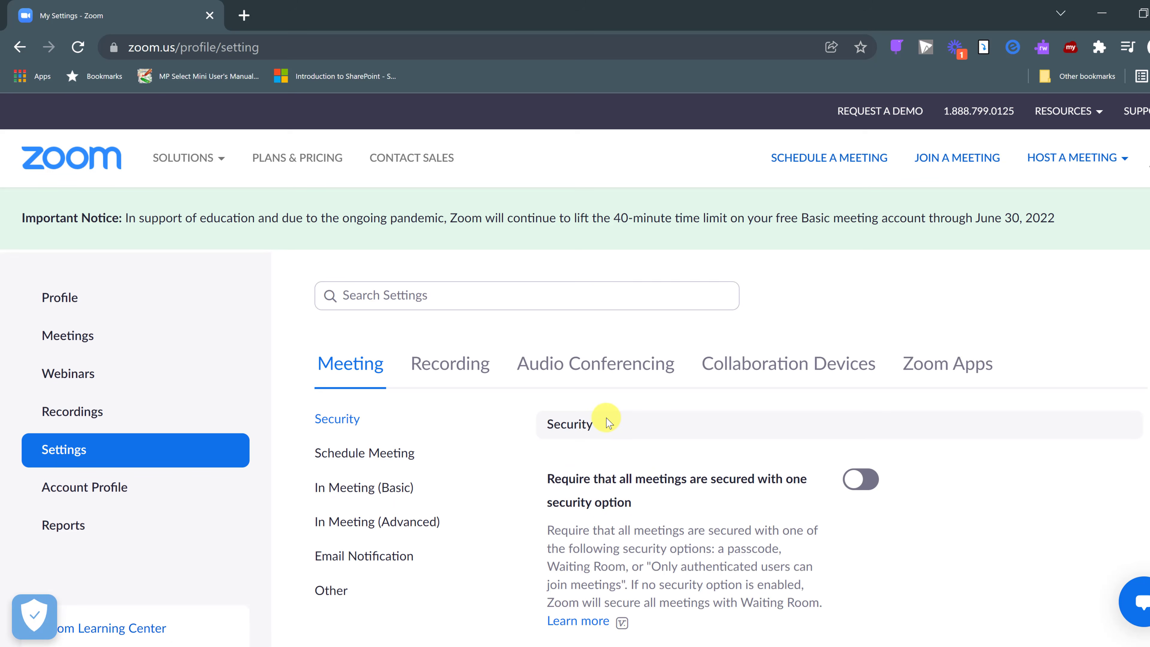
scroll(604, 422, down, 2)
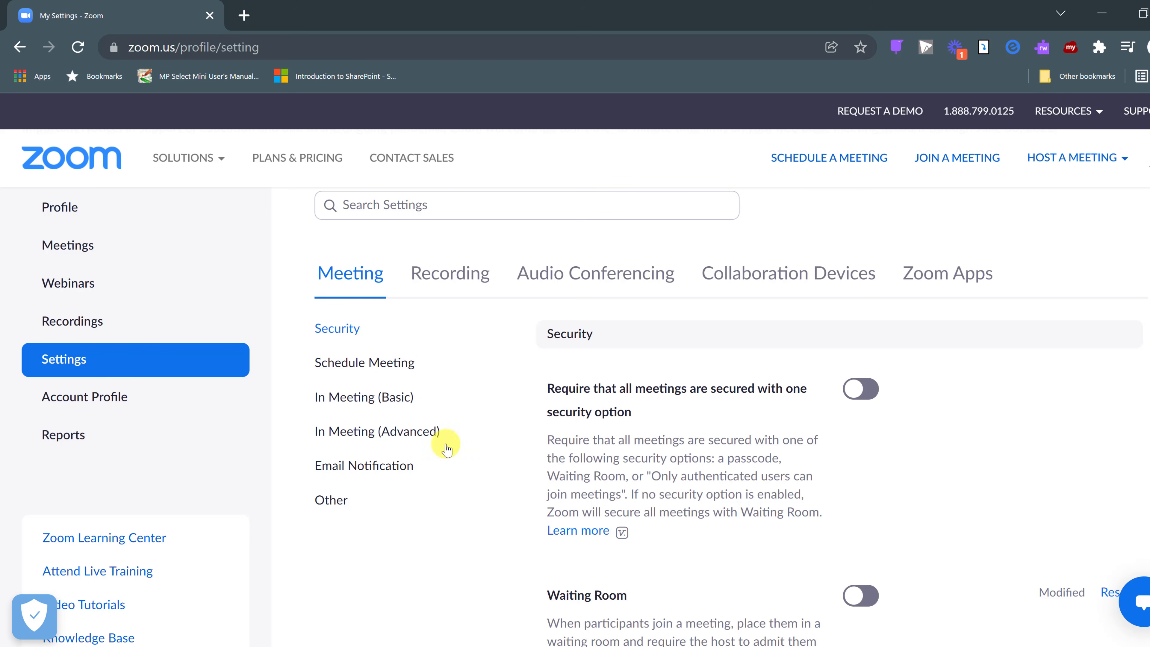
scroll(543, 455, down, 2)
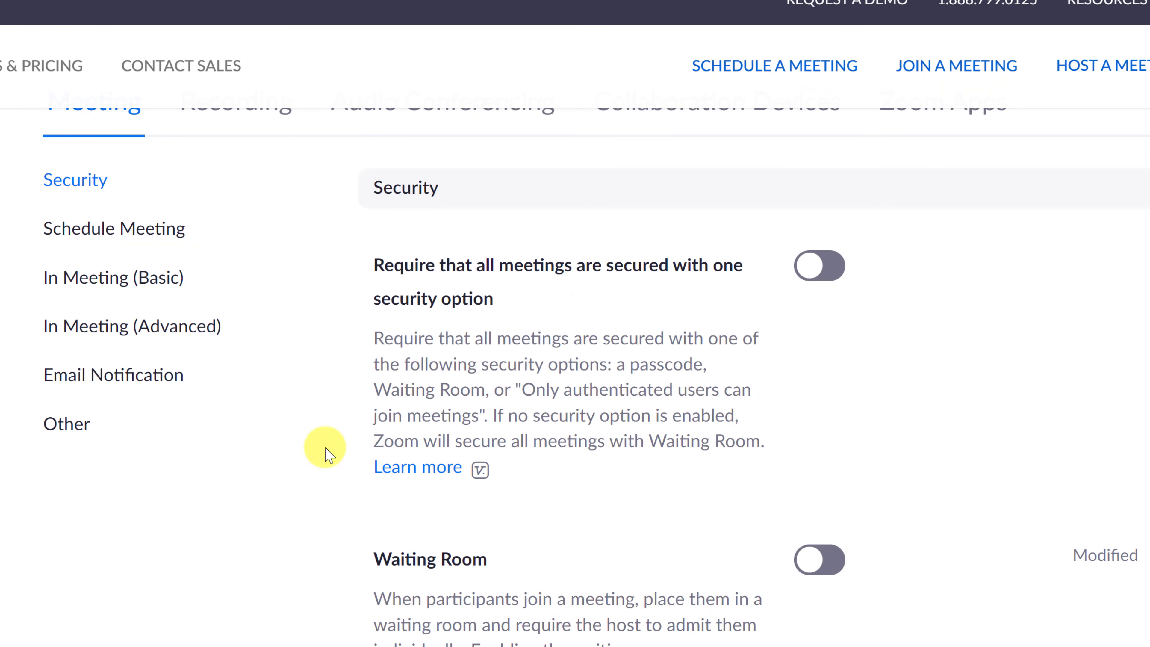
scroll(325, 448, down, 5)
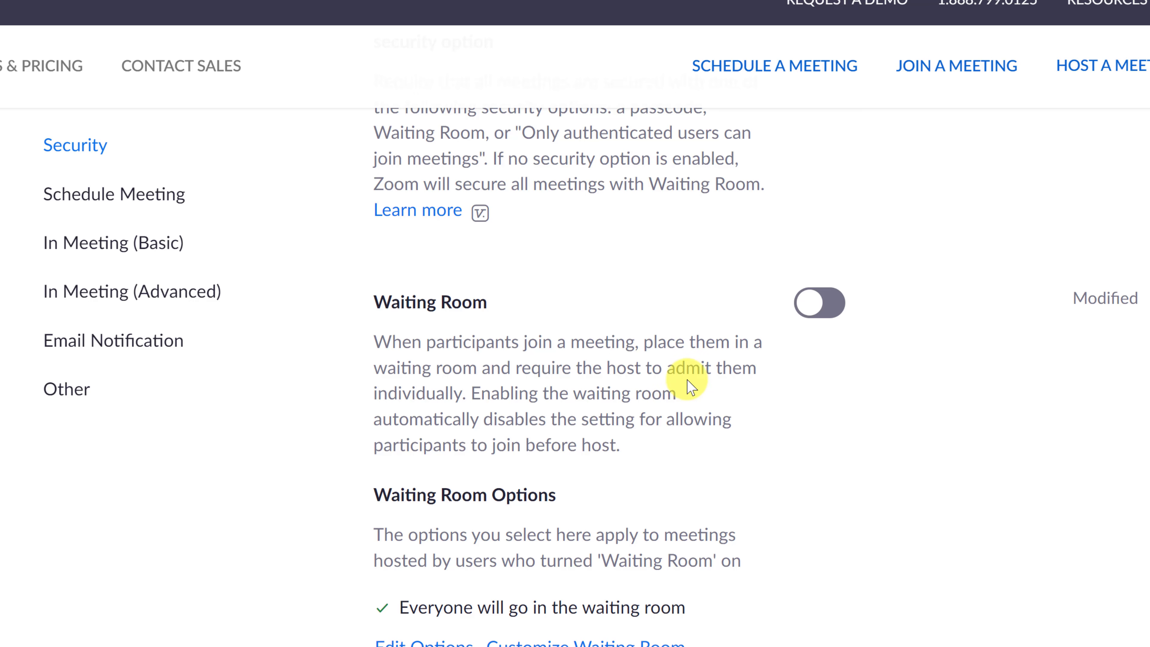
scroll(686, 376, down, 5)
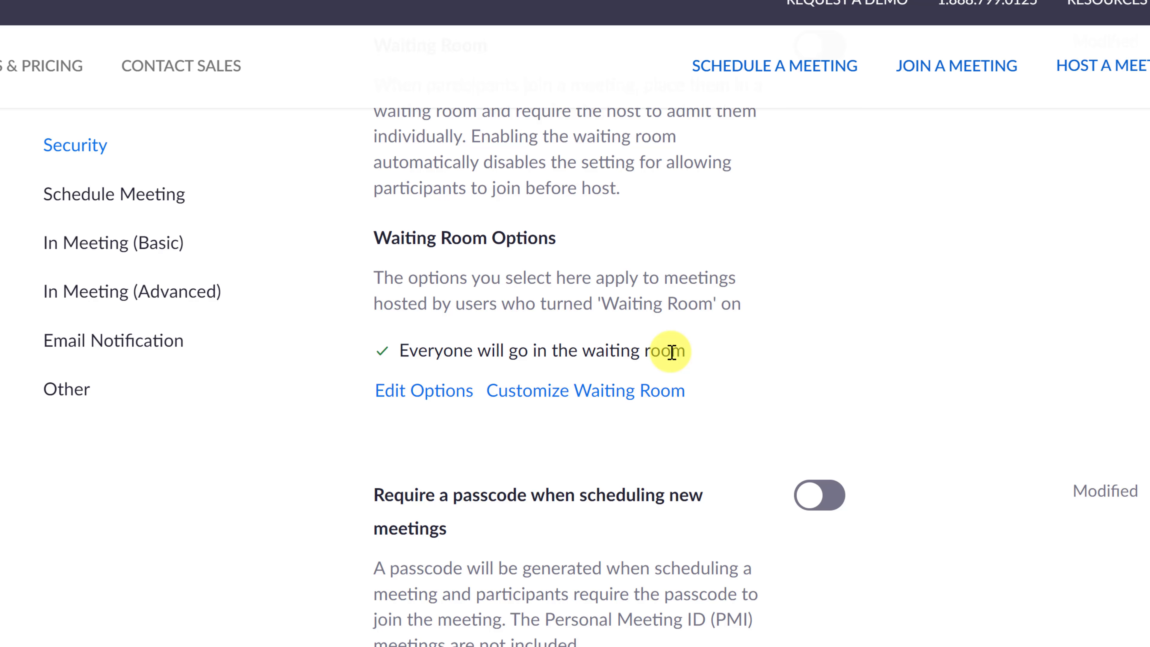
scroll(671, 352, down, 3)
scroll(671, 352, down, 12)
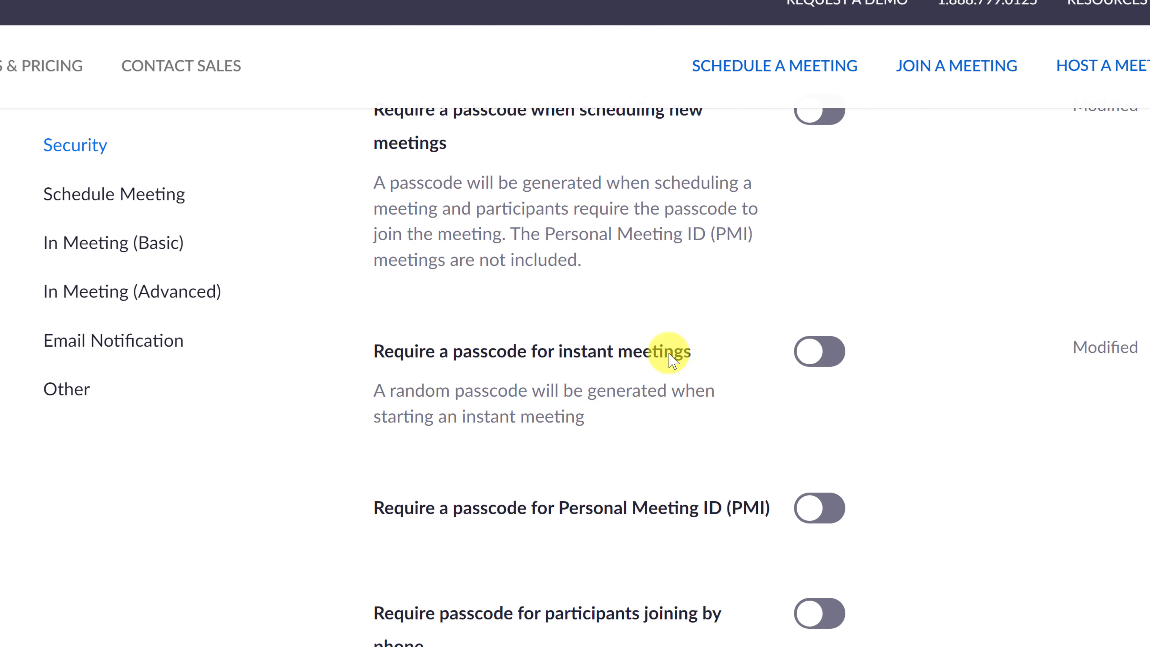
scroll(670, 353, down, 15)
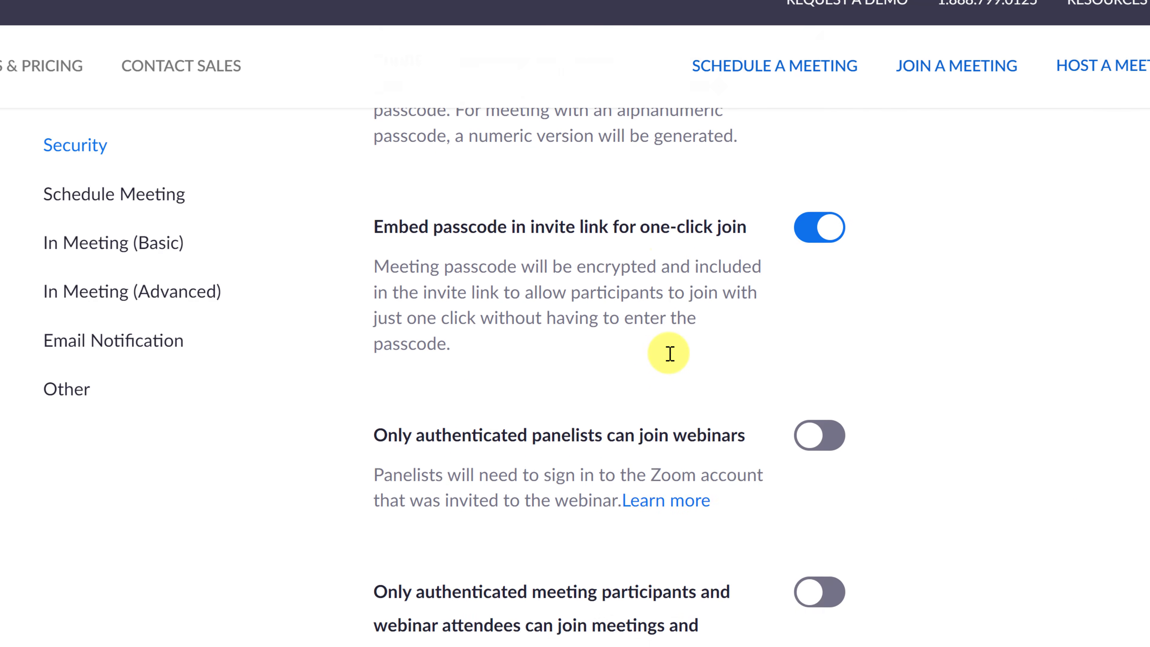
scroll(669, 354, down, 6)
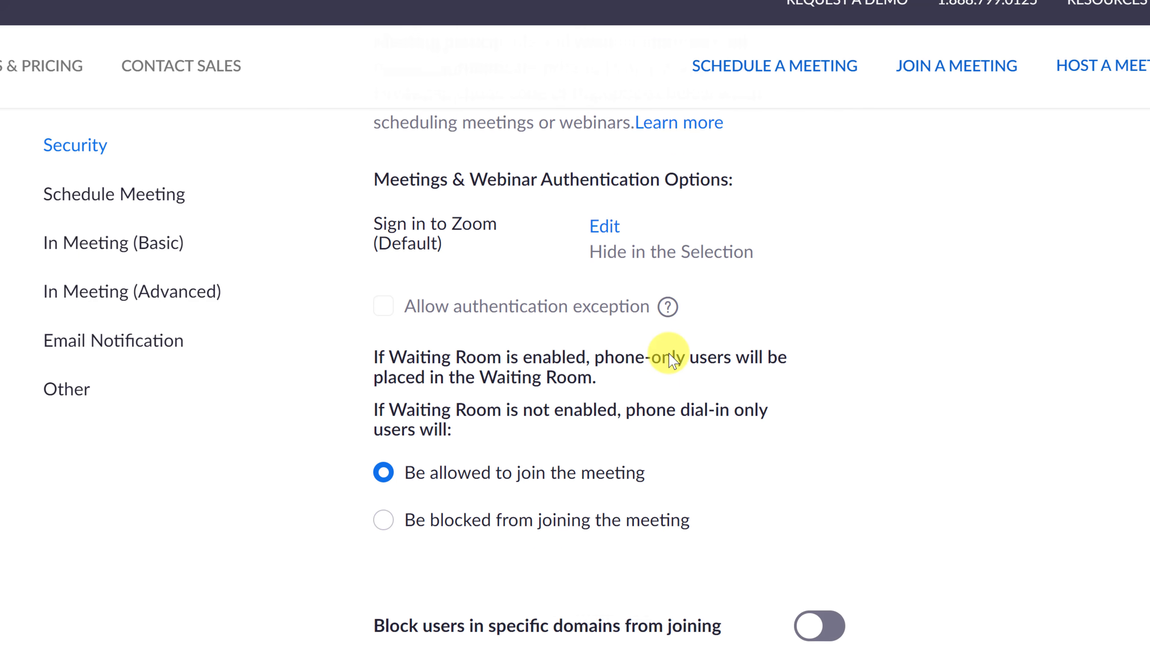
scroll(670, 353, down, 19)
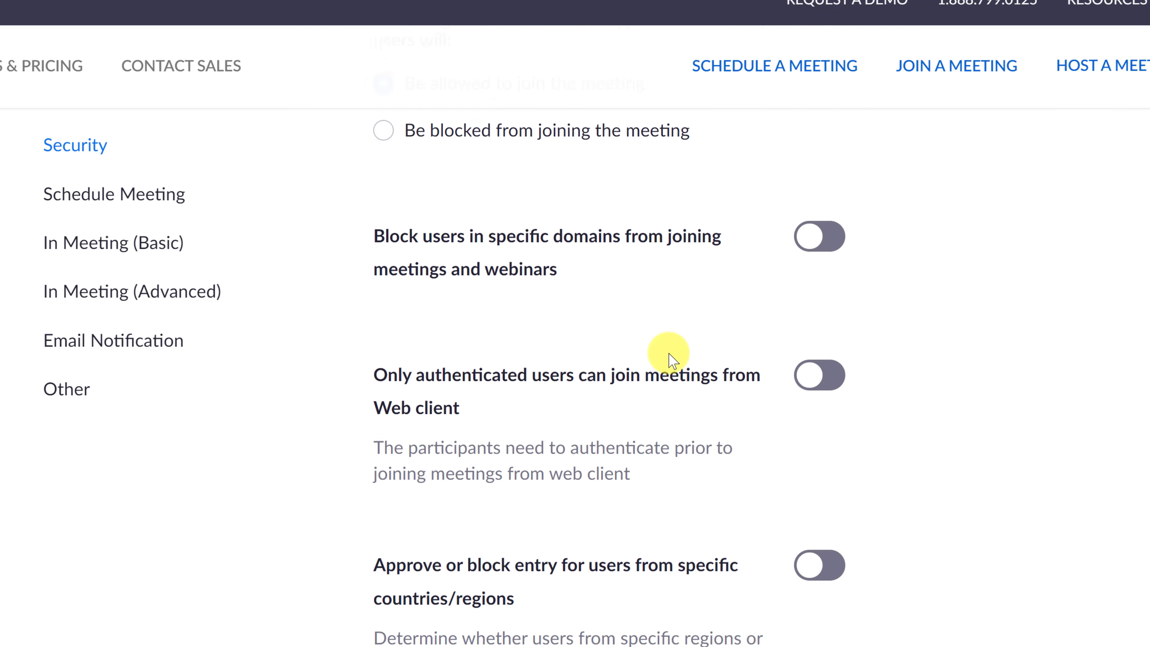
scroll(670, 358, down, 3)
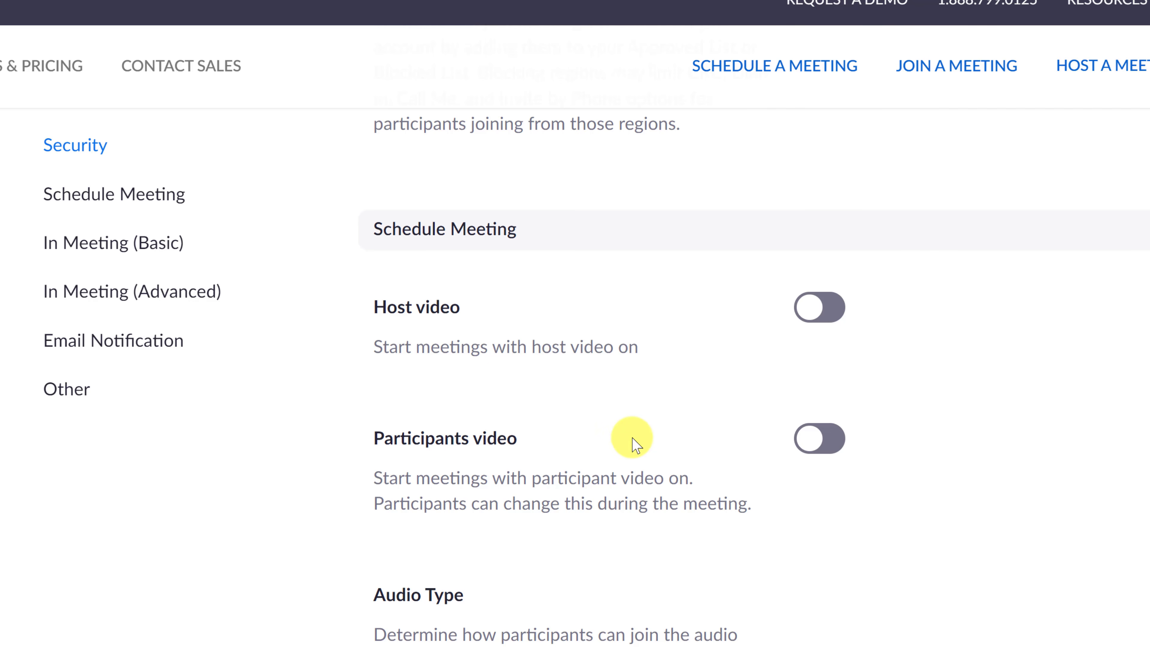
Examine the Schedule Meeting settings for host and participant video, audio type, joining before host, Personal Meeting ID, watermark and muting
scroll(656, 435, down, 3)
scroll(611, 356, up, 3)
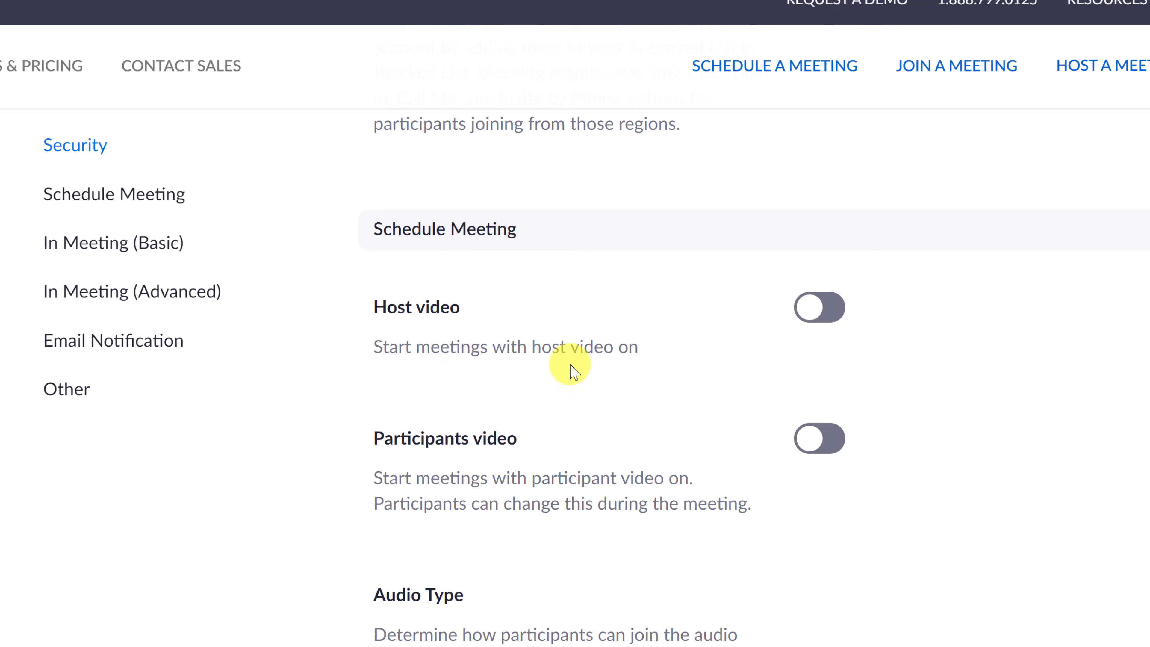
scroll(687, 402, down, 3)
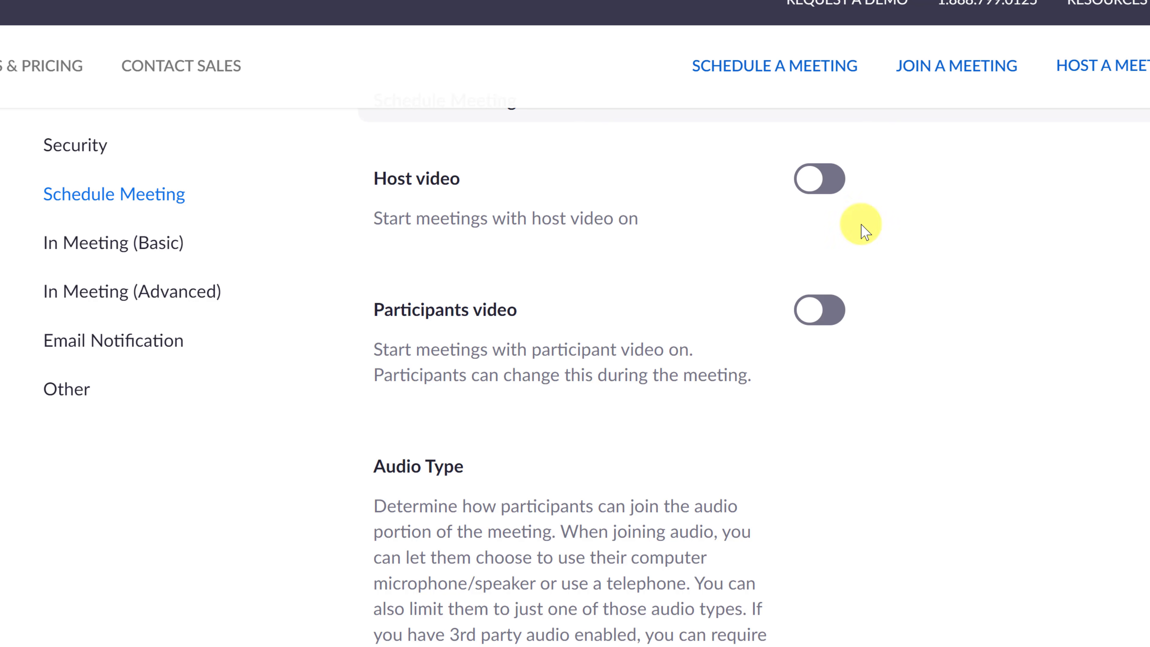
scroll(675, 413, down, 9)
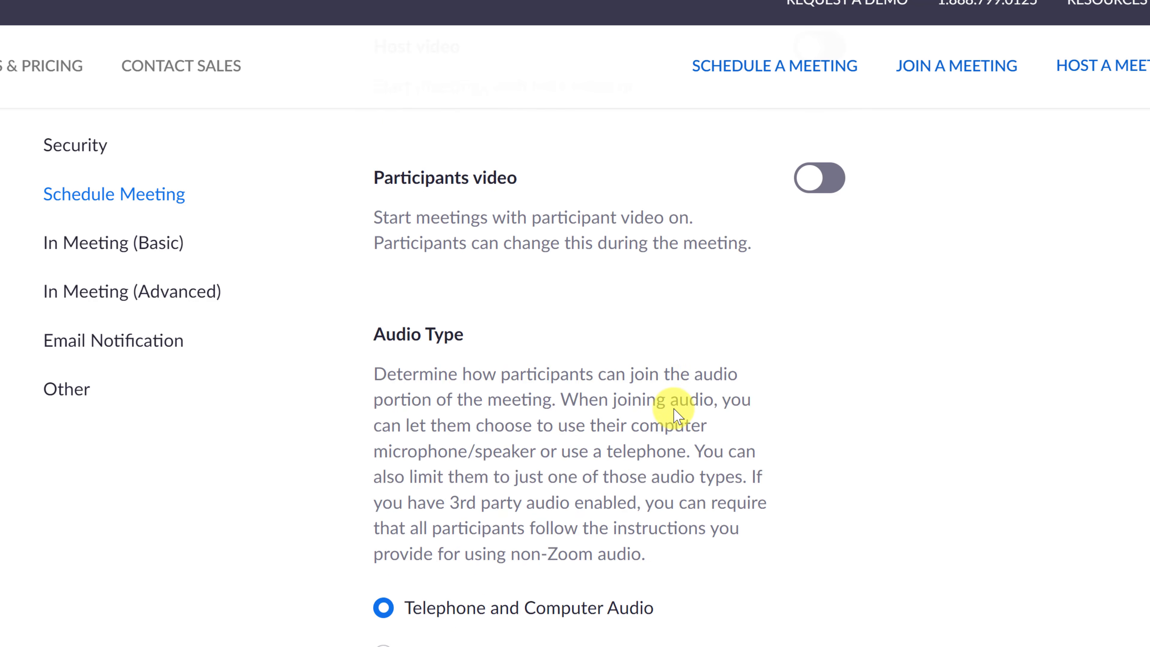
scroll(674, 410, down, 6)
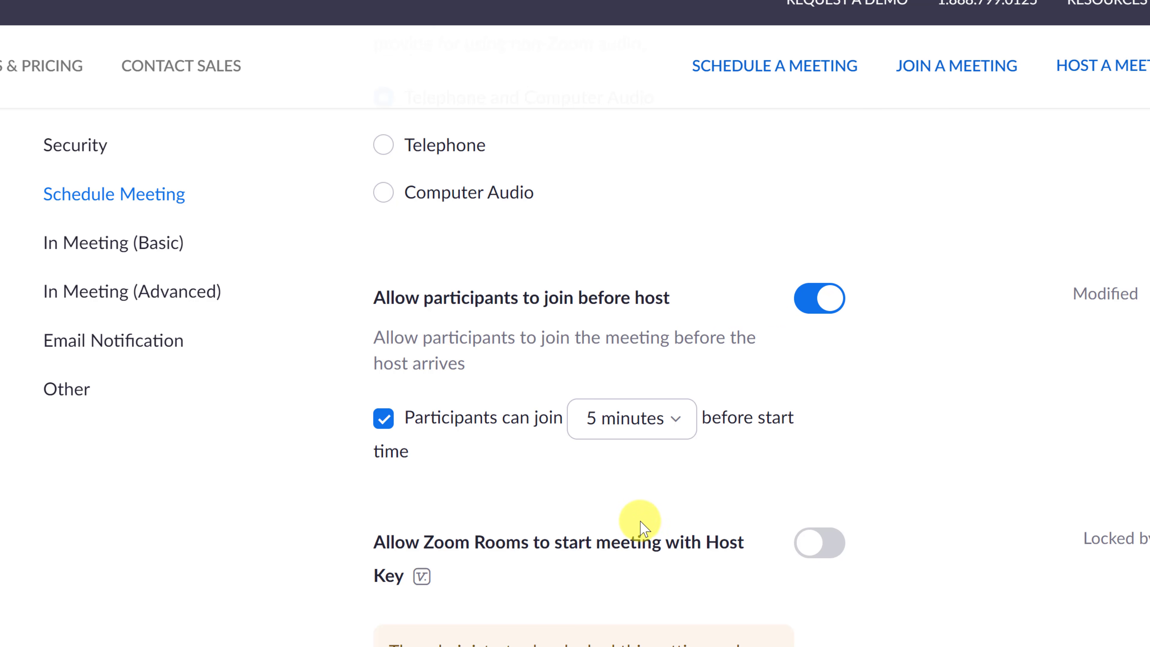
scroll(639, 521, down, 3)
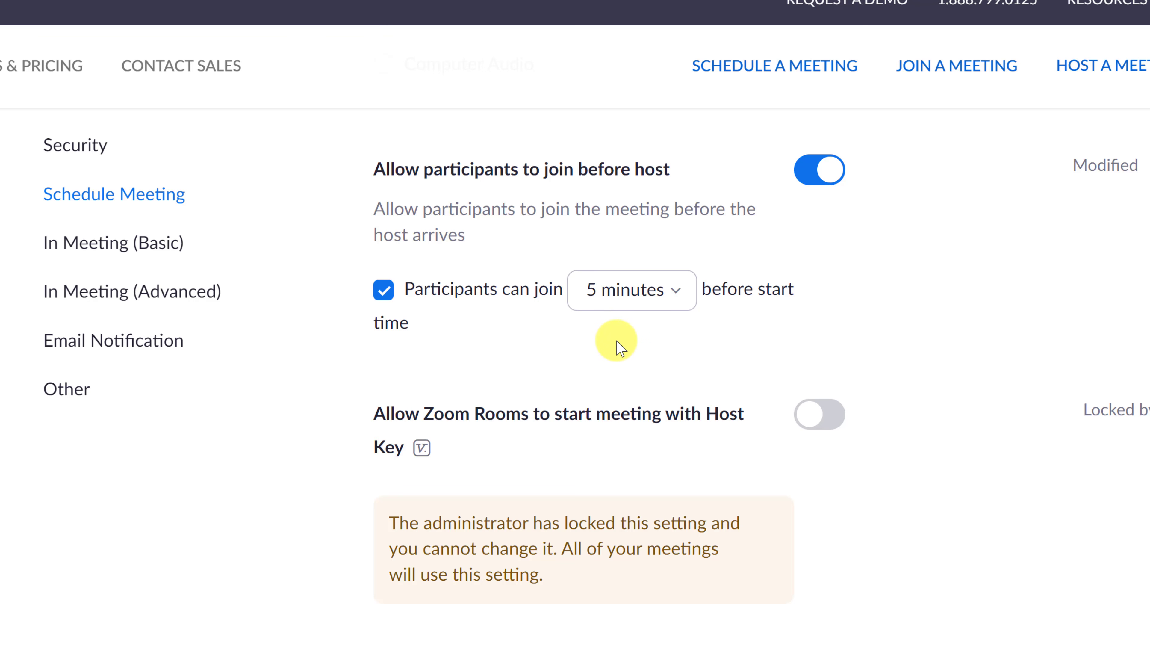
scroll(619, 349, down, 10)
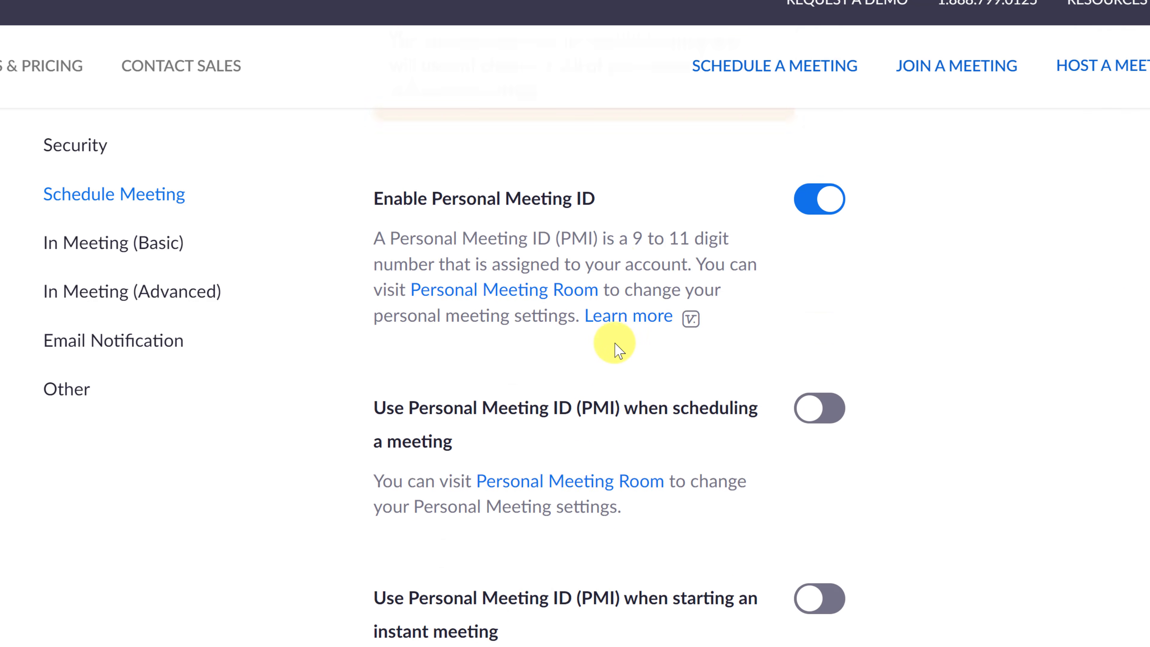
scroll(631, 405, down, 15)
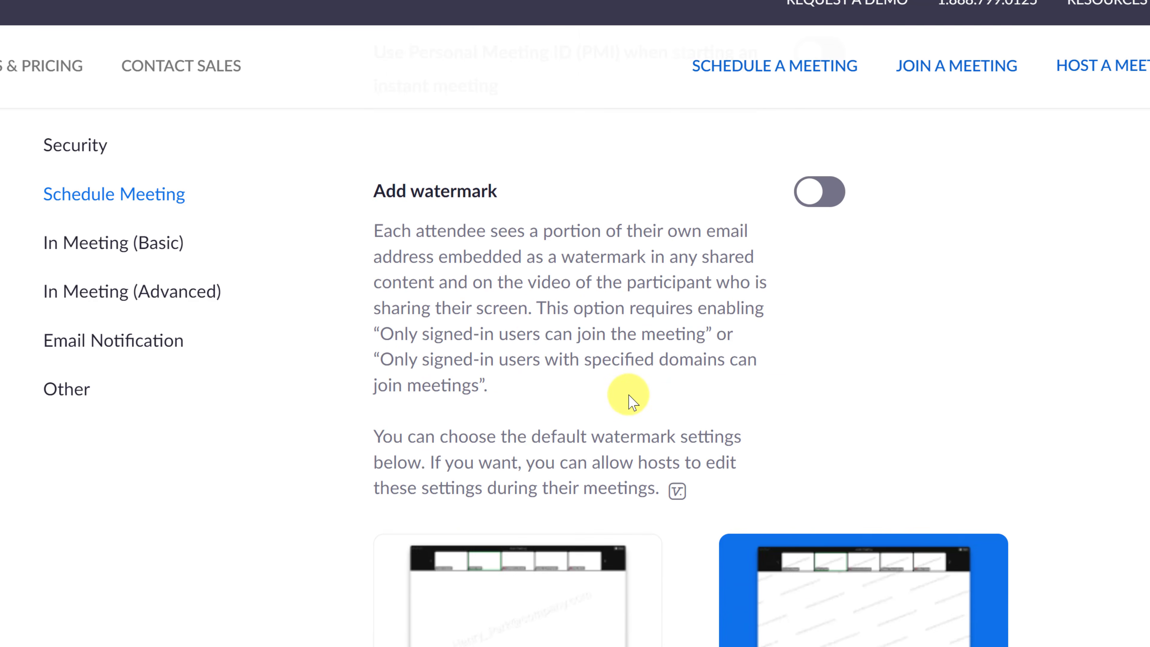
scroll(631, 402, down, 5)
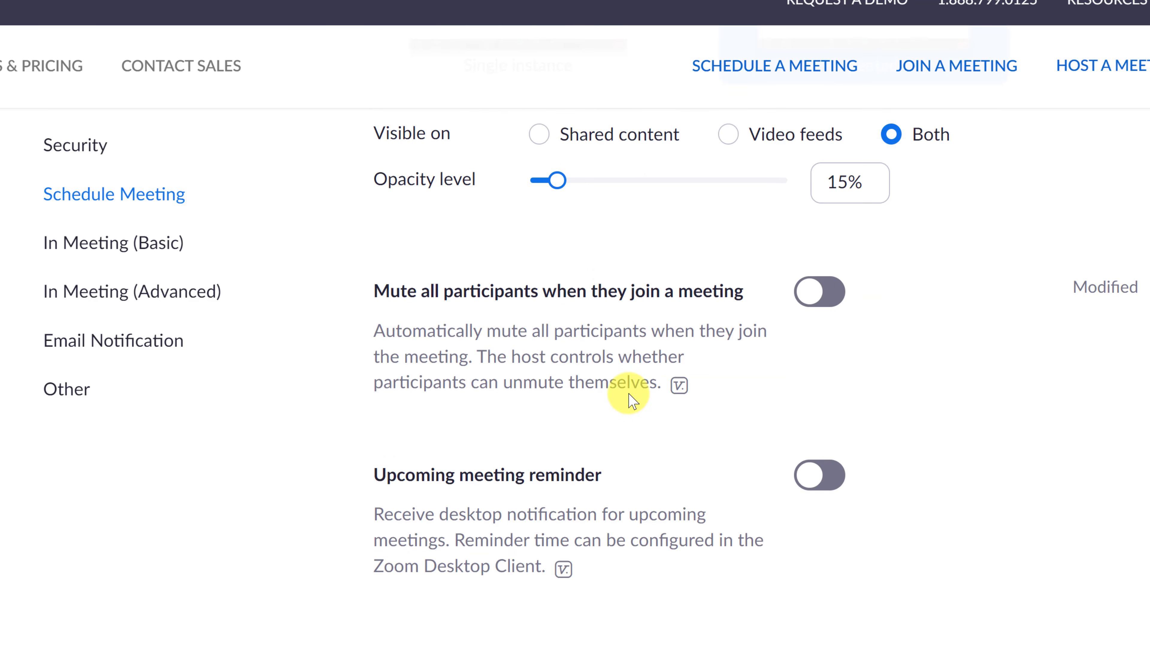
scroll(629, 399, down, 2)
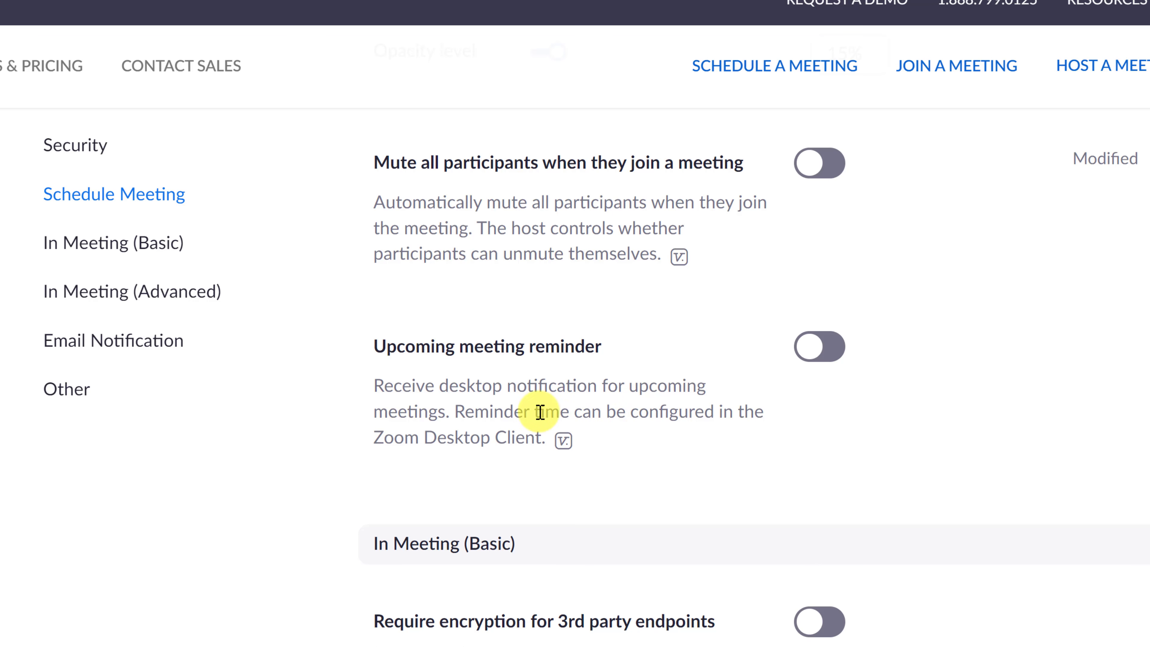
Examine the In Meeting (Basic) settings for chat, private chat, auto saving chats, join sounds, file sending and co-hosts
scroll(536, 412, down, 6)
scroll(539, 412, down, 6)
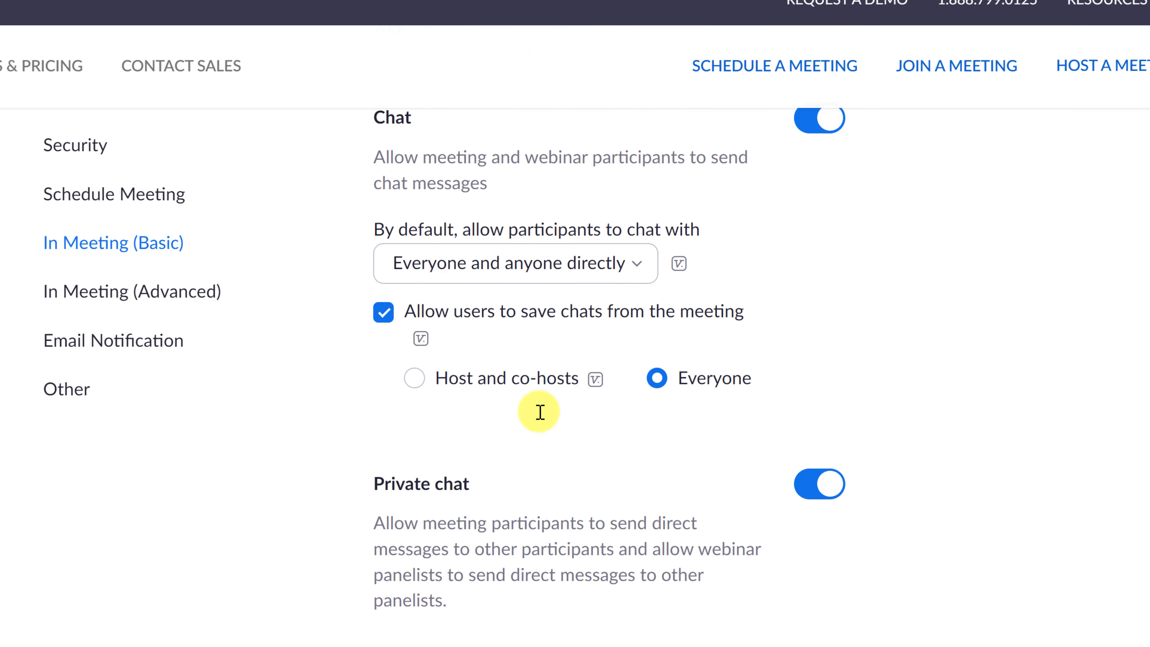
scroll(521, 385, up, 2)
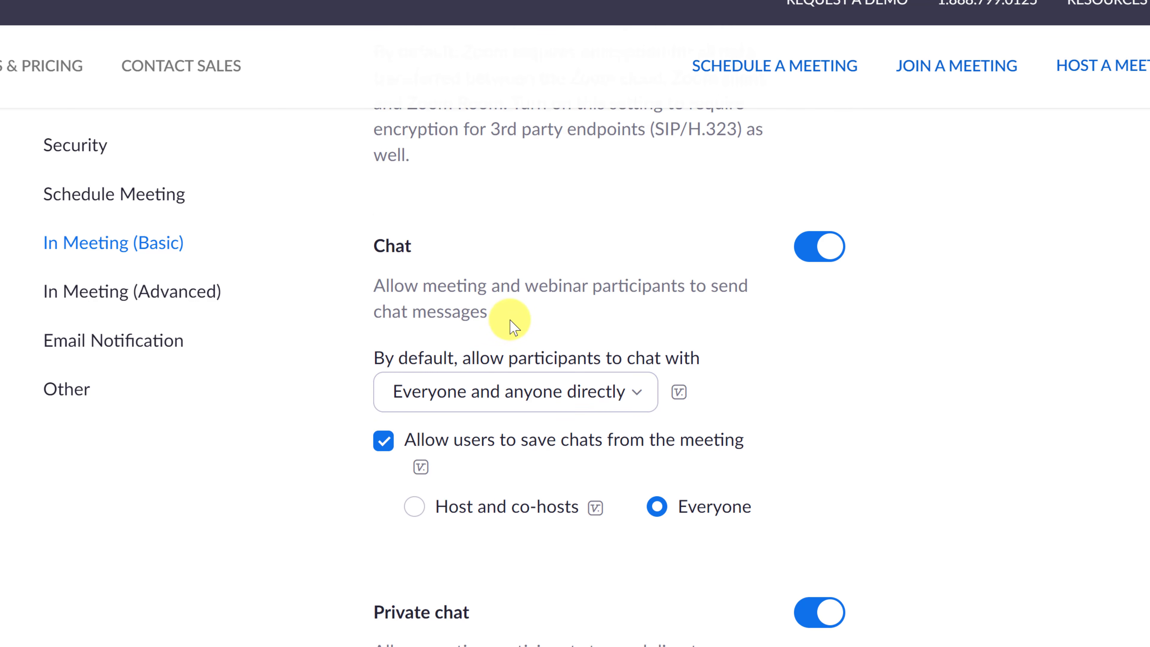
scroll(539, 375, down, 2)
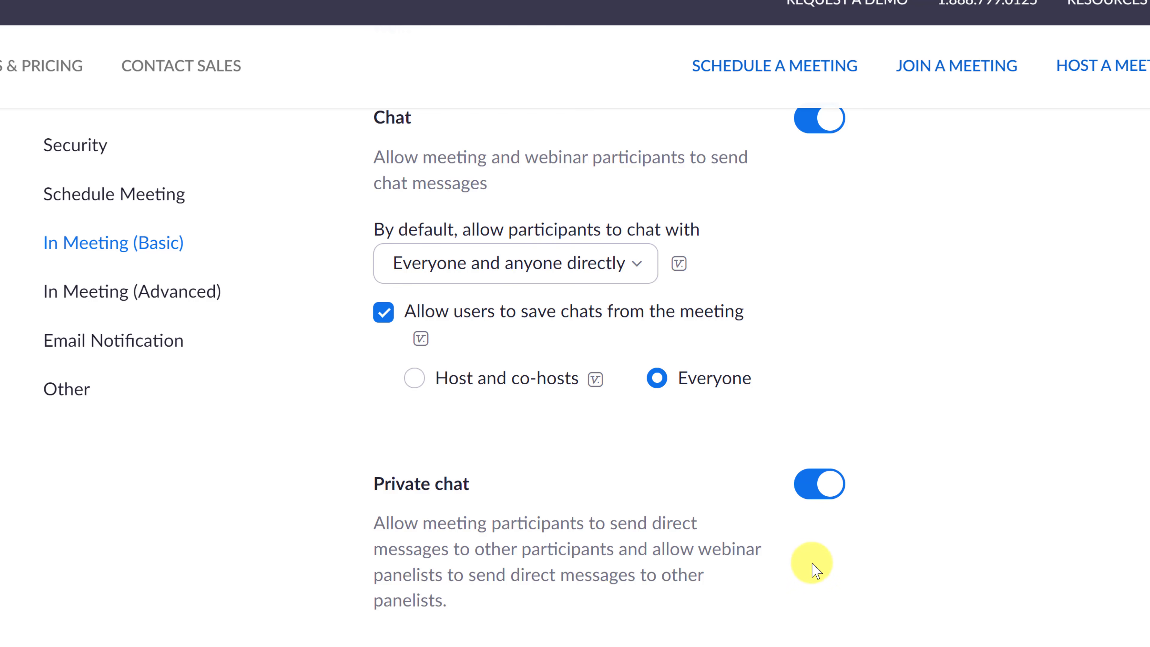
scroll(810, 521, down, 2)
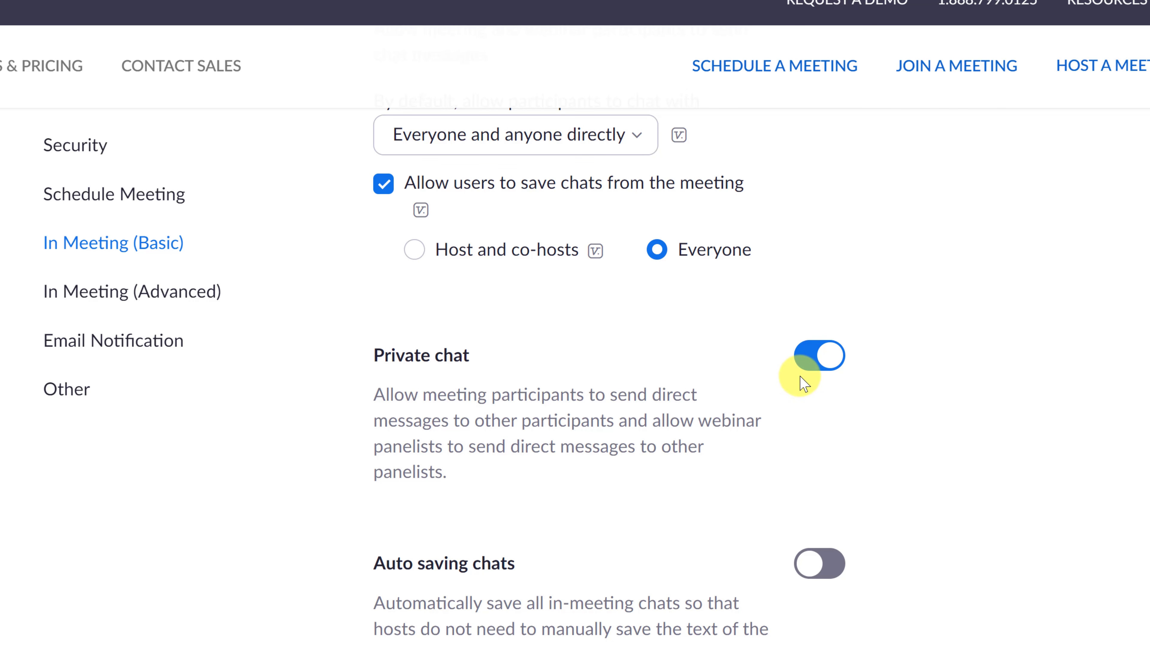
scroll(728, 419, down, 6)
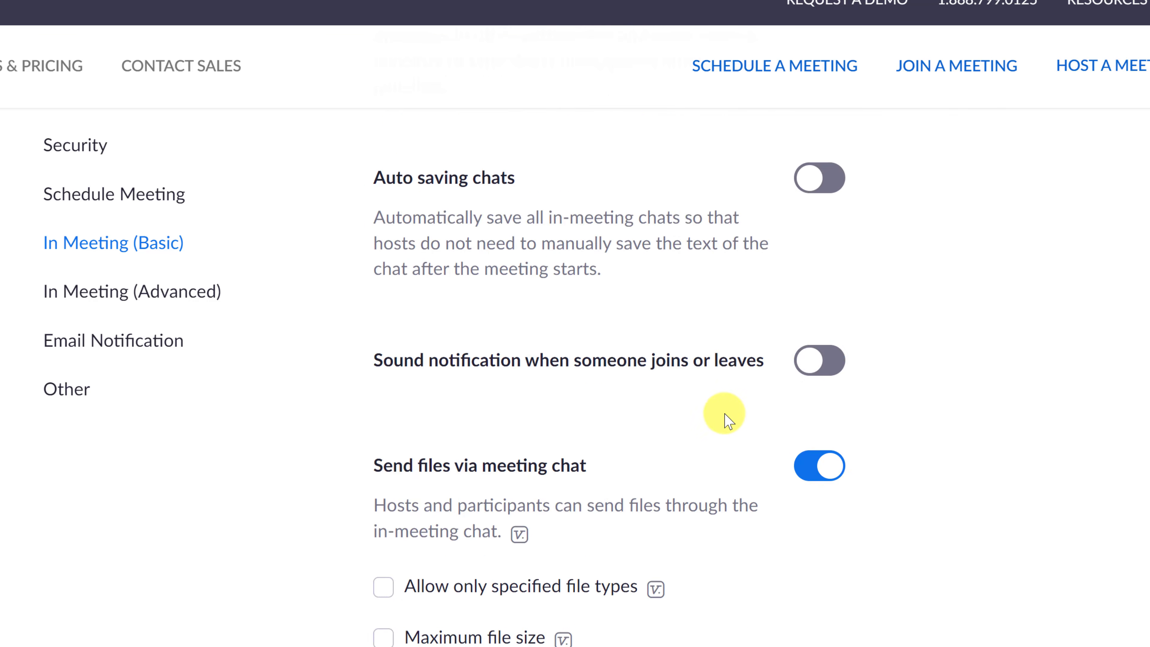
scroll(727, 419, down, 6)
scroll(700, 422, down, 5)
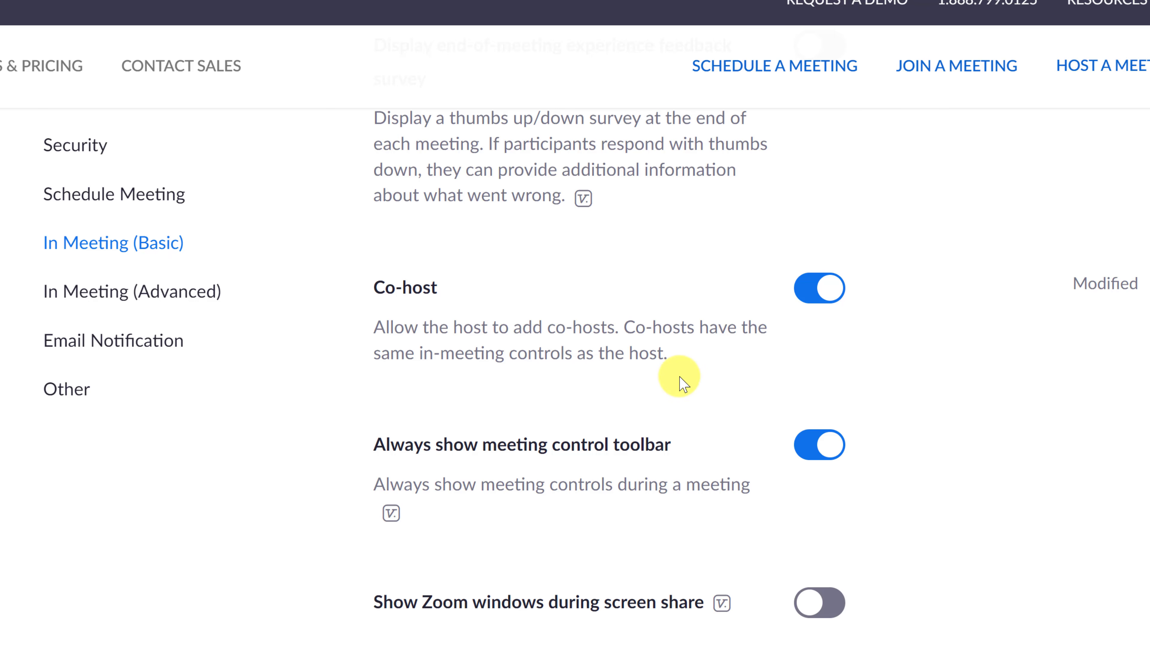
Examine the In Meeting (Basic) settings for screen sharing, annotation, whiteboard, remote control, meeting reactions and participant renaming
scroll(679, 380, down, 10)
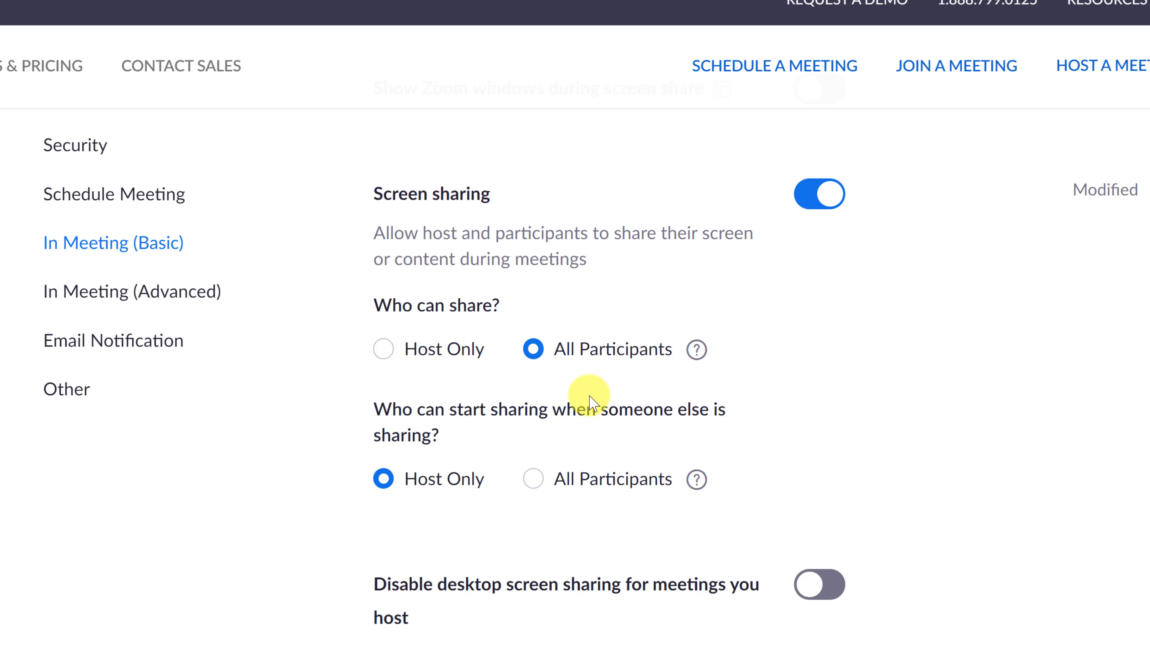
scroll(560, 472, down, 5)
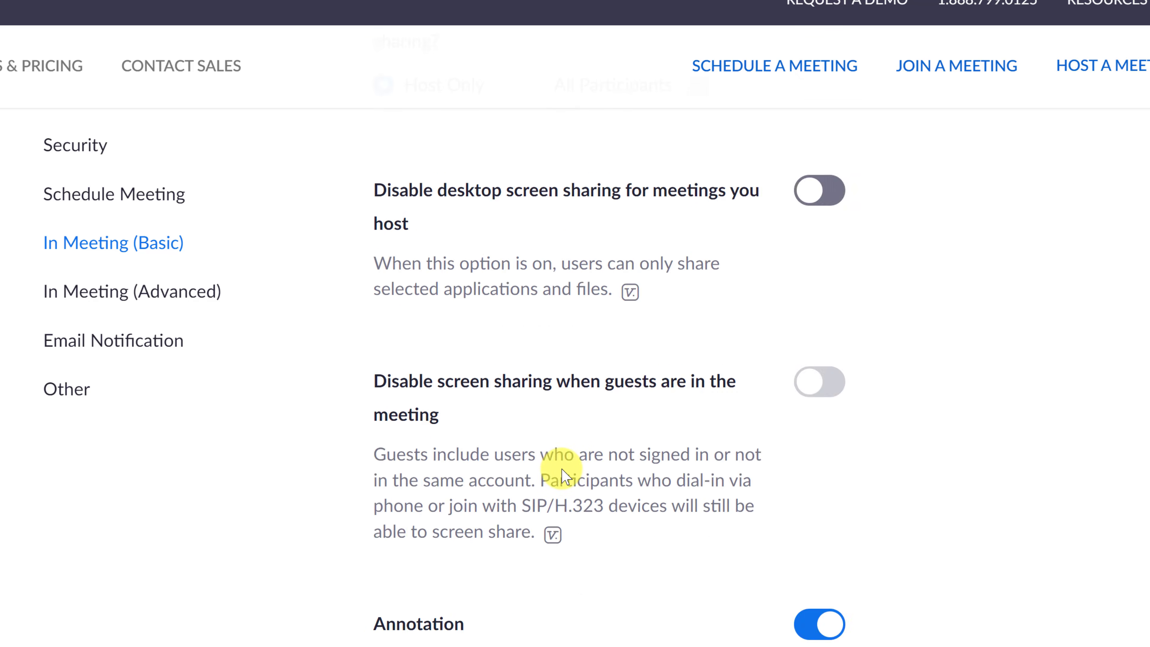
scroll(563, 476, down, 7)
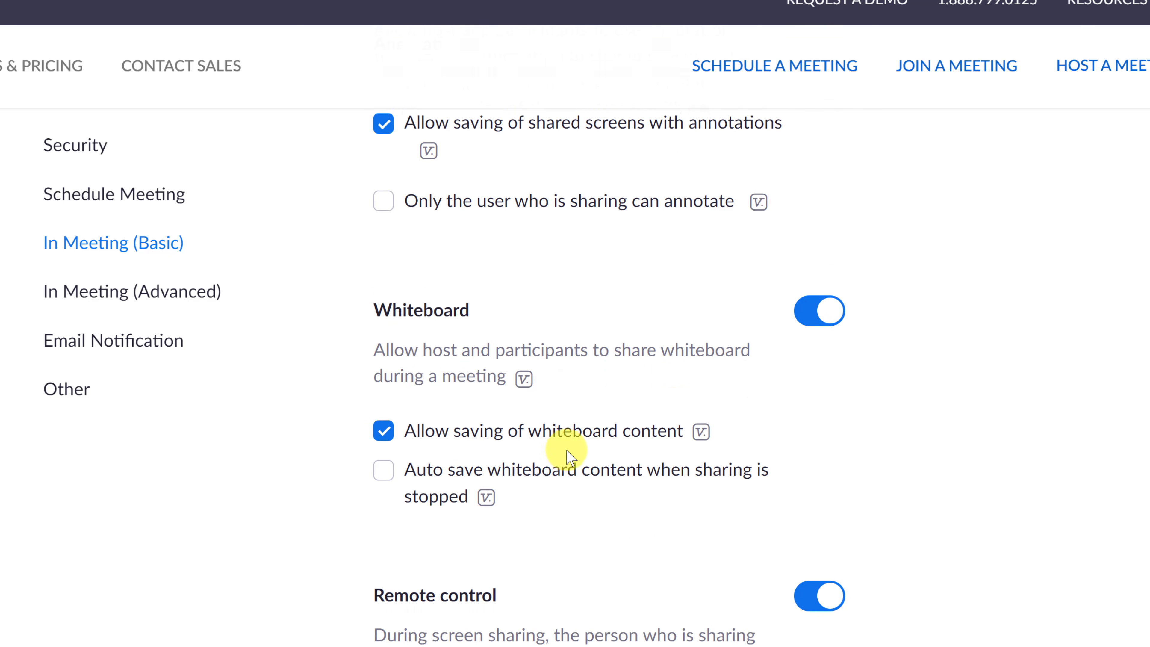
scroll(633, 409, down, 2)
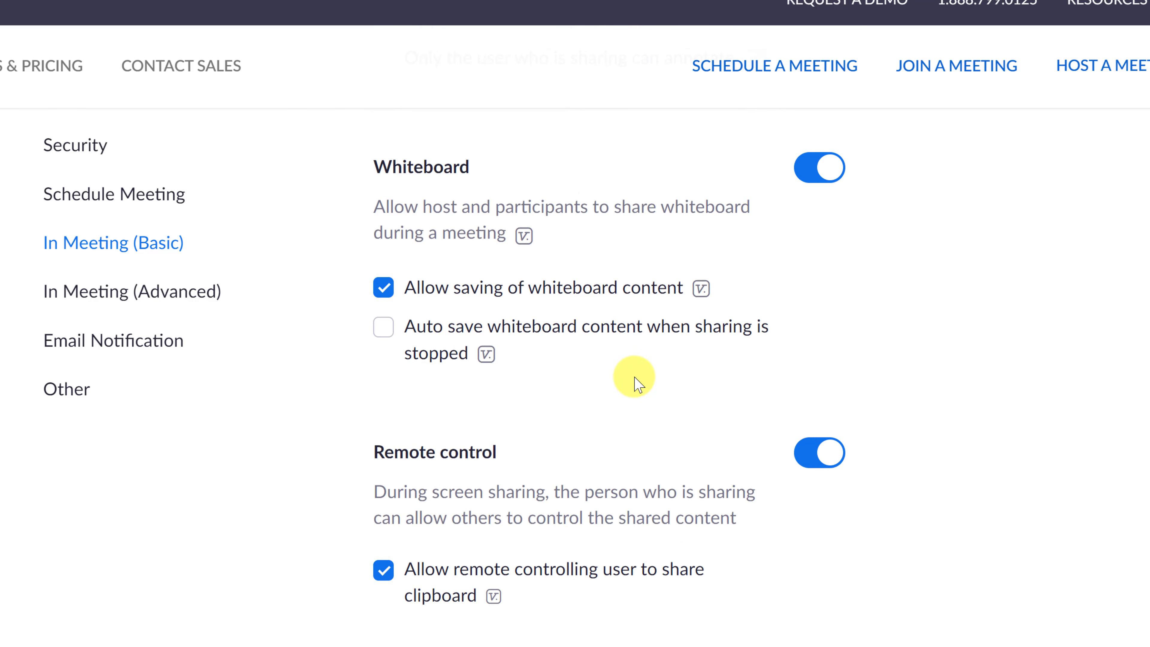
scroll(629, 378, down, 6)
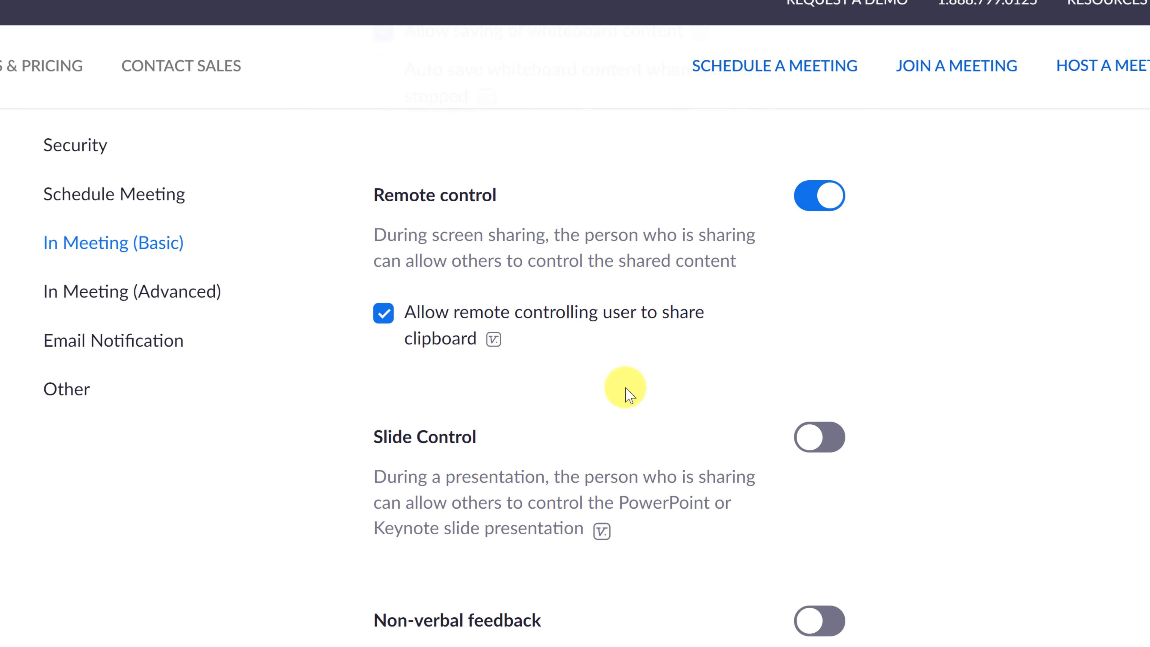
scroll(613, 403, down, 10)
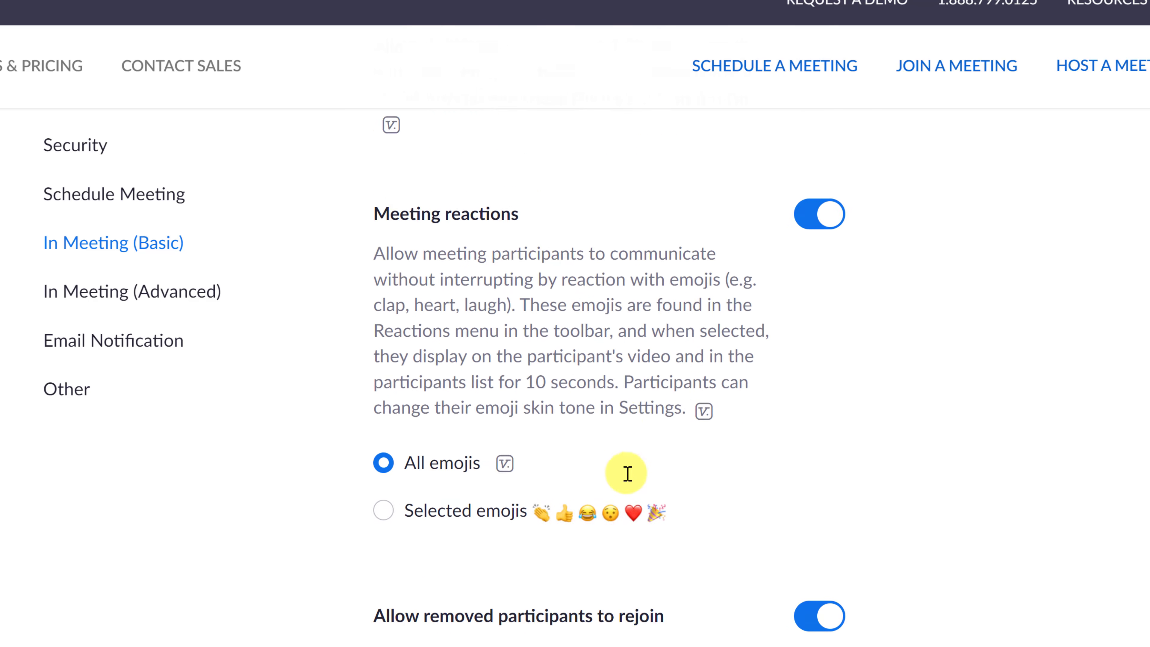
scroll(627, 473, down, 4)
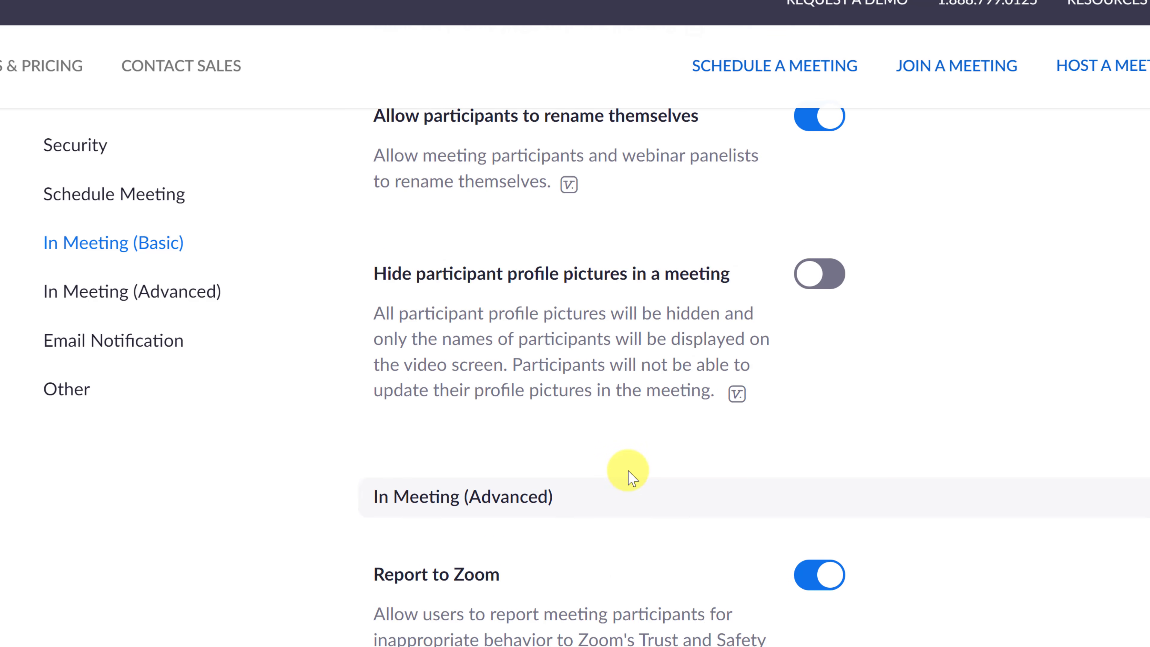
Examine the In Meeting (Advanced) settings for breakout rooms, remote support and virtual backgrounds
scroll(632, 467, down, 5)
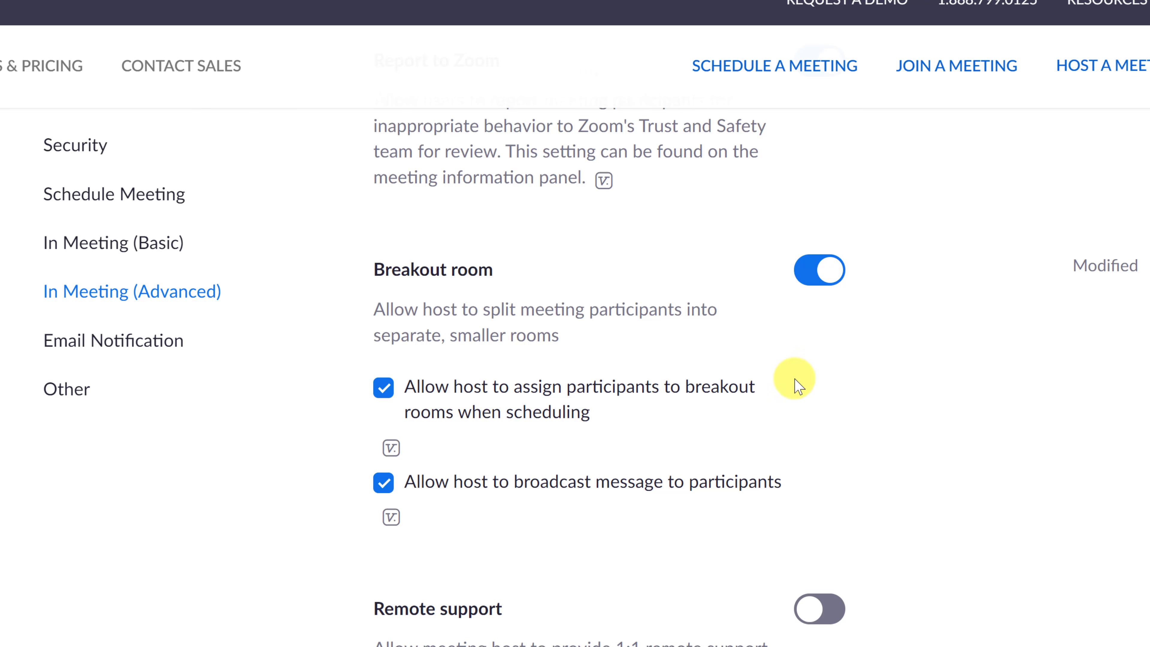
scroll(724, 362, down, 3)
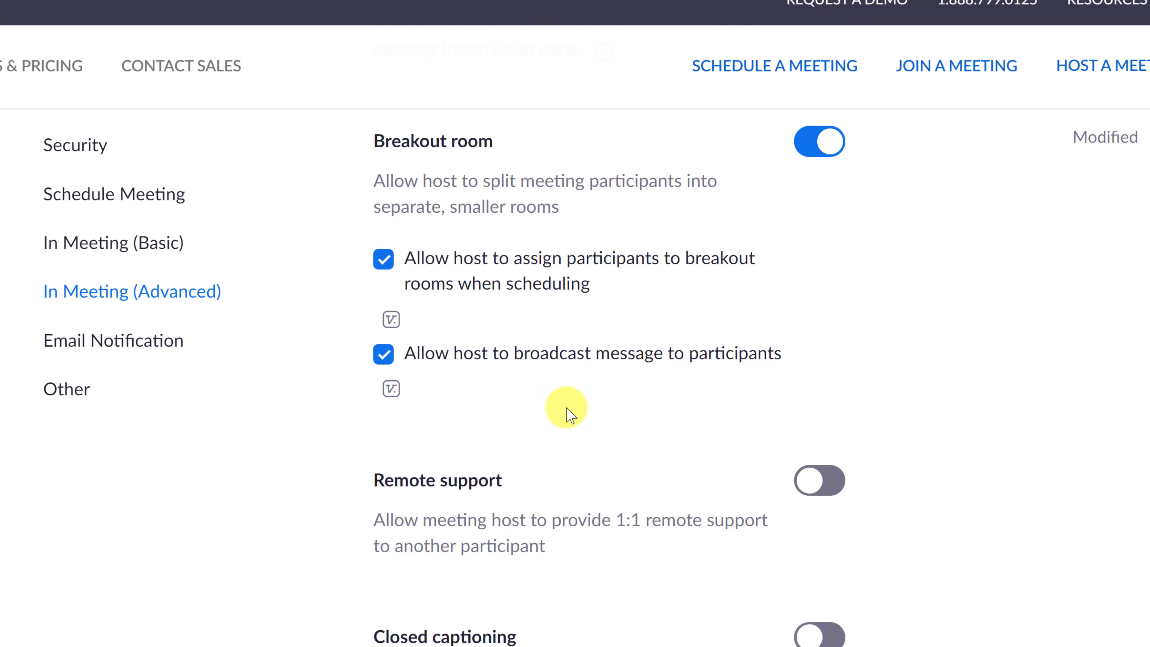
scroll(565, 406, down, 10)
scroll(625, 429, down, 15)
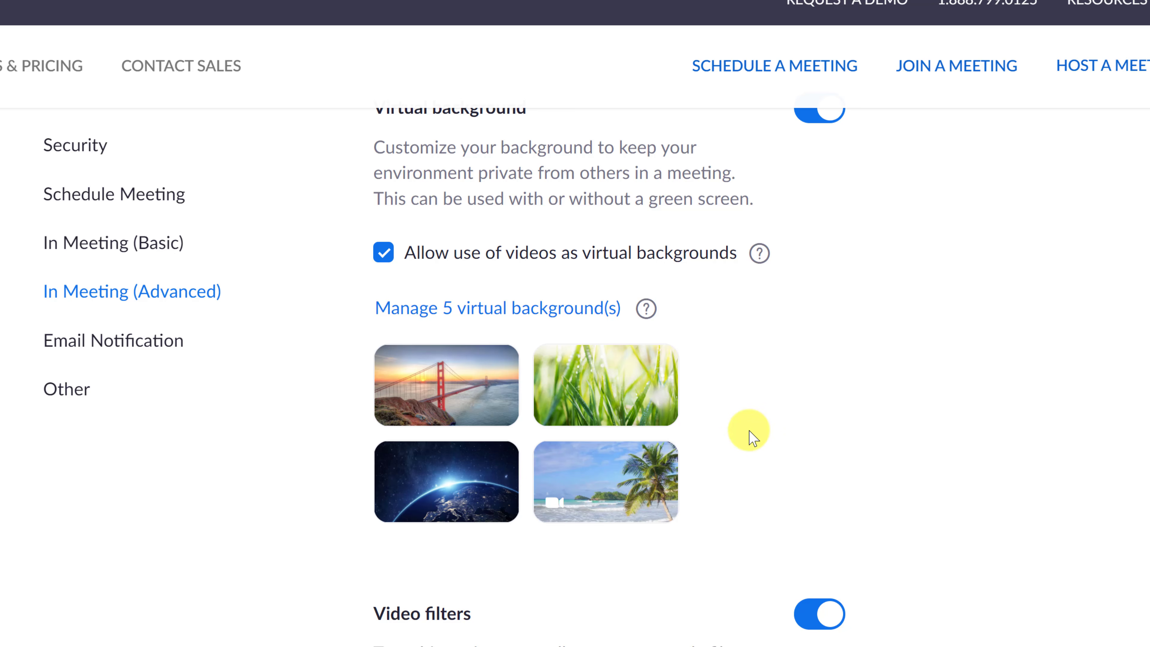
scroll(749, 435, up, 3)
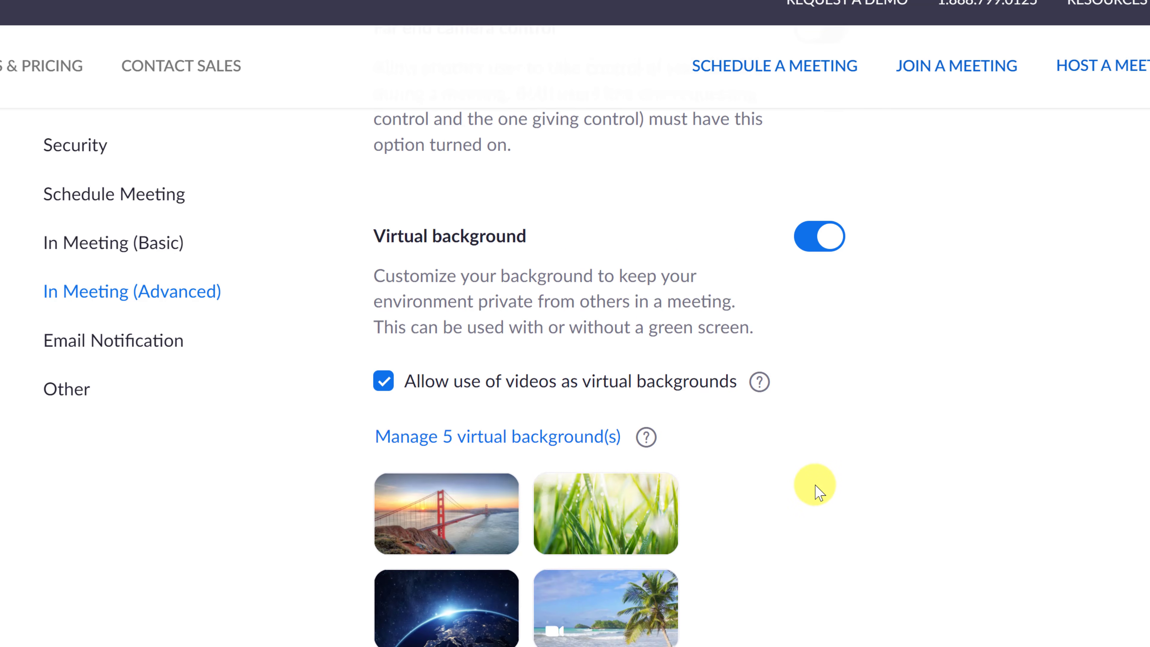
scroll(749, 497, down, 3)
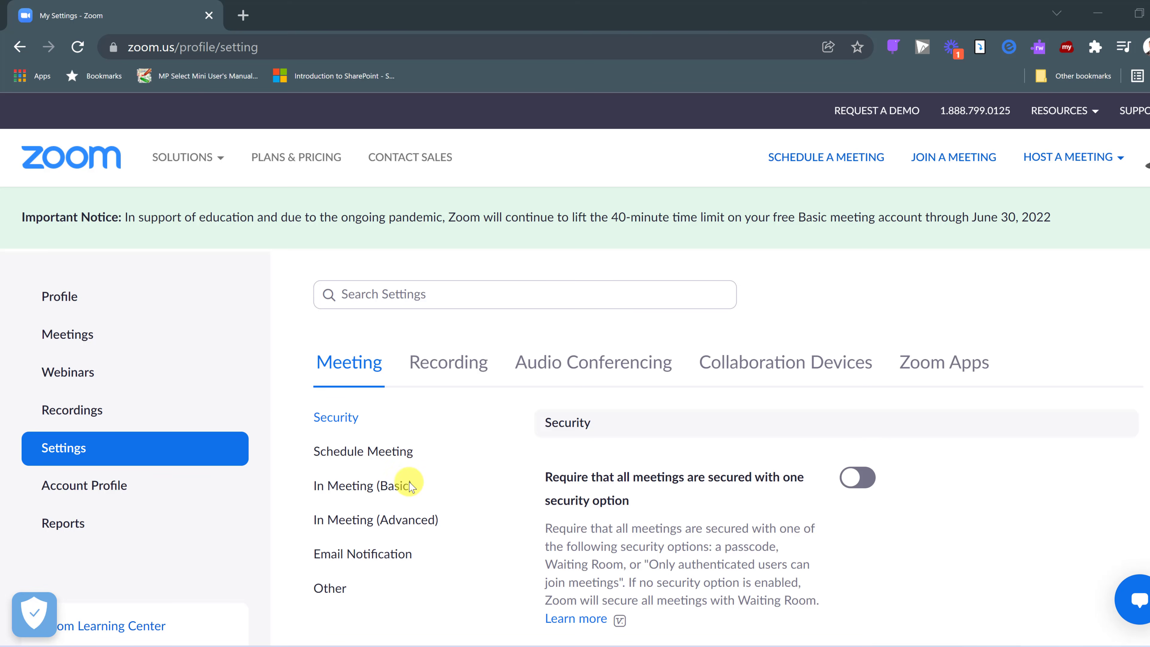
Open the account profile and look at the options for changing the profile picture, closing them without saving
click(71, 304)
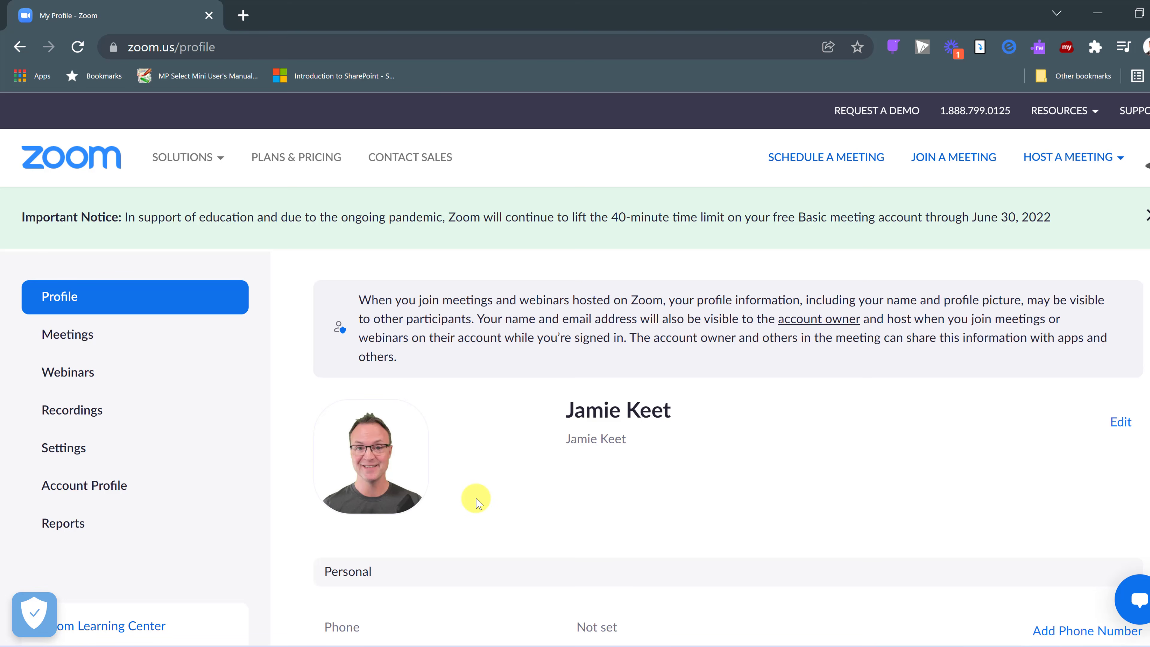
click(383, 478)
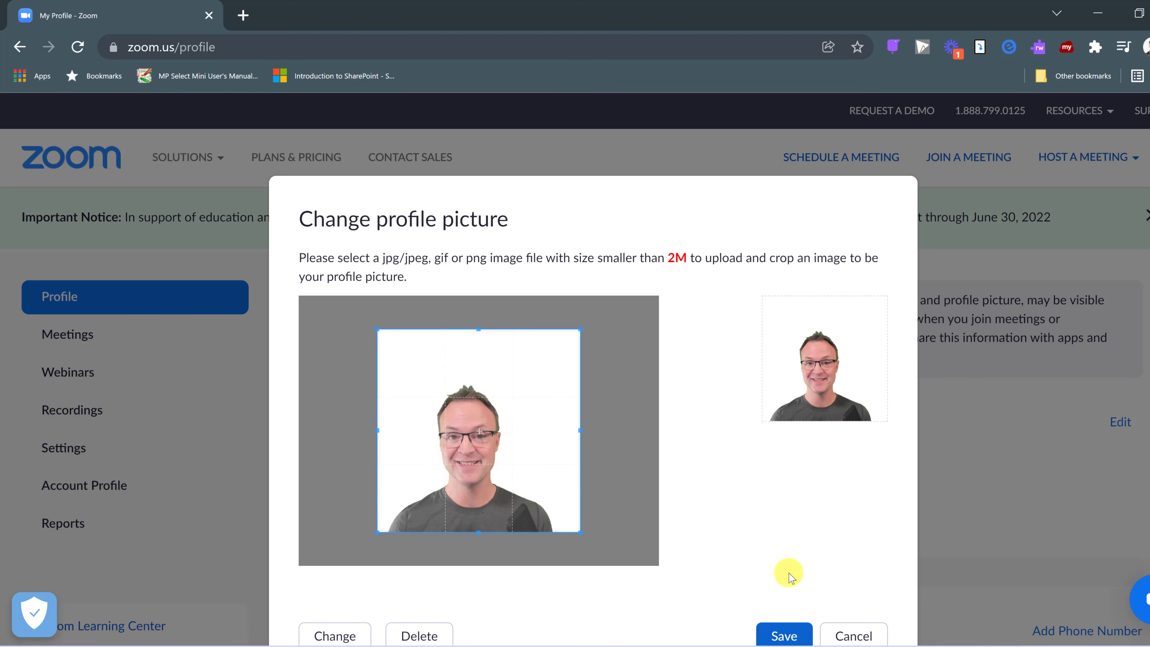
click(861, 636)
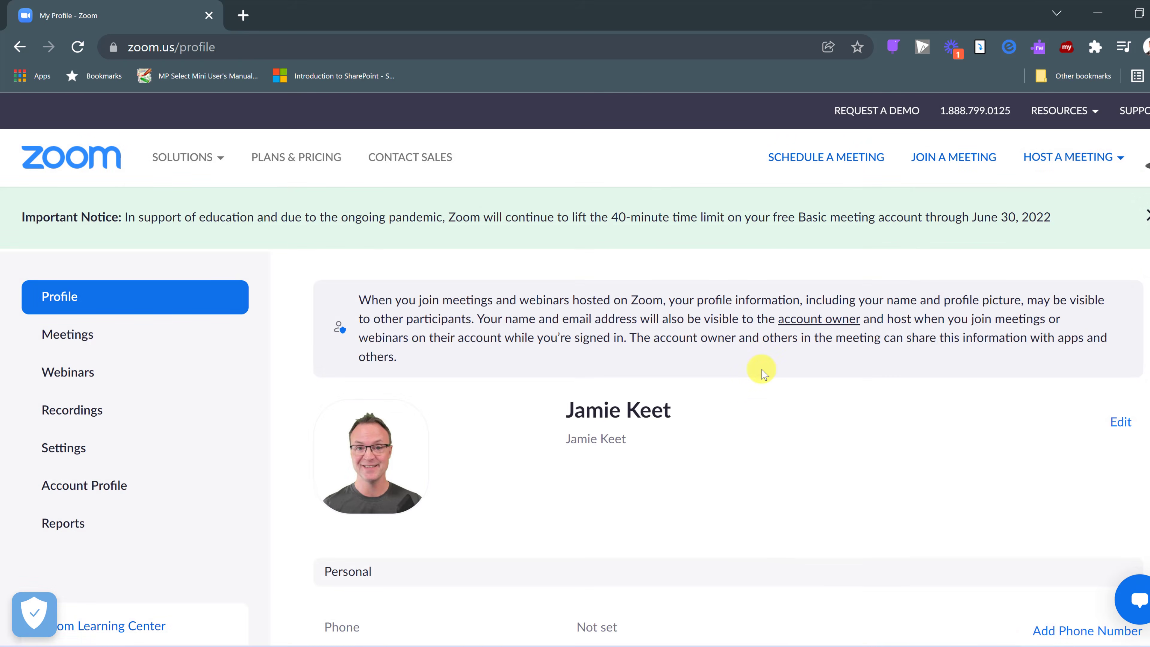
Open the profile details for editing and review the name, display name, department, manager, job title, company and location fields
click(1121, 423)
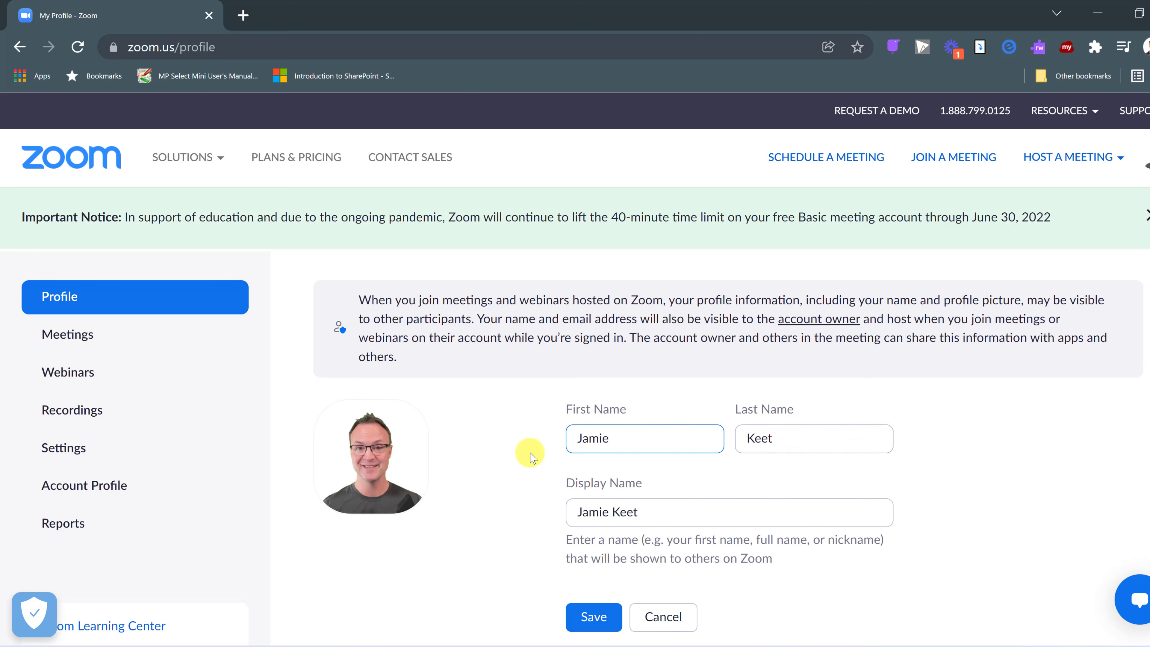
scroll(518, 453, down, 3)
scroll(520, 451, down, 1)
click(674, 334)
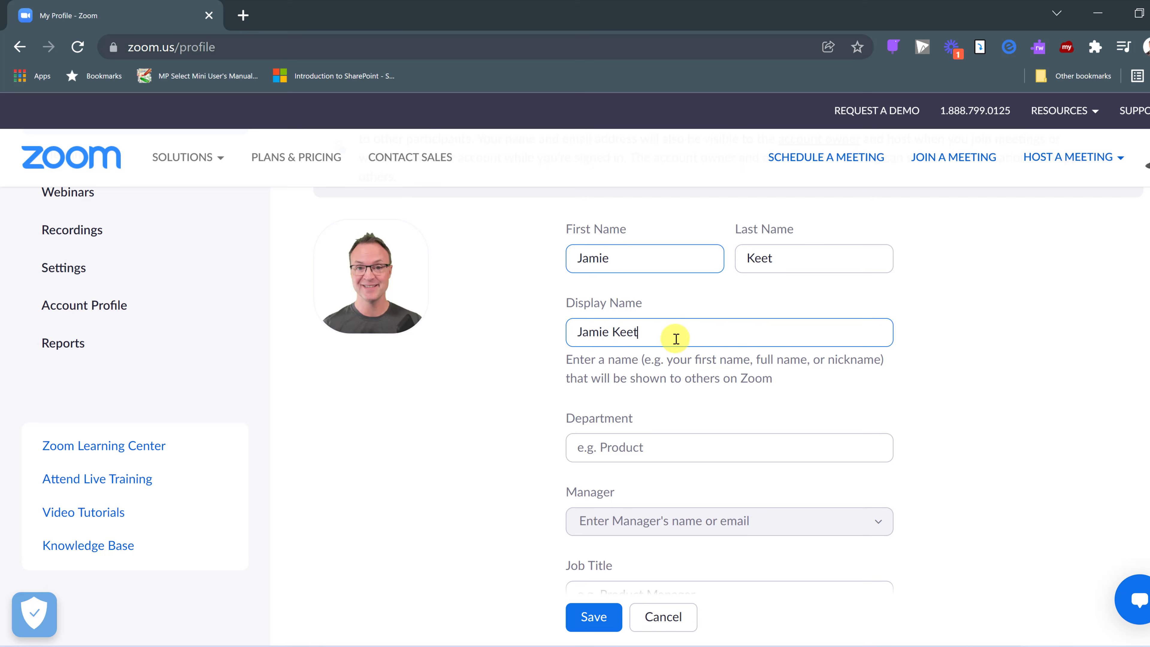
drag(674, 334, 559, 333)
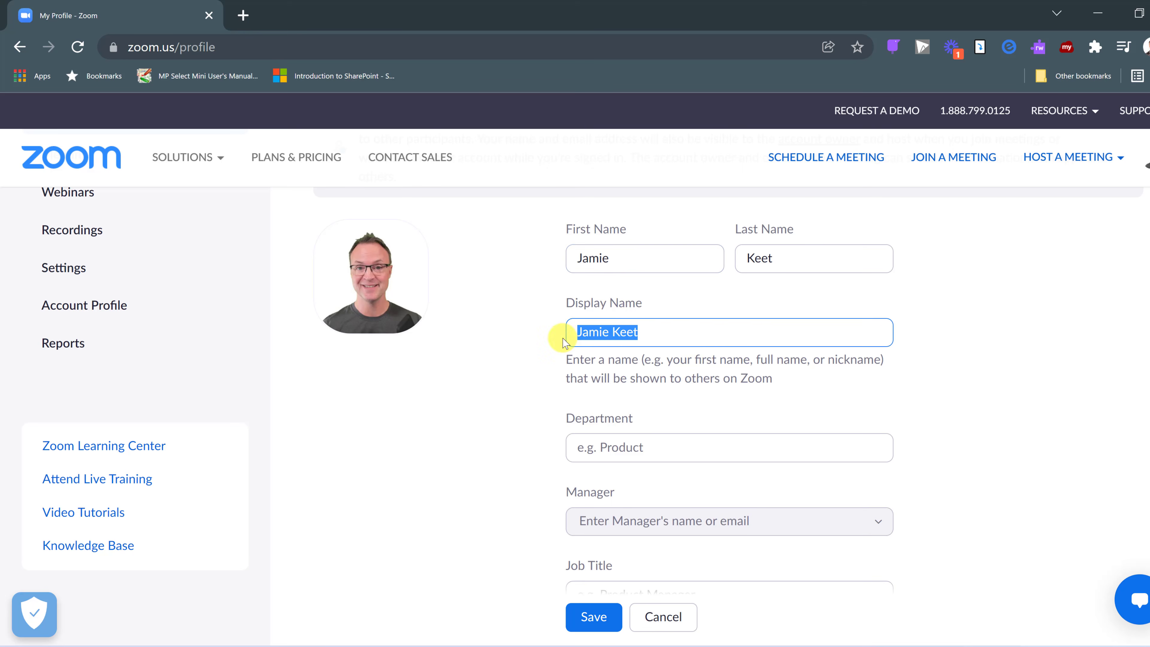
click(540, 366)
scroll(539, 367, down, 4)
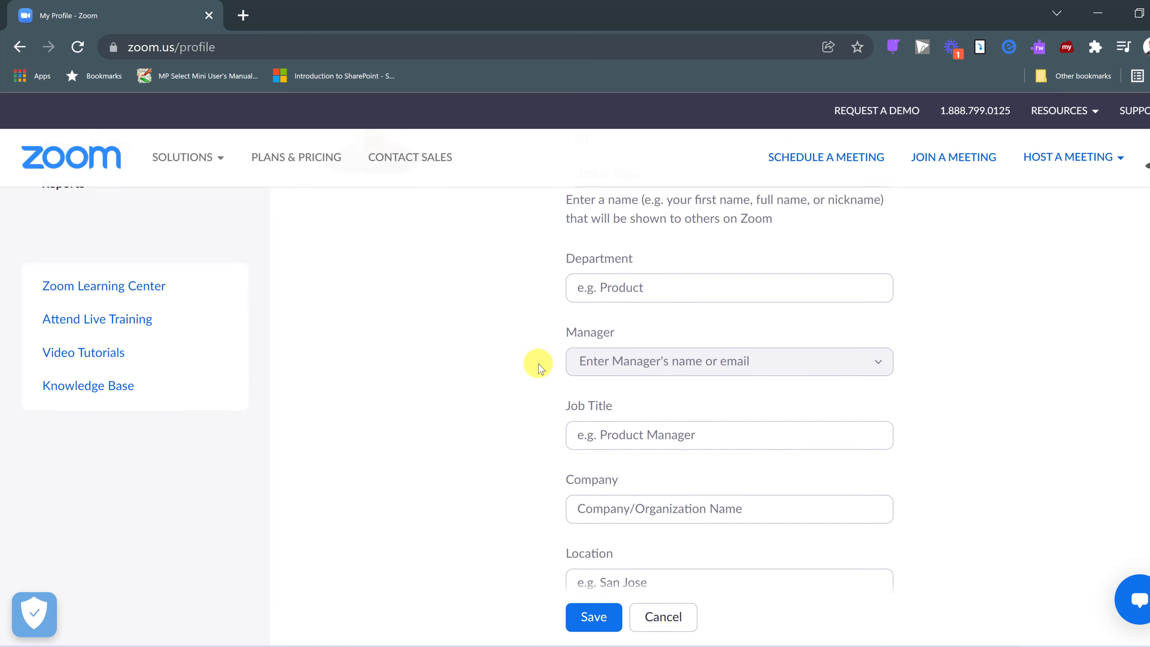
scroll(538, 367, up, 6)
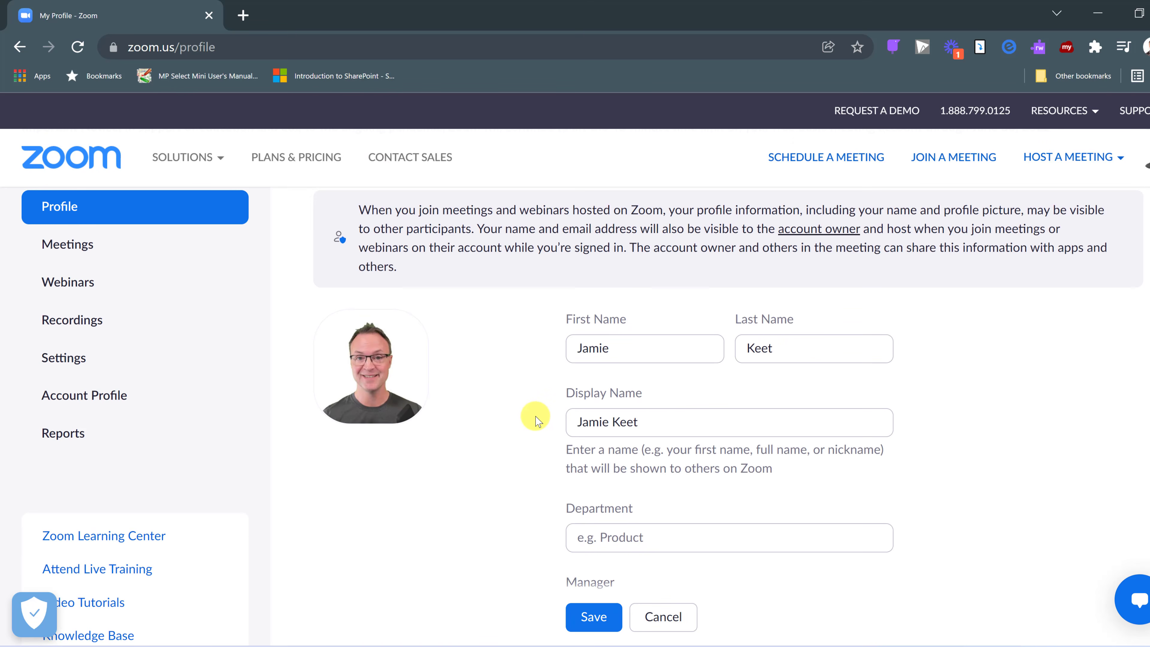
click(693, 420)
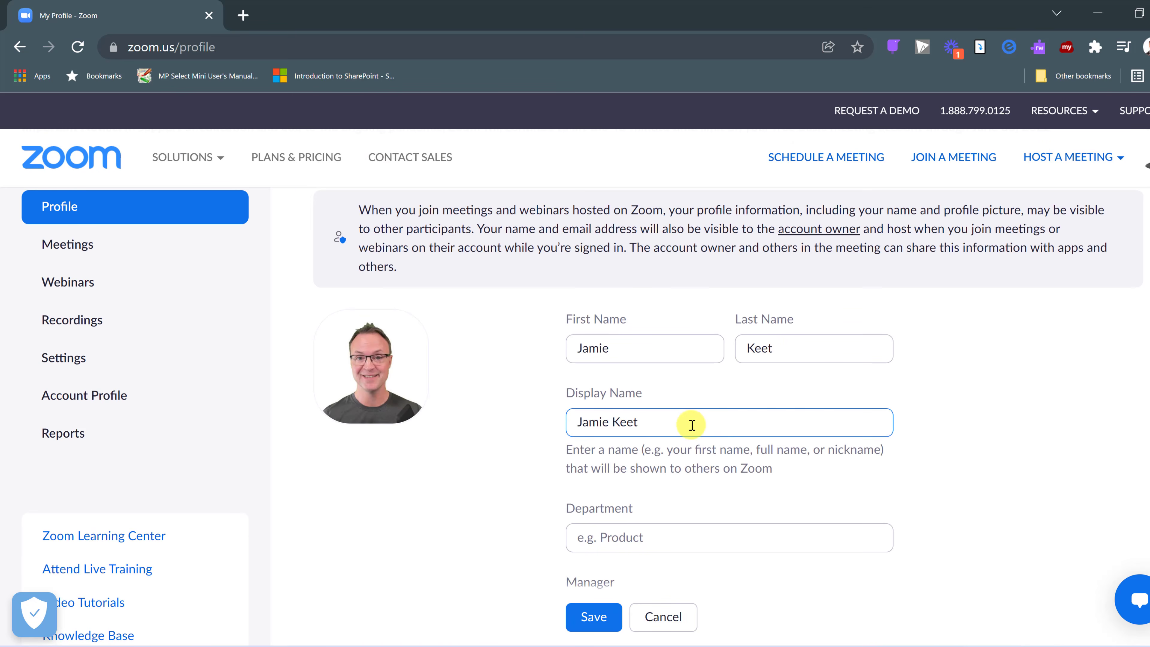
click(539, 431)
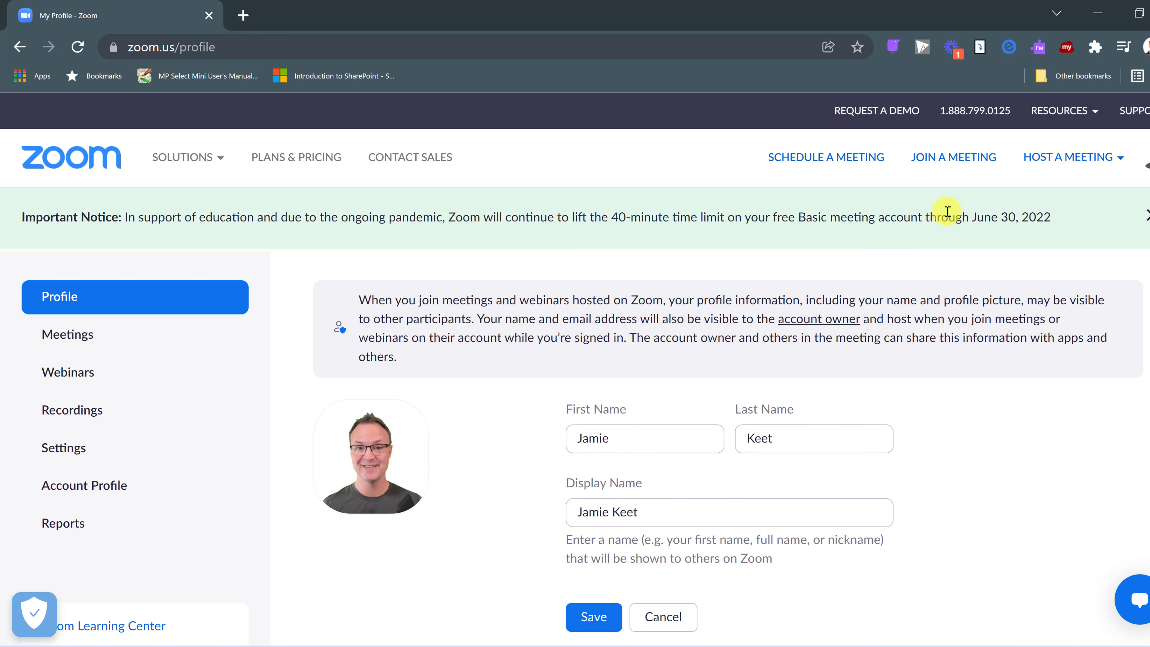
Open the form for scheduling a new meeting and examine its date, duration, meeting ID, security, video and audio options
mouse_move(1047, 156)
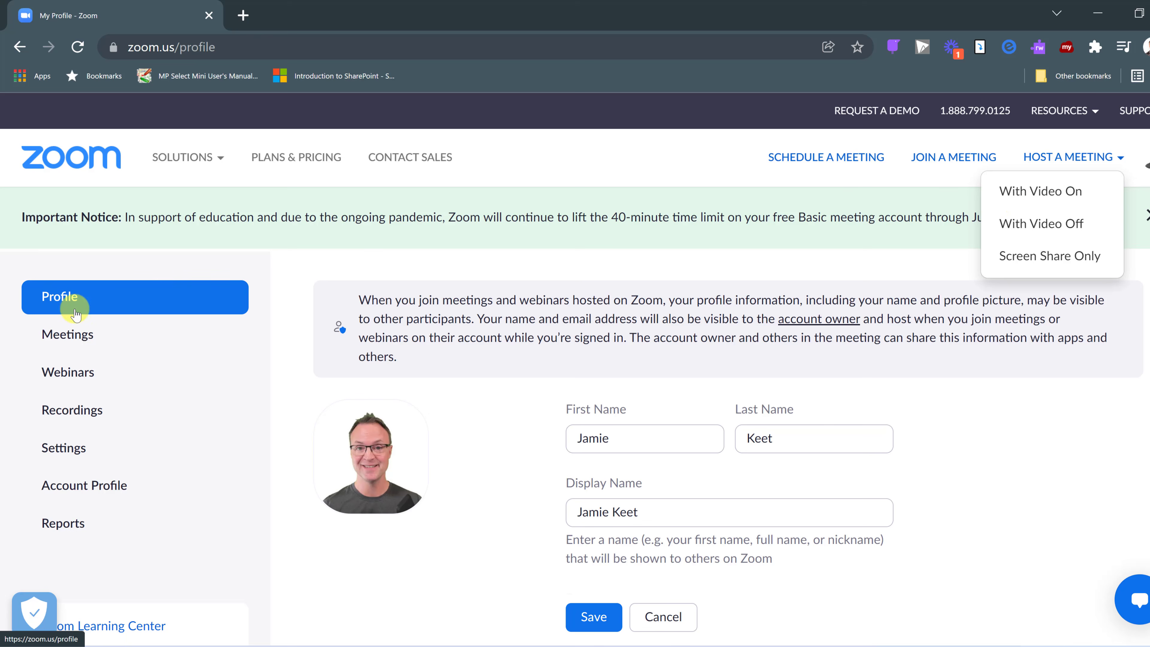
click(68, 336)
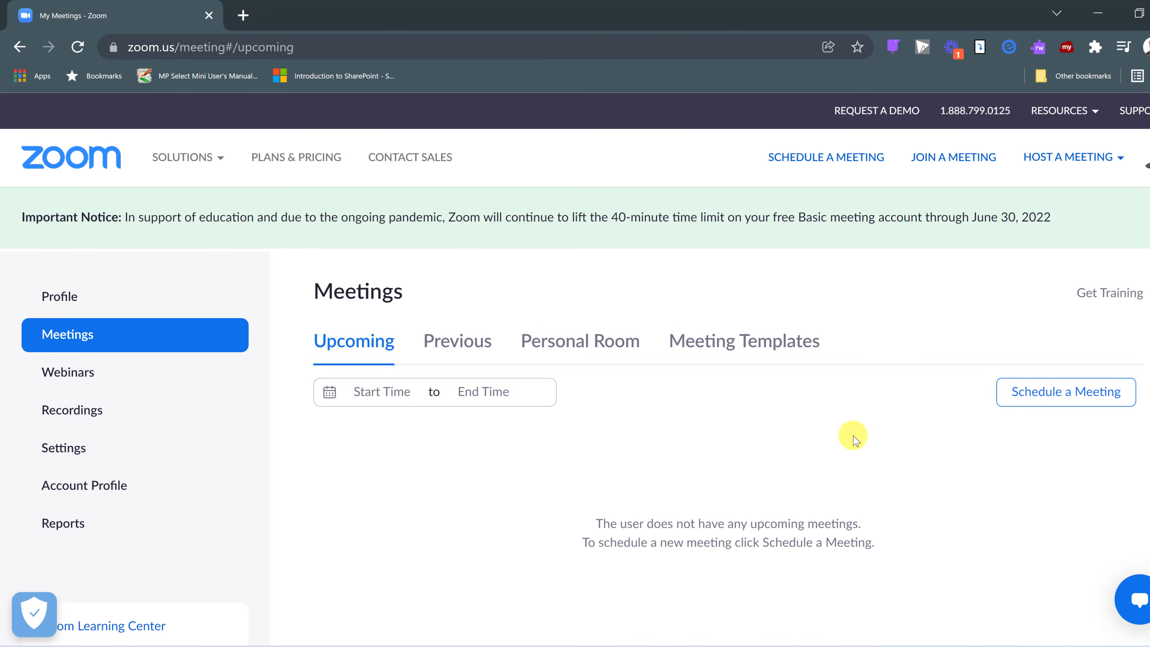
click(1031, 398)
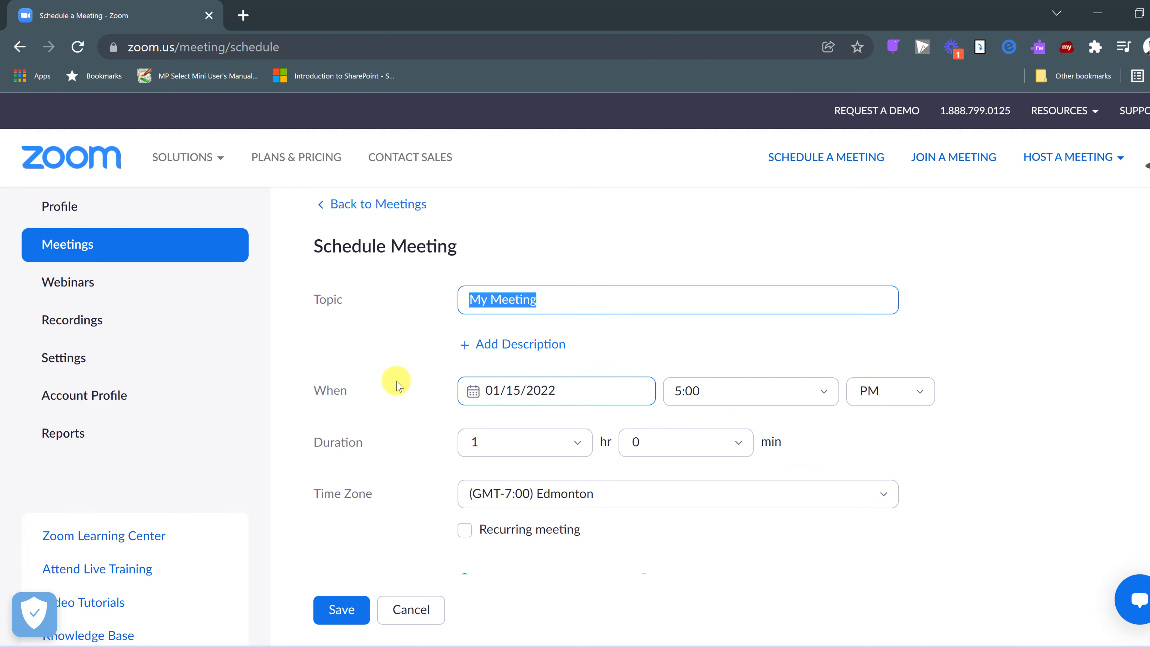
scroll(398, 393, down, 3)
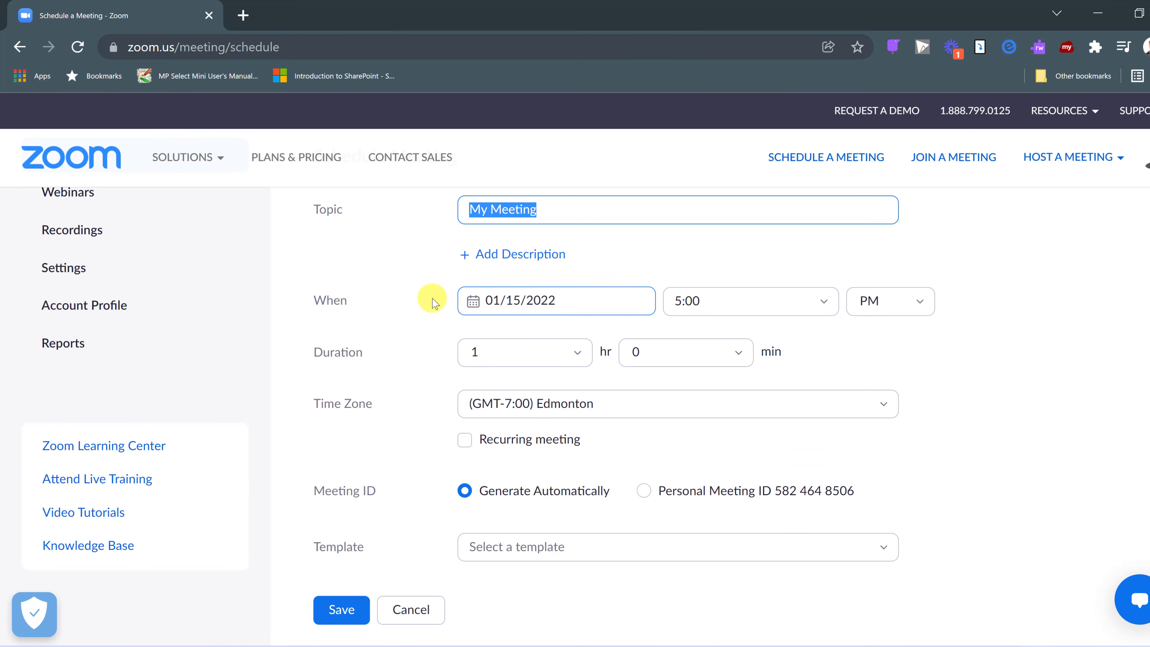
scroll(442, 347, down, 6)
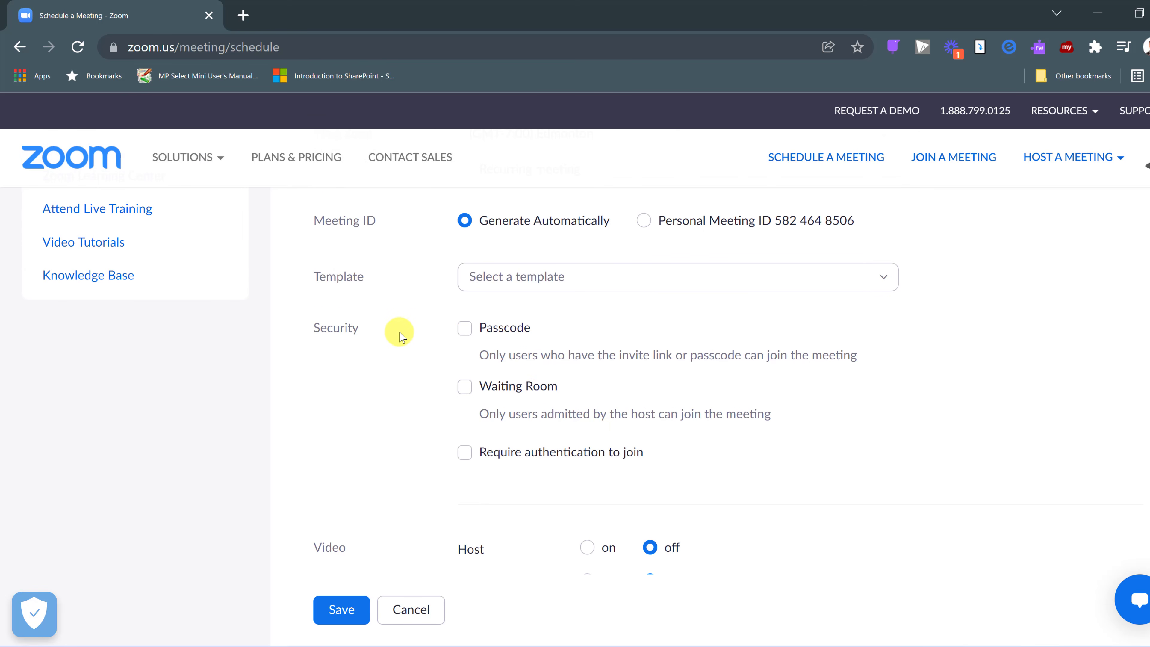
scroll(404, 375, down, 2)
scroll(410, 369, down, 2)
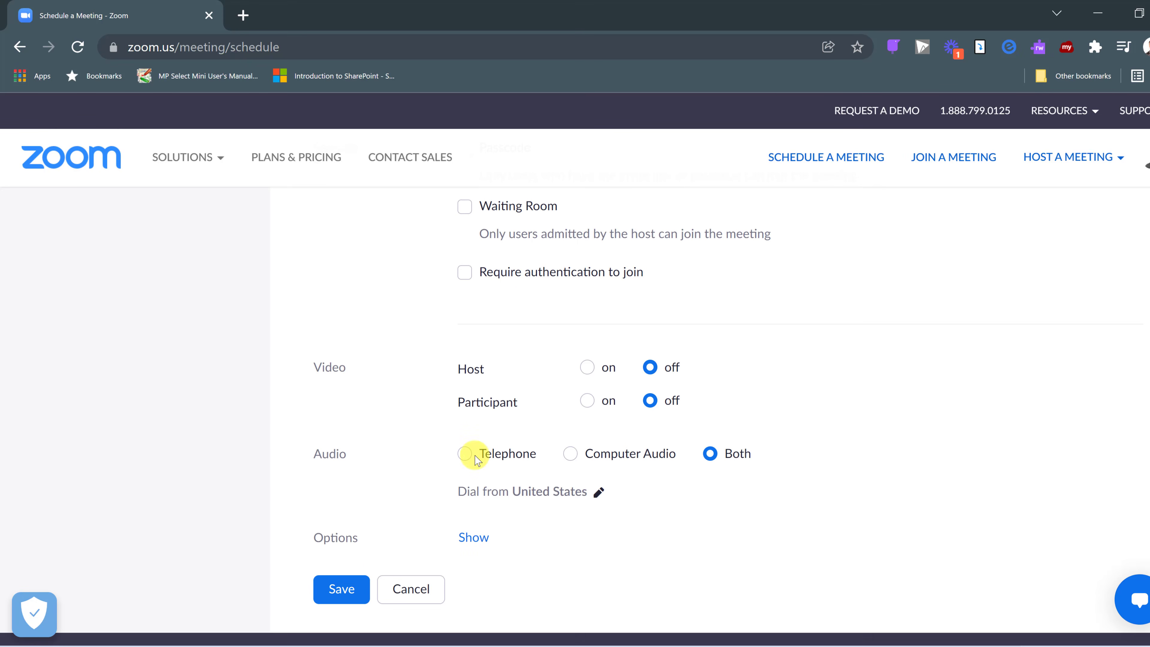
scroll(353, 453, up, 10)
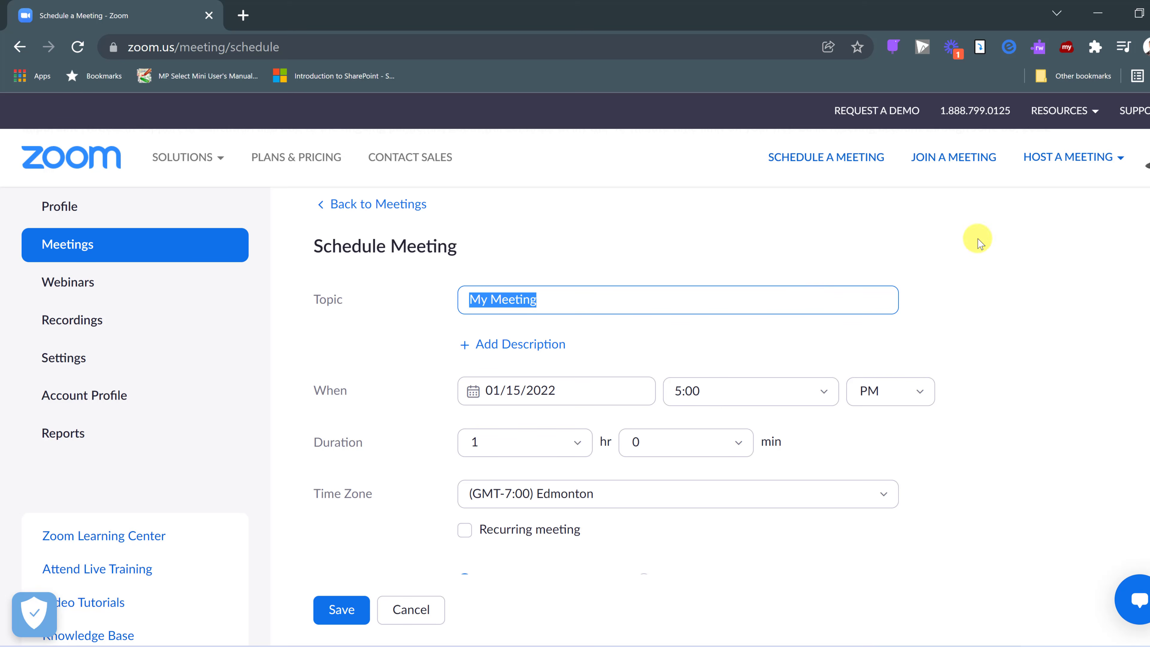
Host a meeting with video on, launch it in the Zoom Meetings application and join with computer audio
click(1034, 163)
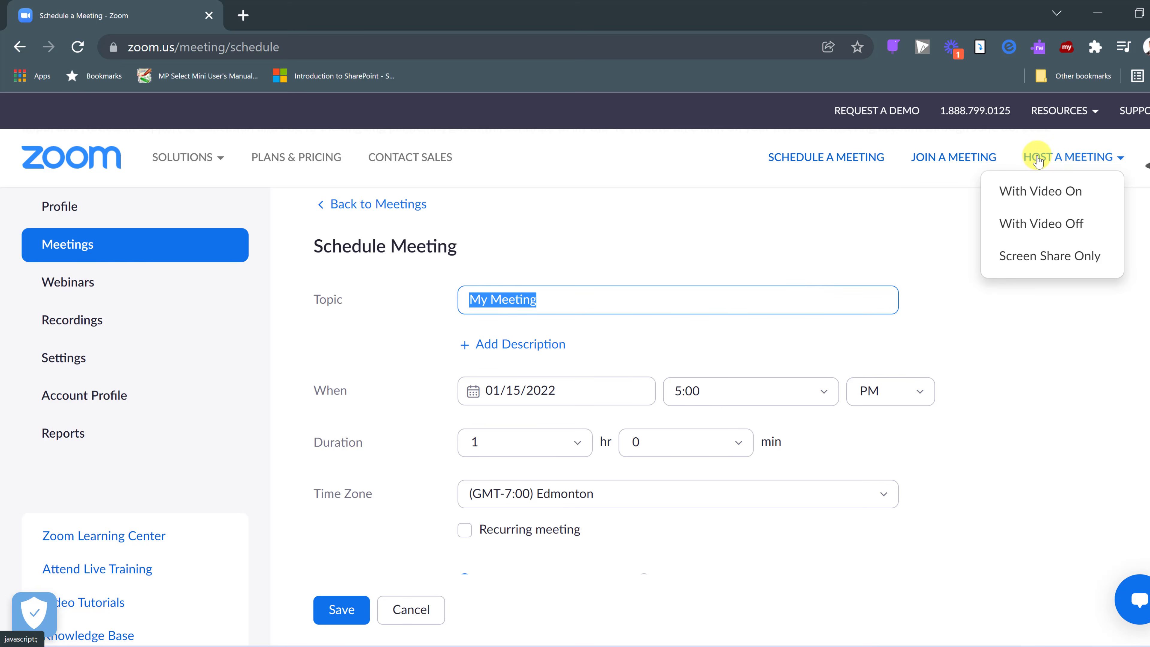
click(1028, 195)
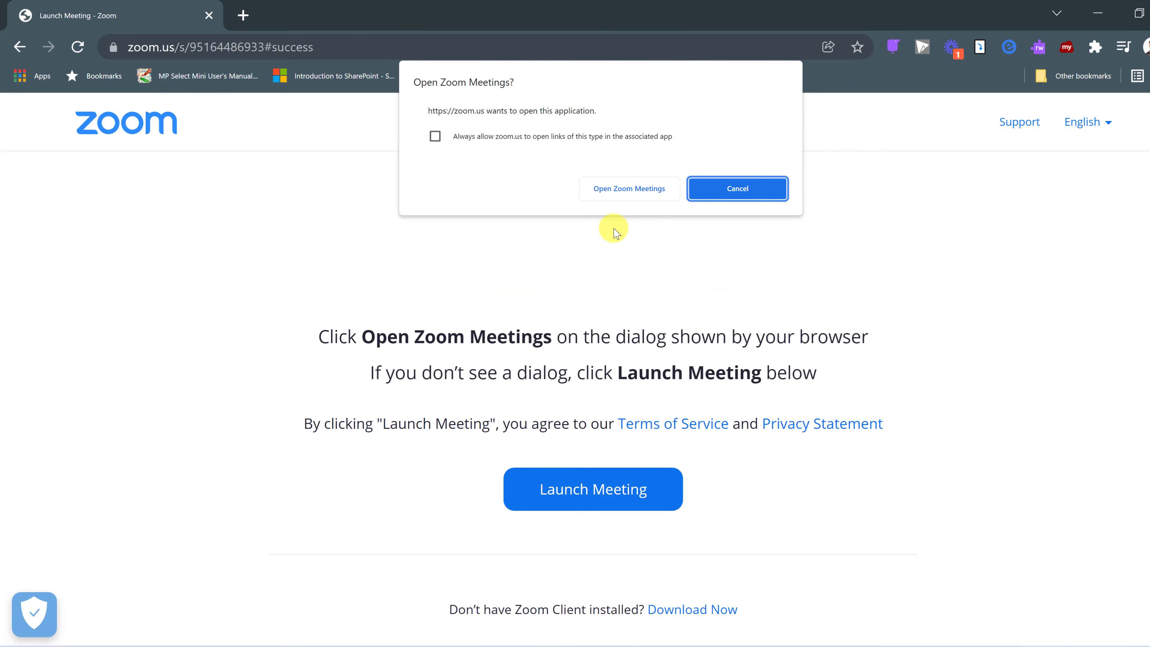
click(626, 193)
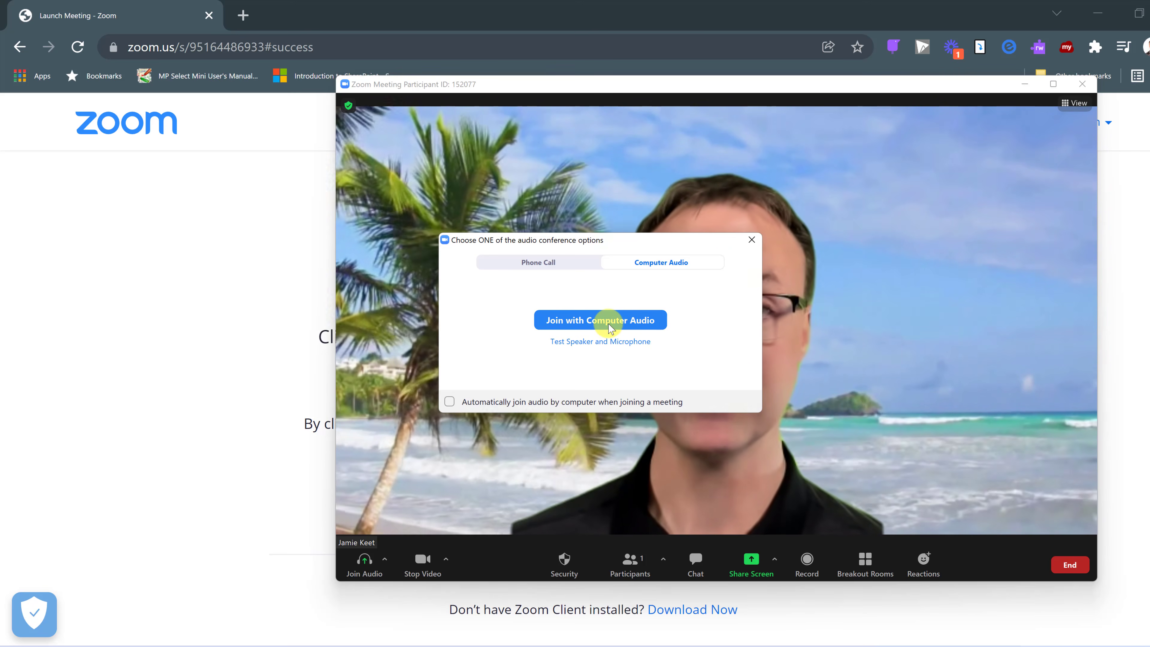
click(609, 321)
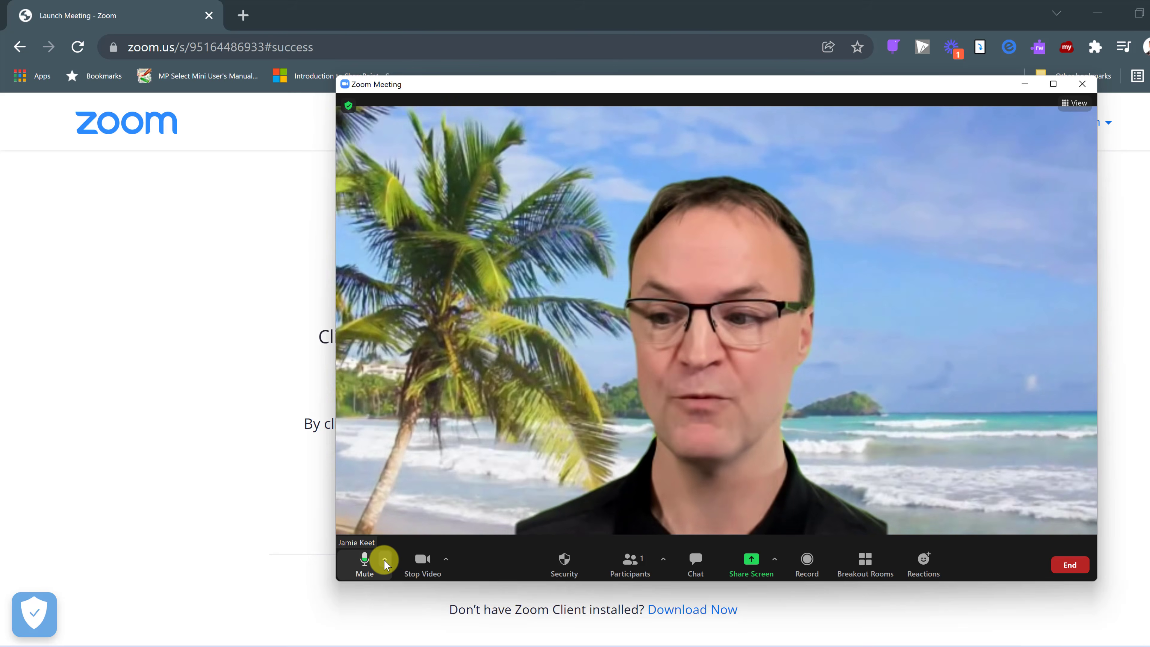
Mute the microphone and stop the video, and end the meeting for all participants
click(369, 564)
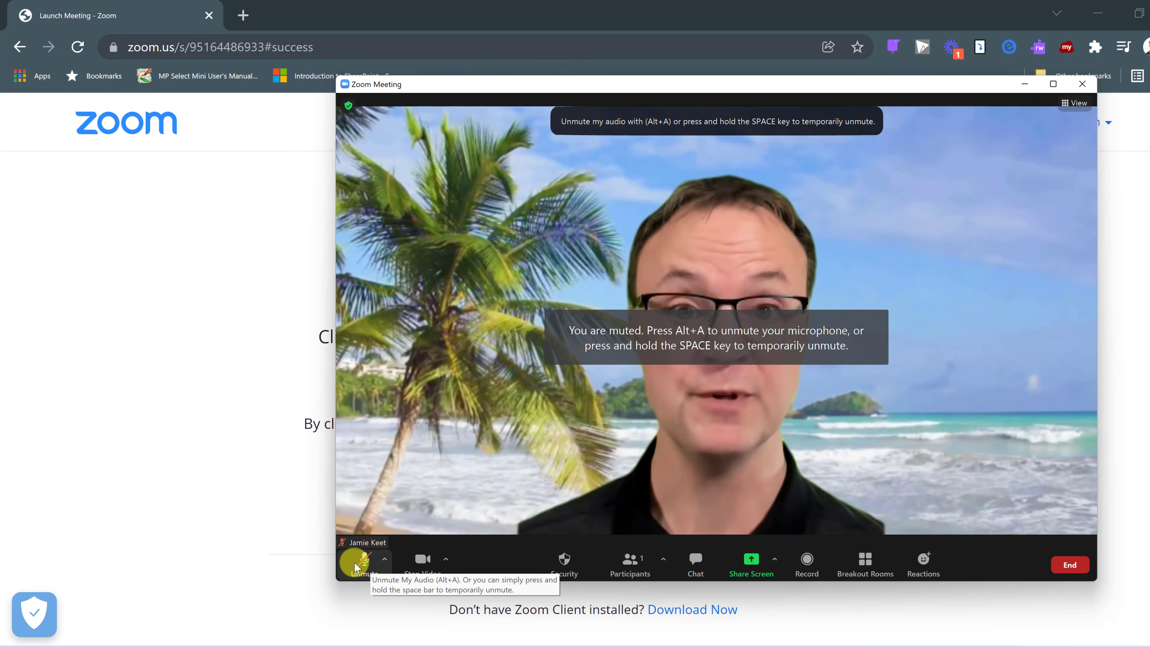
click(416, 564)
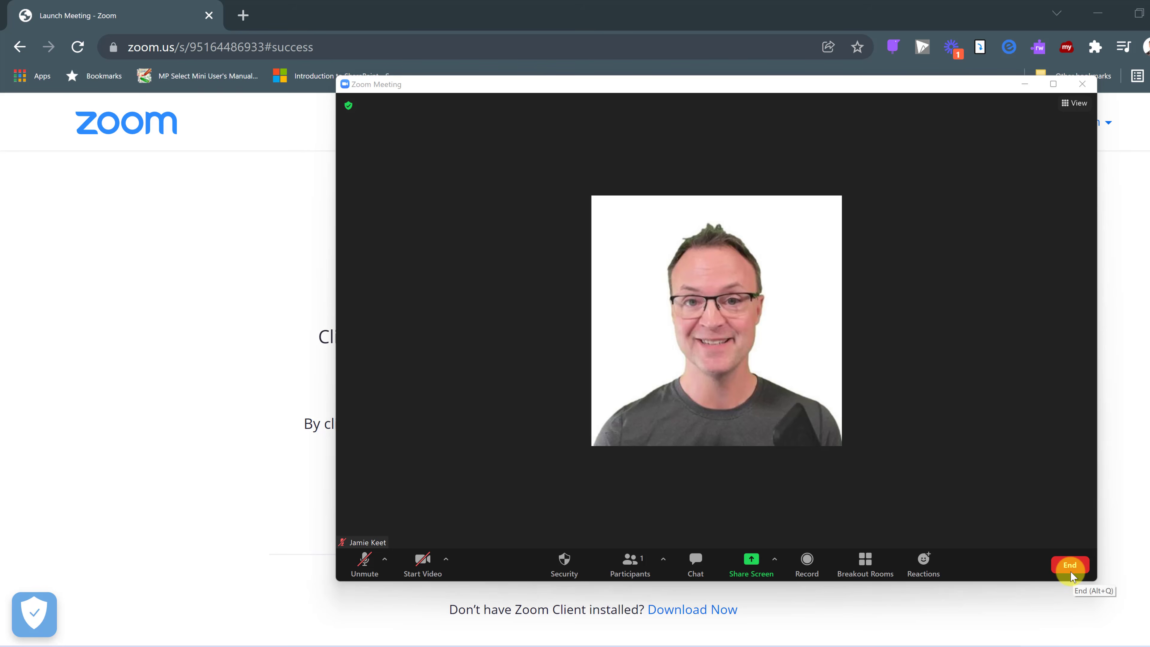
click(1083, 85)
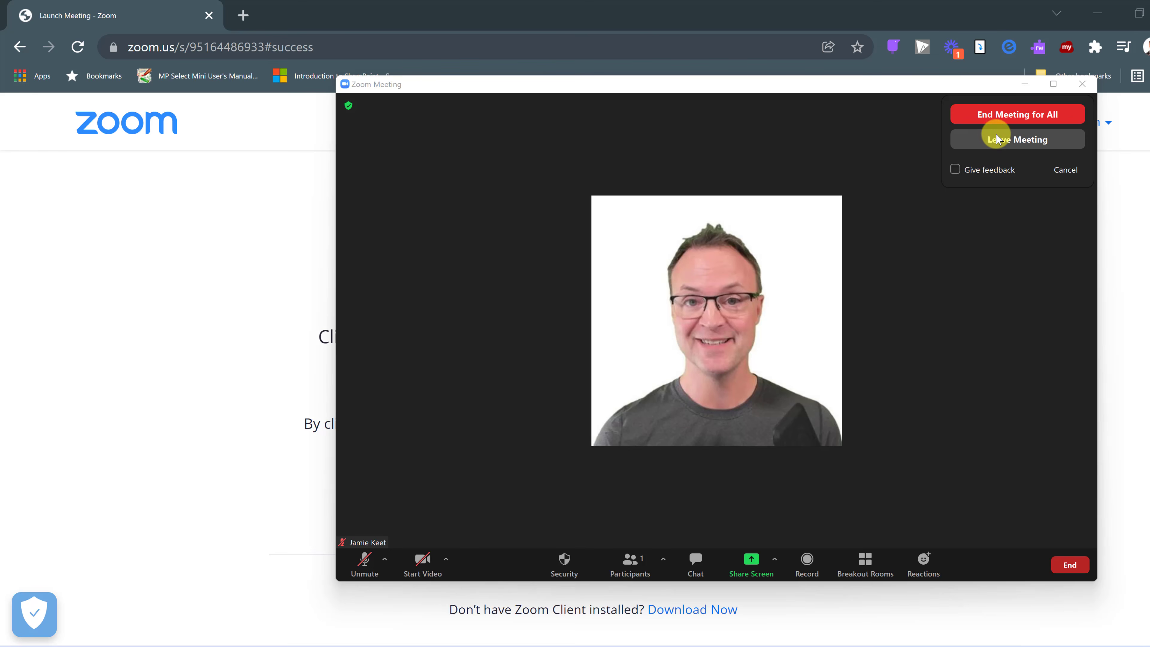
click(997, 115)
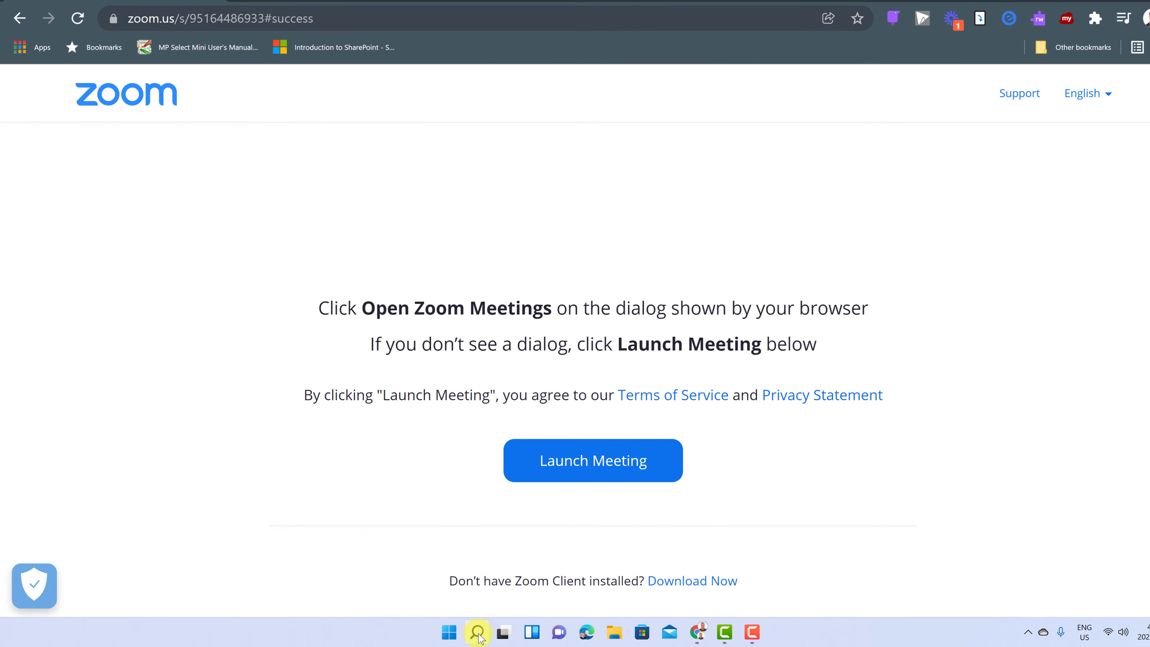
Search the computer for "zoom", open the Zoom desktop app and reposition its window
click(478, 634)
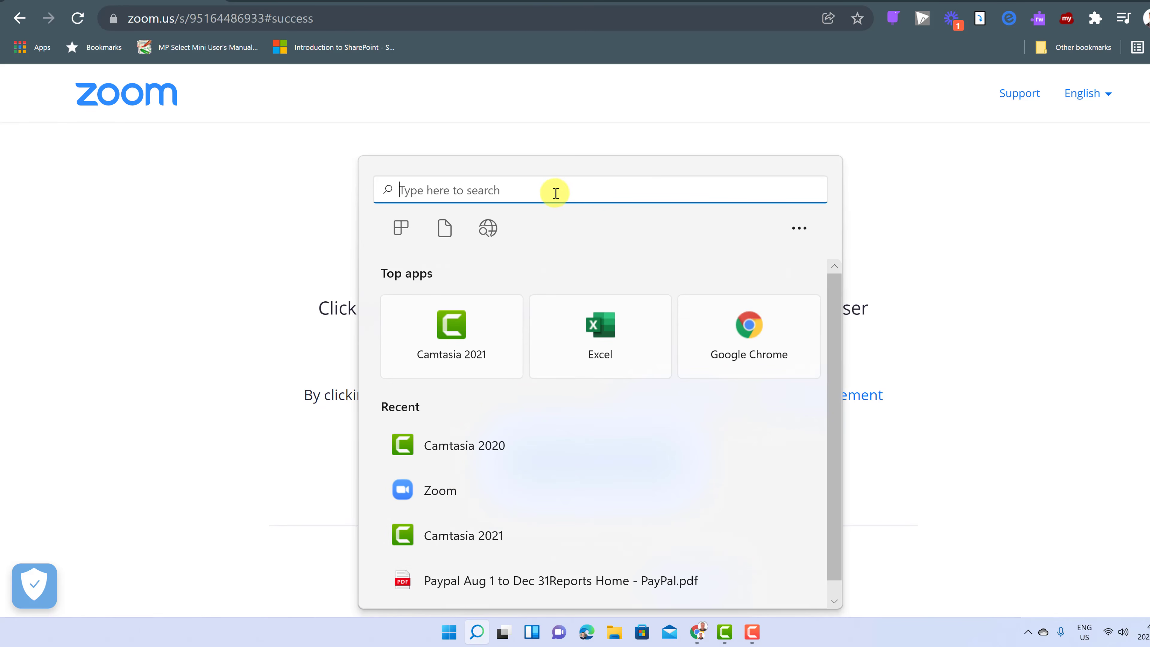
text(zoom)
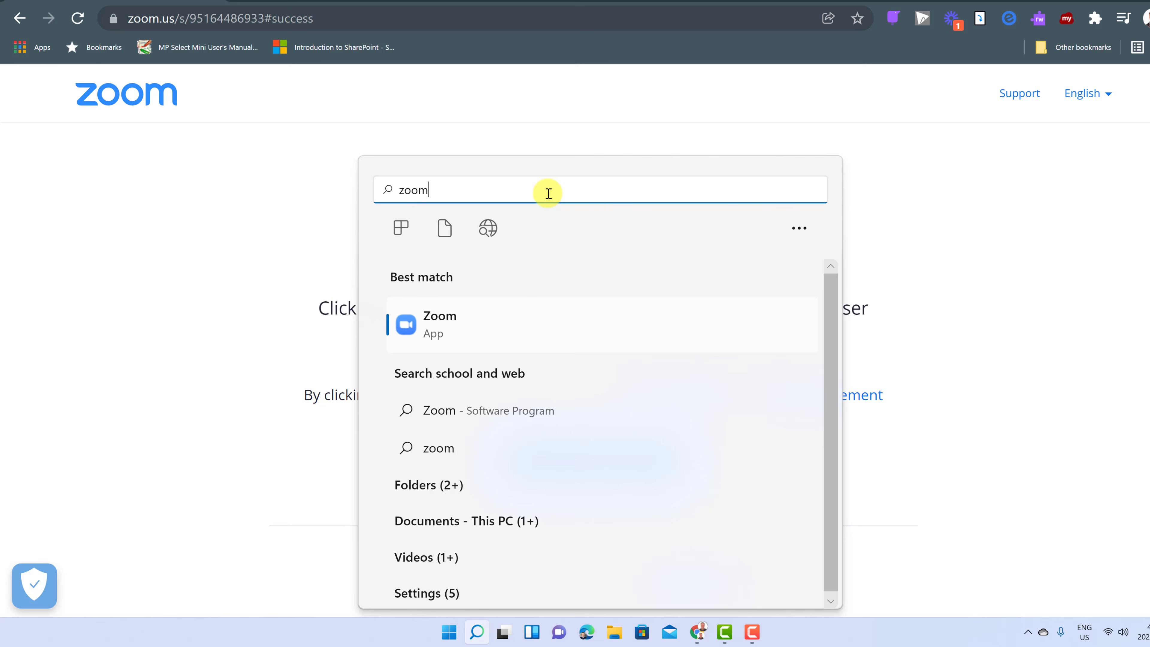
click(445, 333)
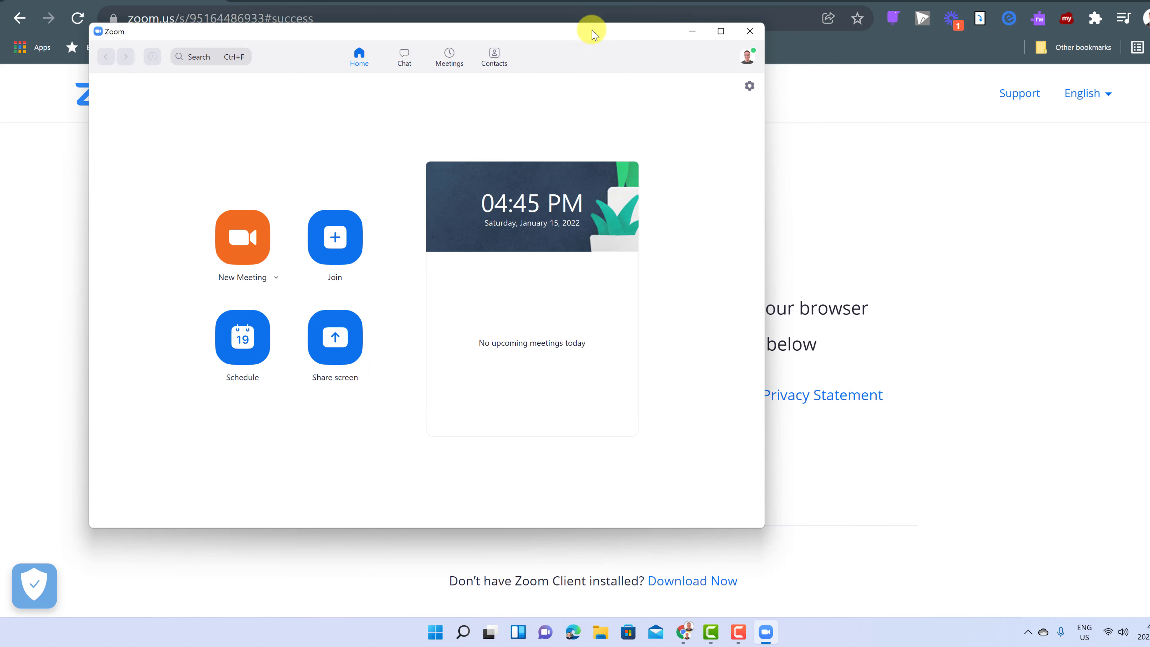
drag(593, 34, 681, 48)
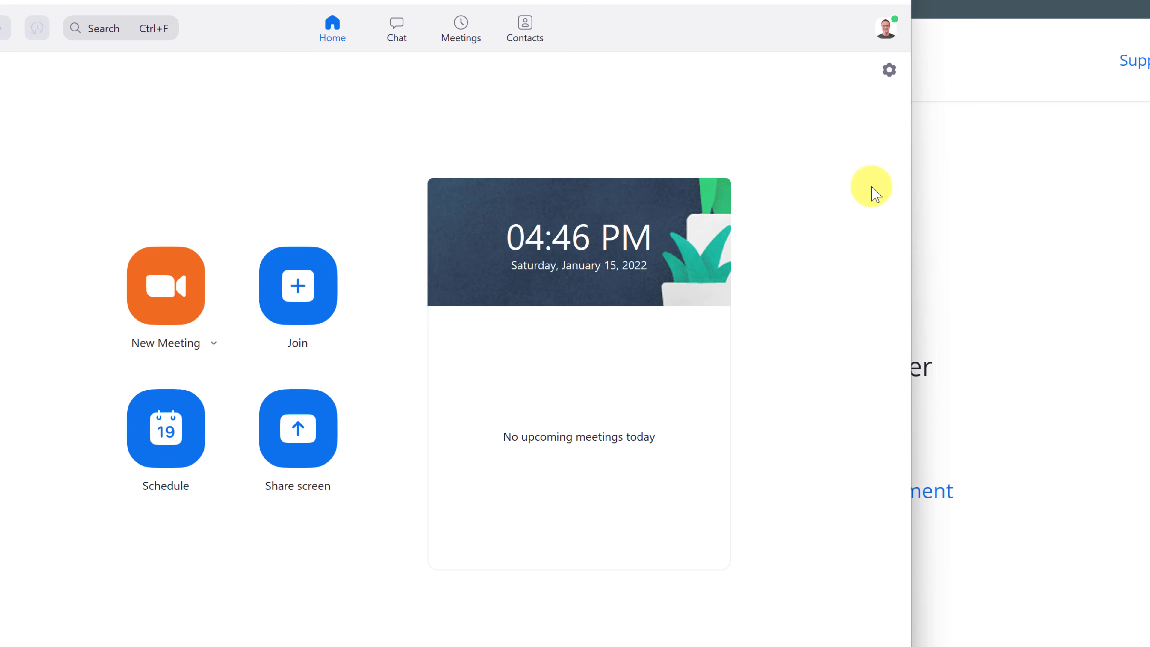
In the Background & Filters settings, try the Blur, grass and Earth backgrounds and set Northern Lights as the virtual background
click(889, 71)
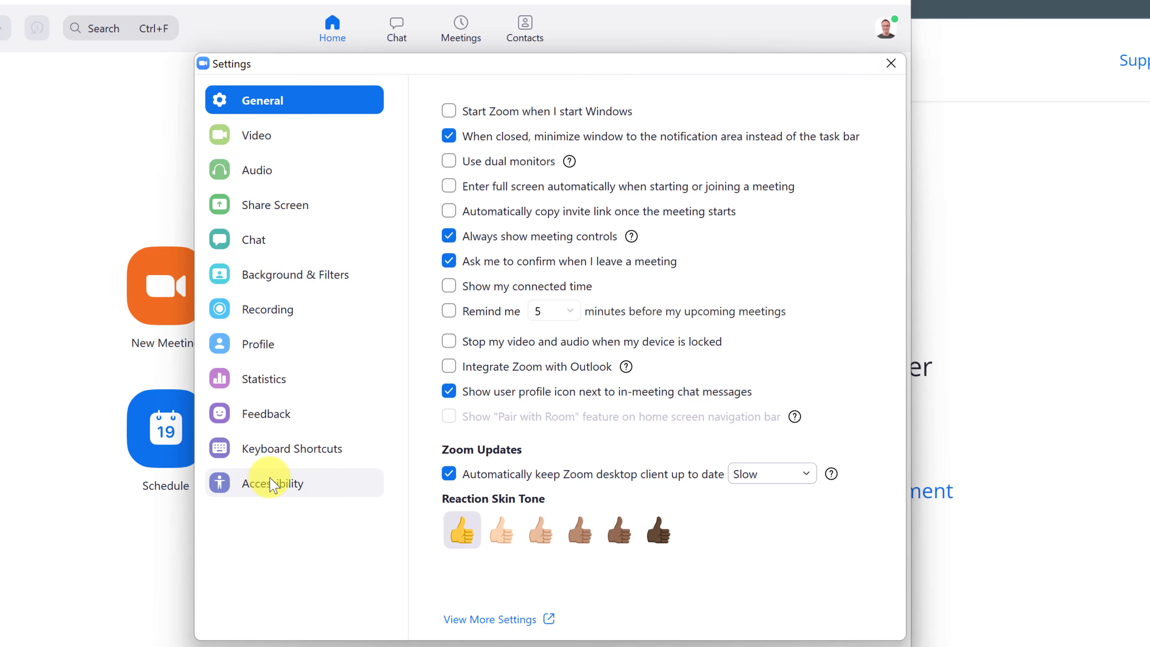
click(286, 280)
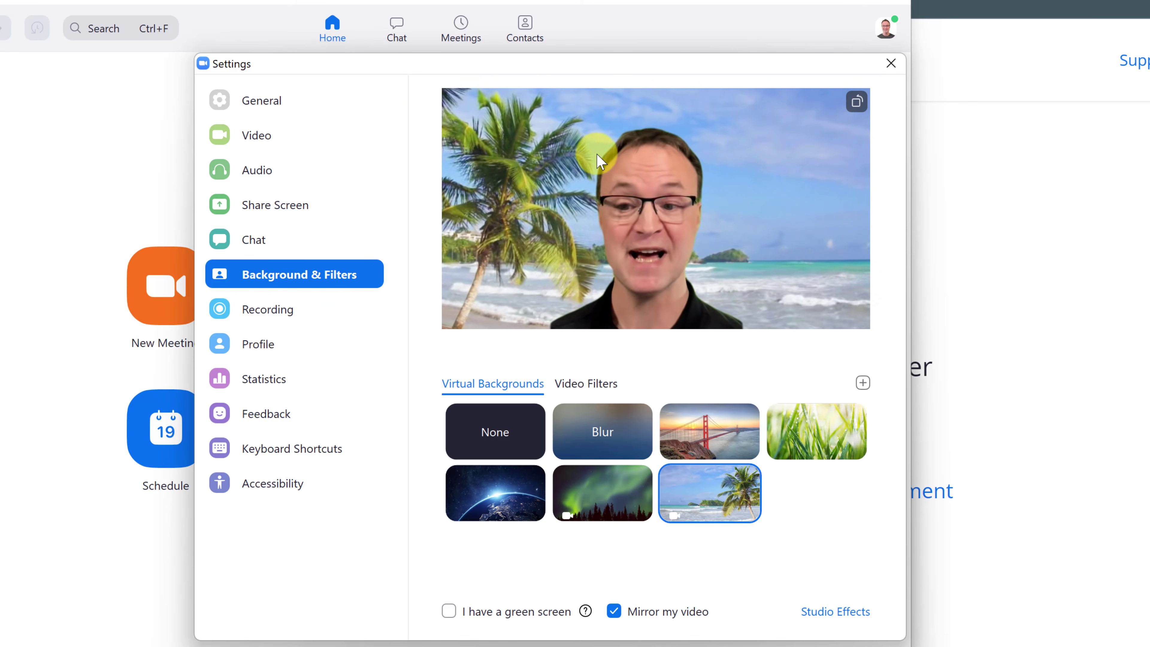
click(606, 442)
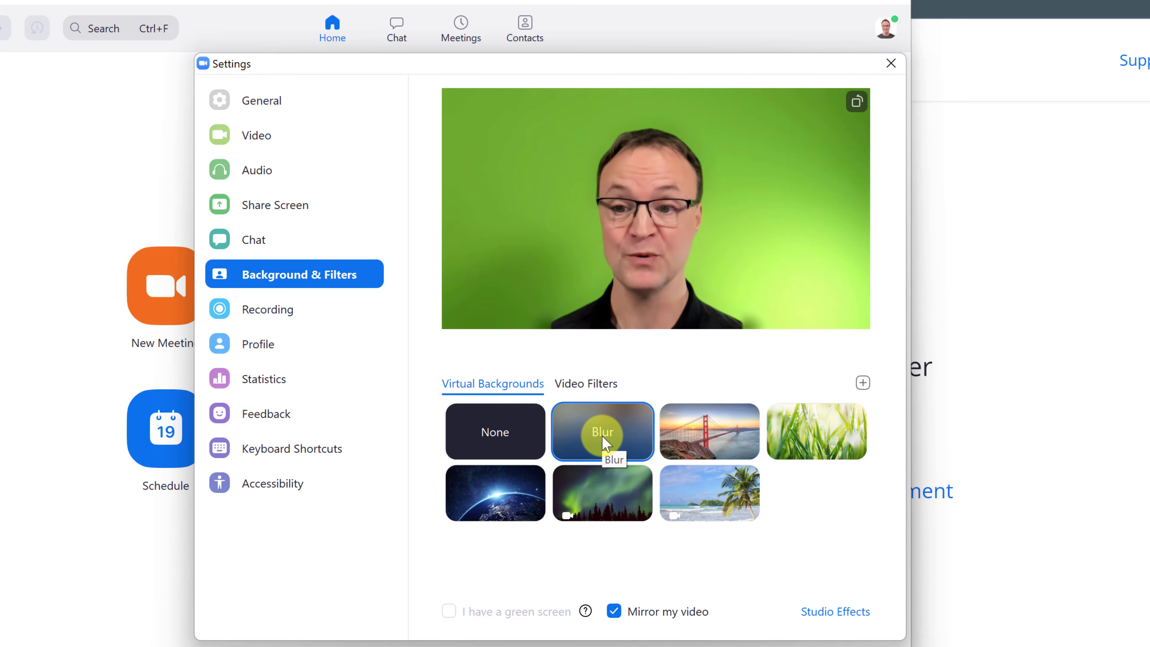
click(783, 441)
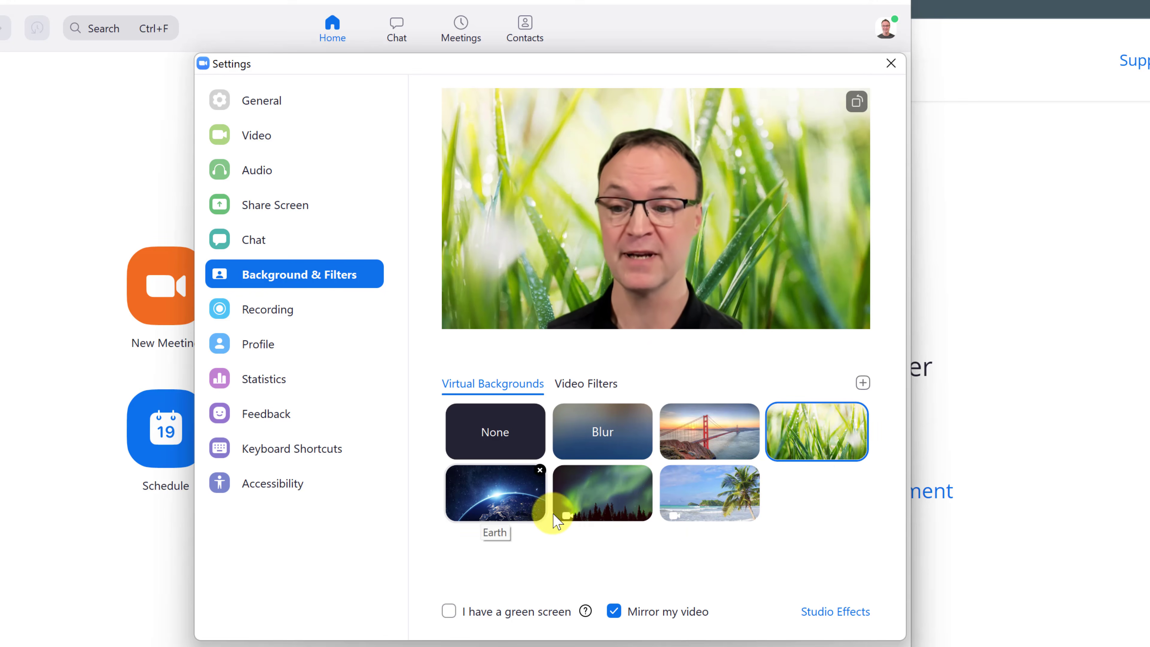
click(527, 506)
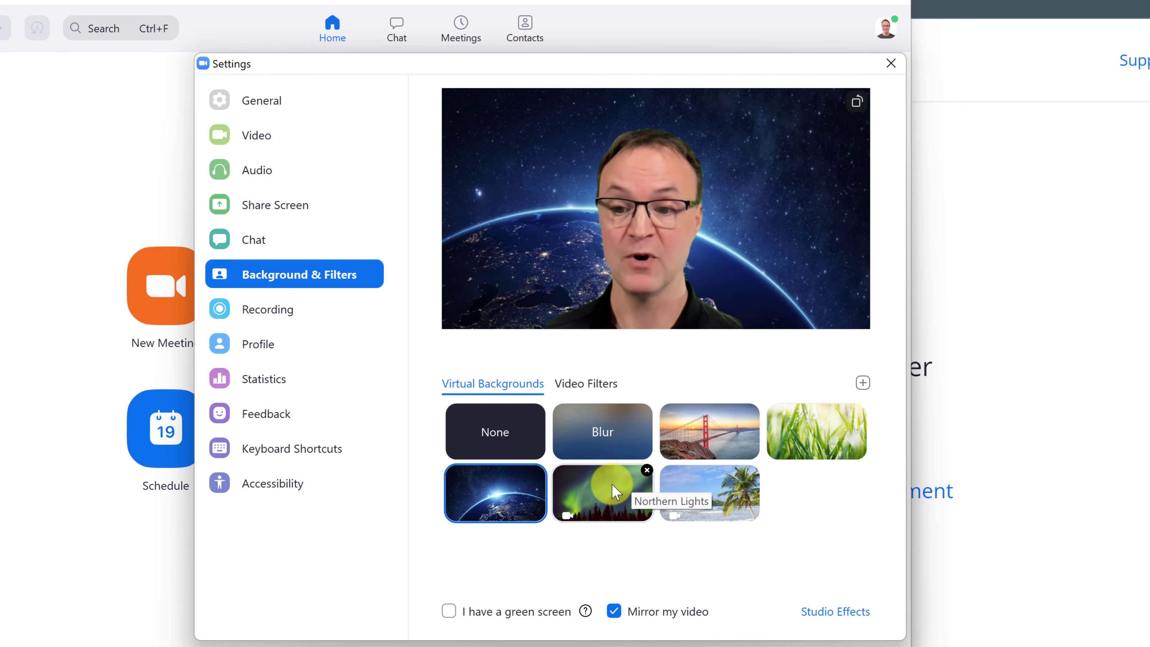
click(629, 489)
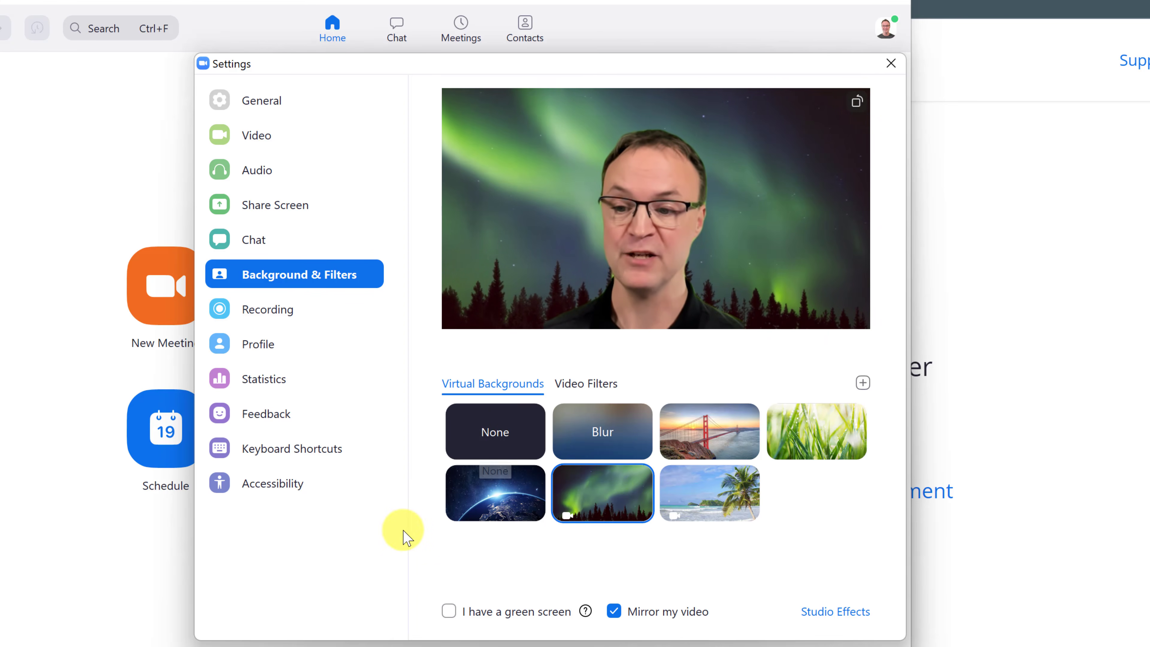
click(447, 611)
click(447, 610)
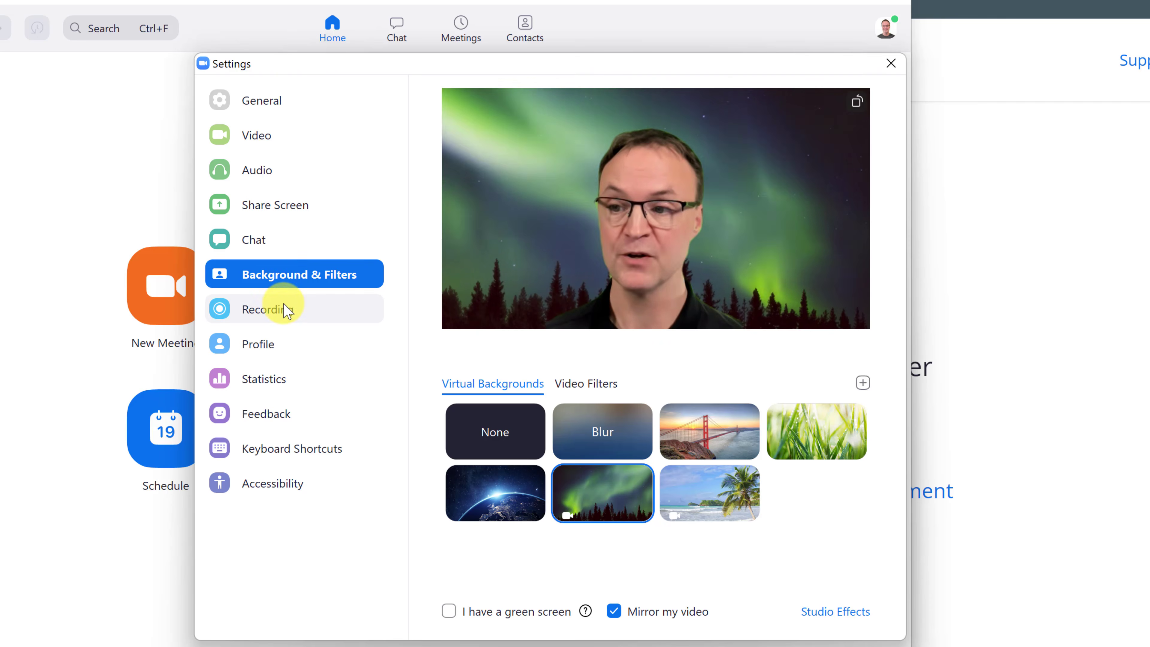
Review the local recording settings and close the settings window
click(282, 312)
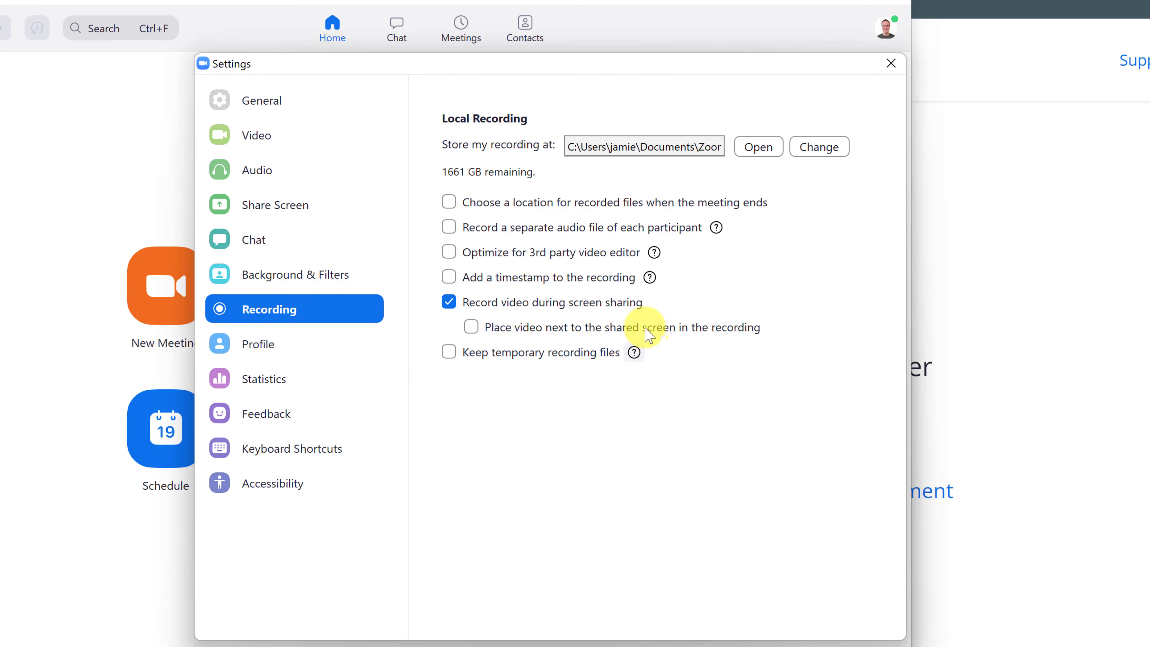
click(890, 63)
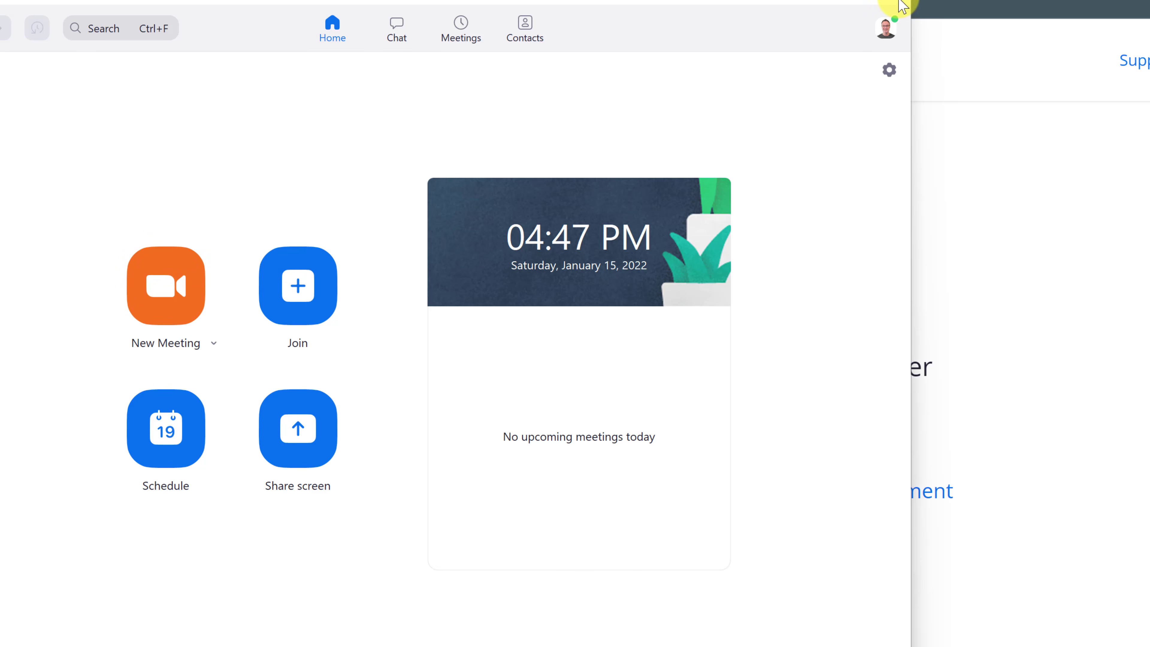
Switch back to the Zoom website in the browser, host another meeting with video on and join with computer audio
click(808, 0)
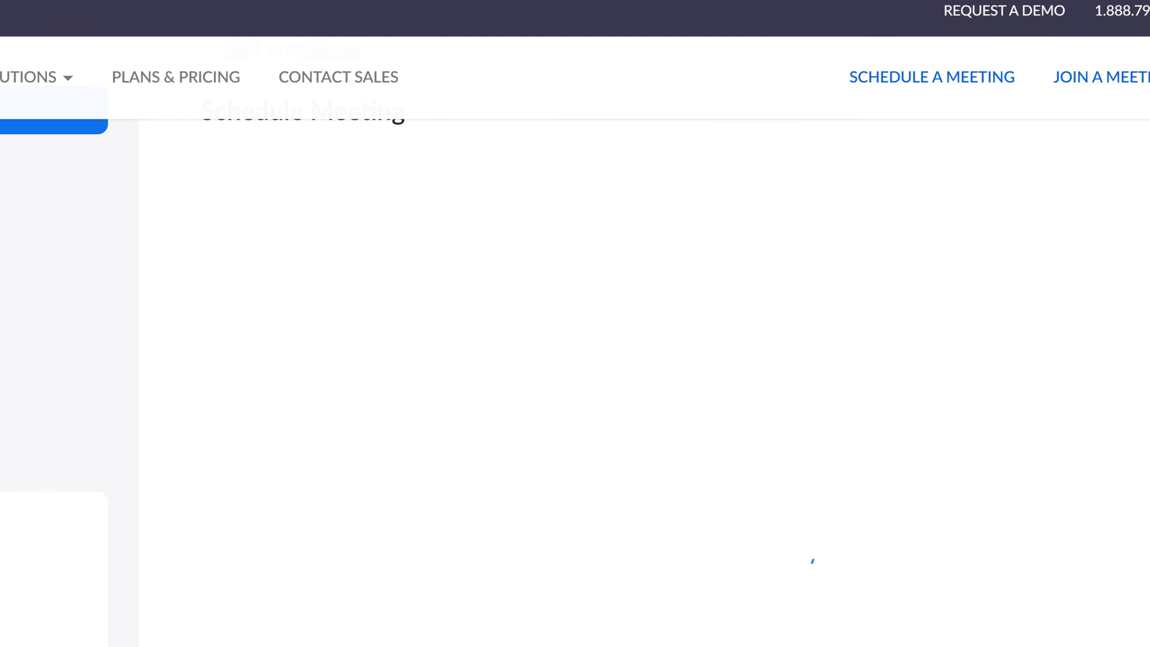
click(998, 64)
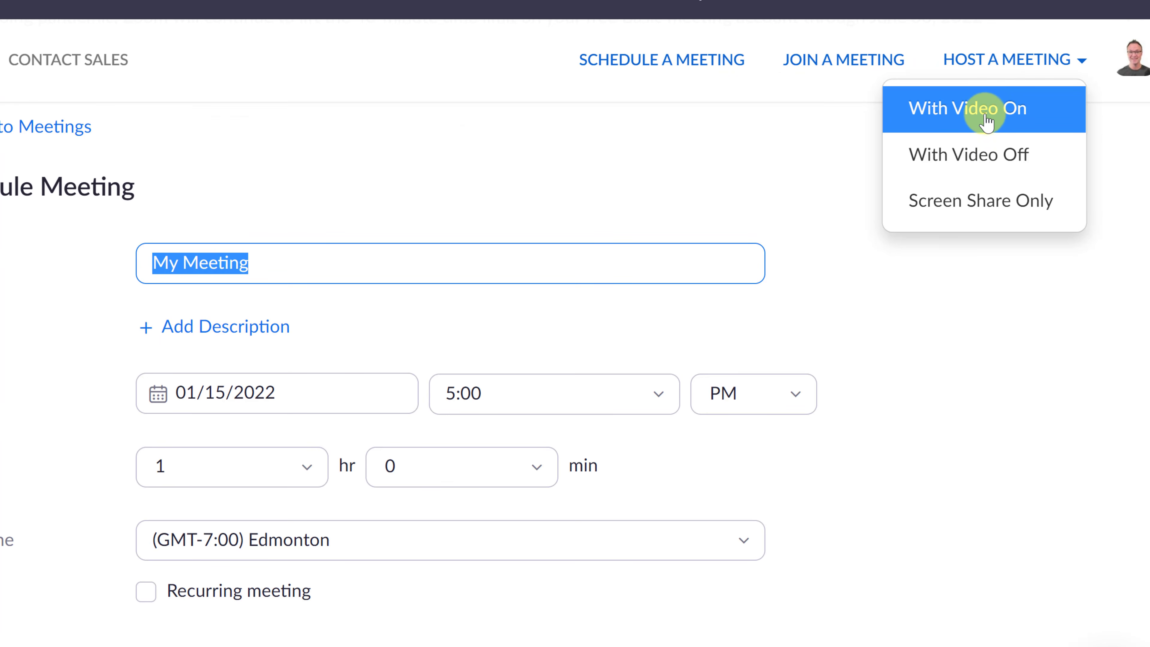
click(983, 128)
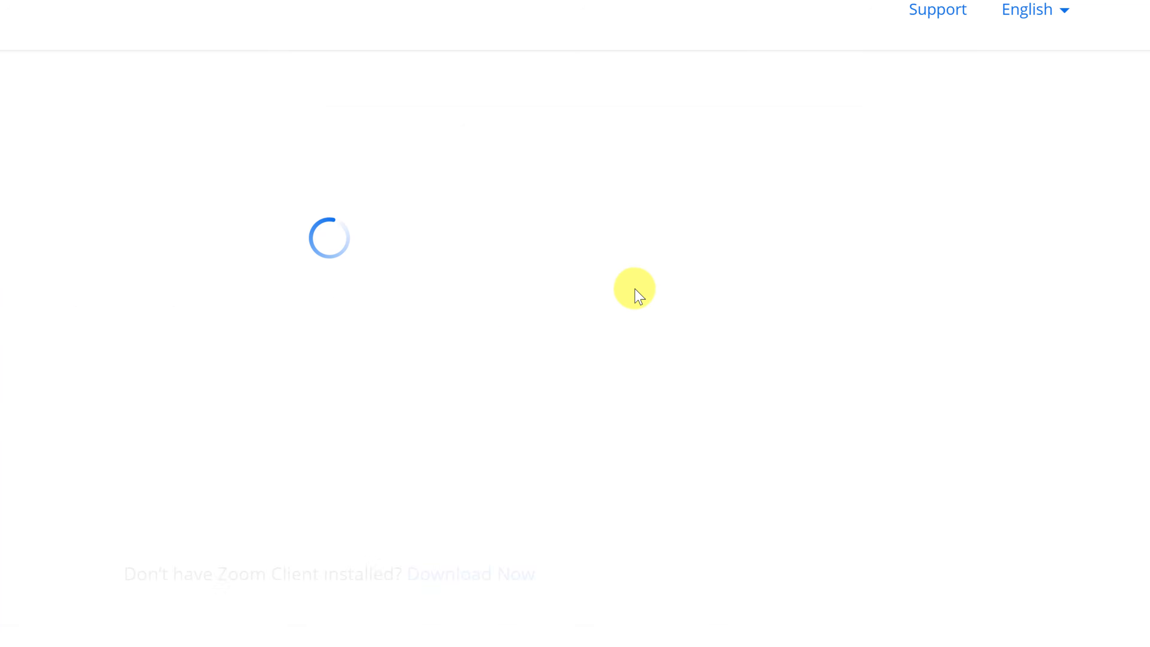
click(375, 103)
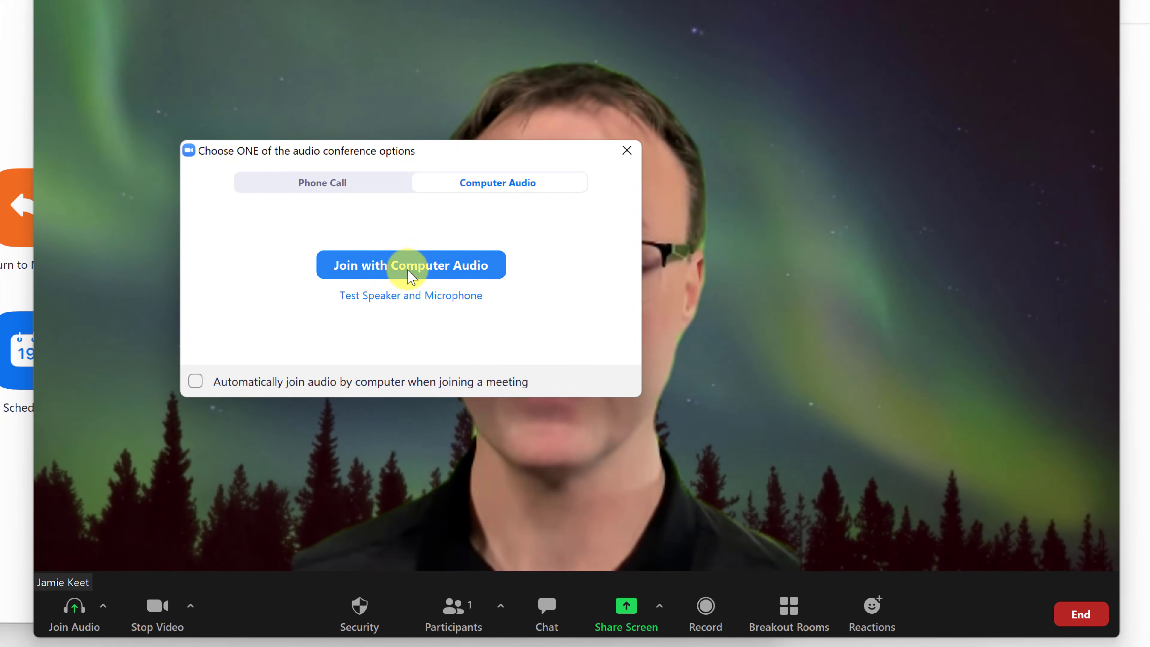
click(407, 267)
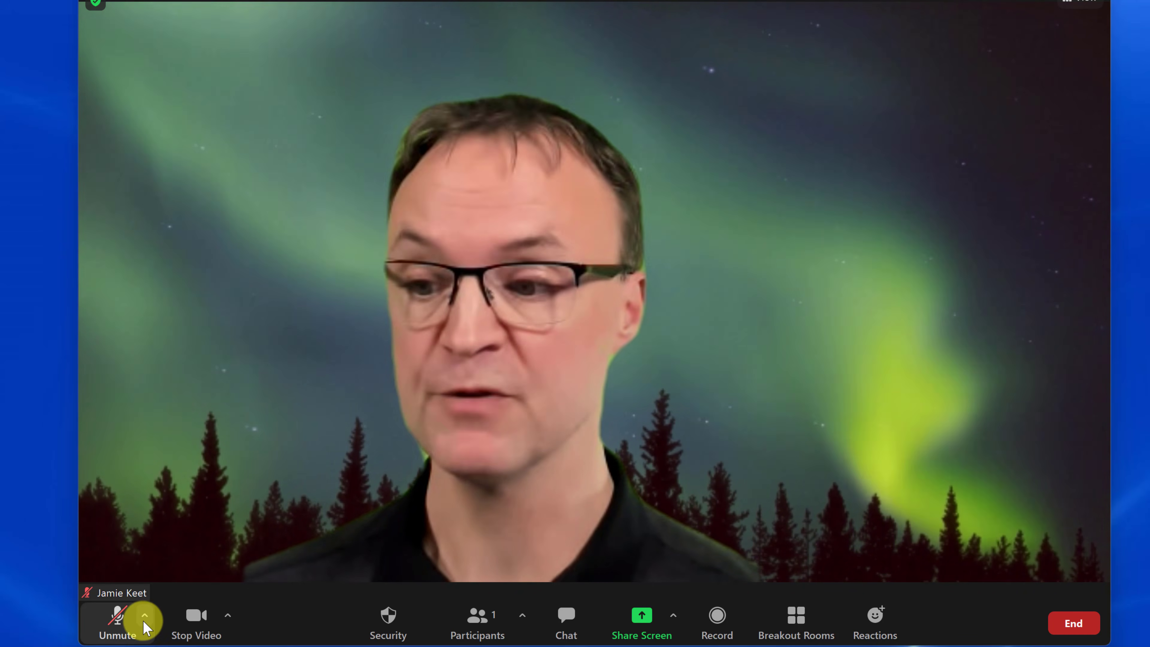
Examine the microphone and speaker choices and the camera and virtual background options, closing them without changes
click(145, 616)
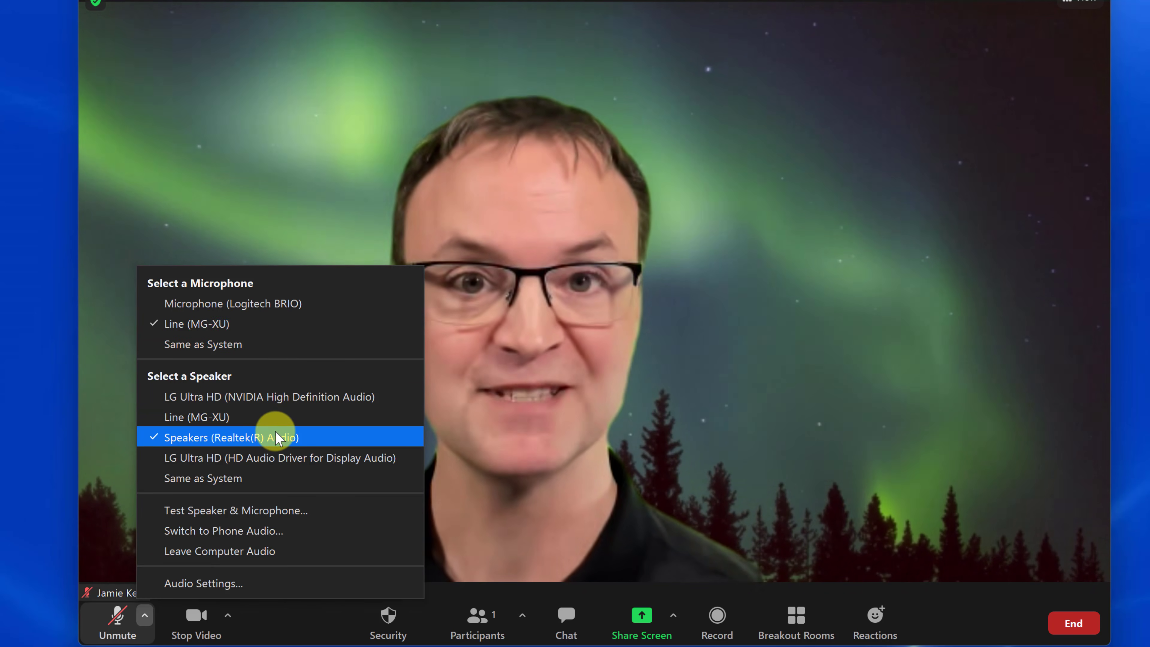
click(282, 623)
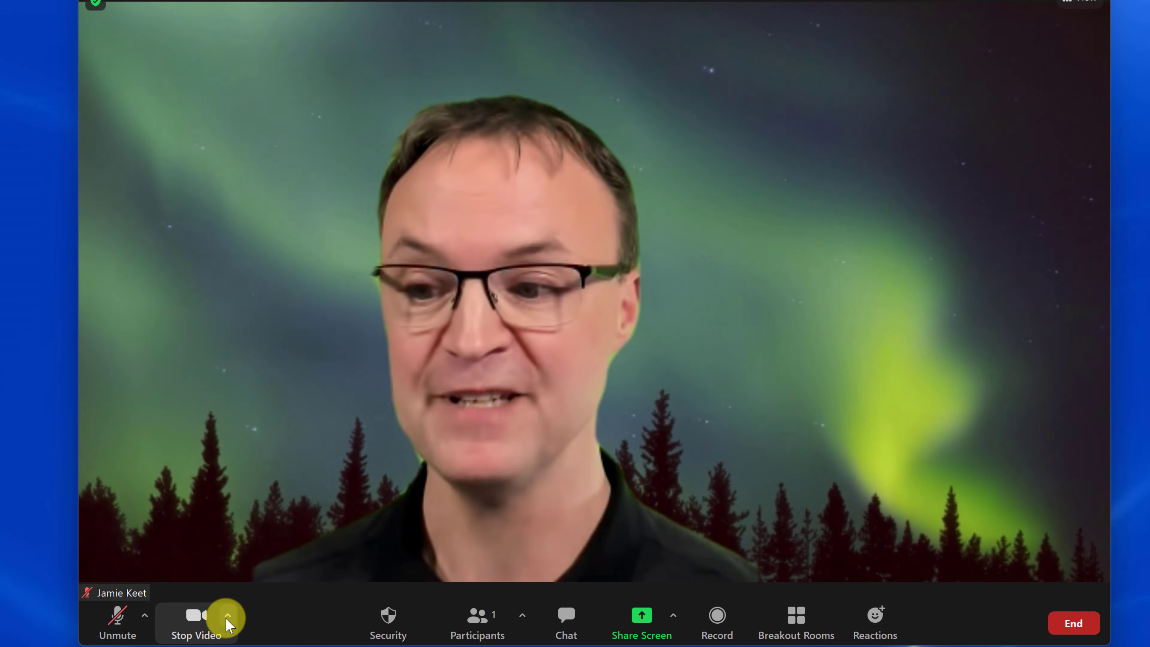
click(227, 619)
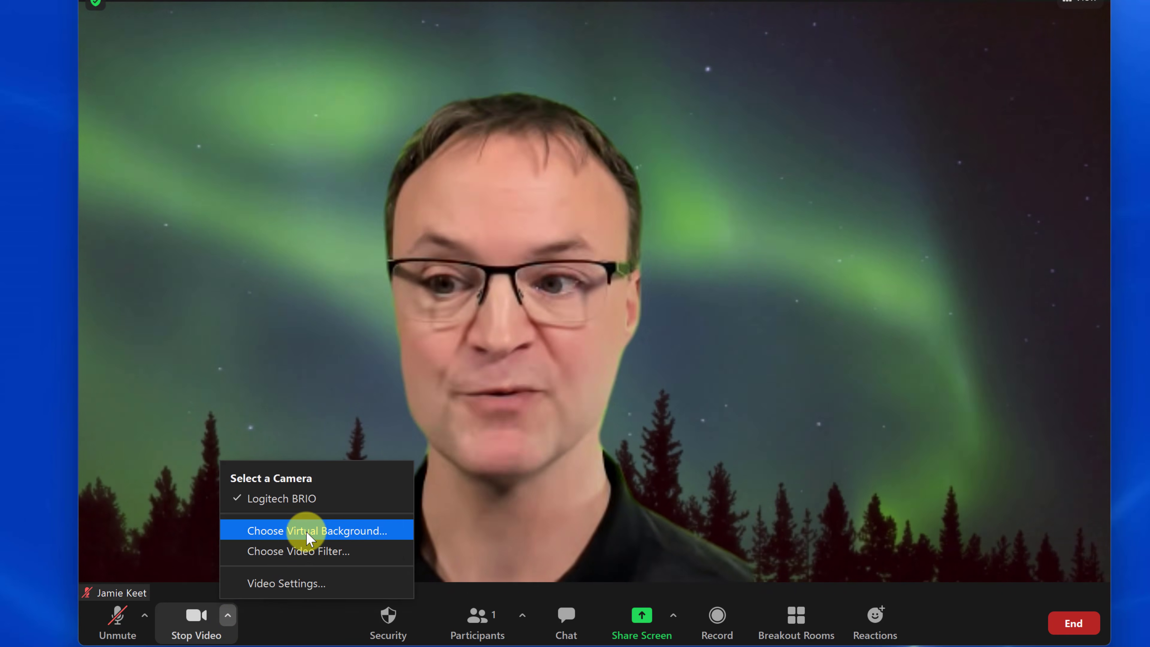
click(306, 532)
click(894, 76)
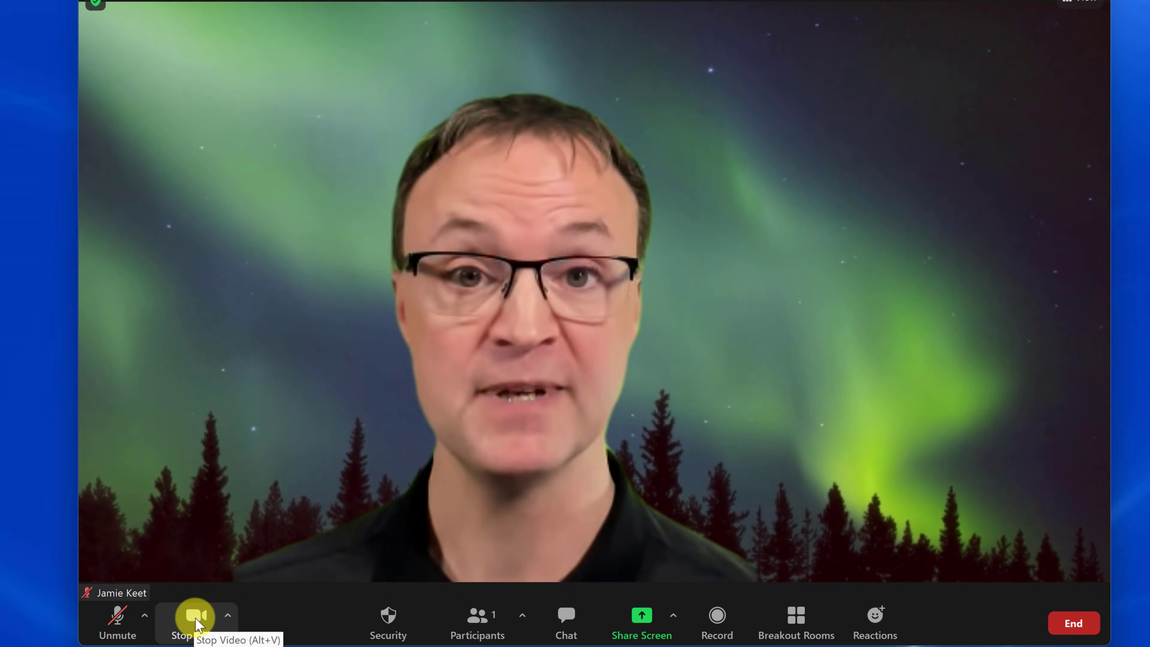
Stop the video and start it again, and look over the camera and video options
click(251, 624)
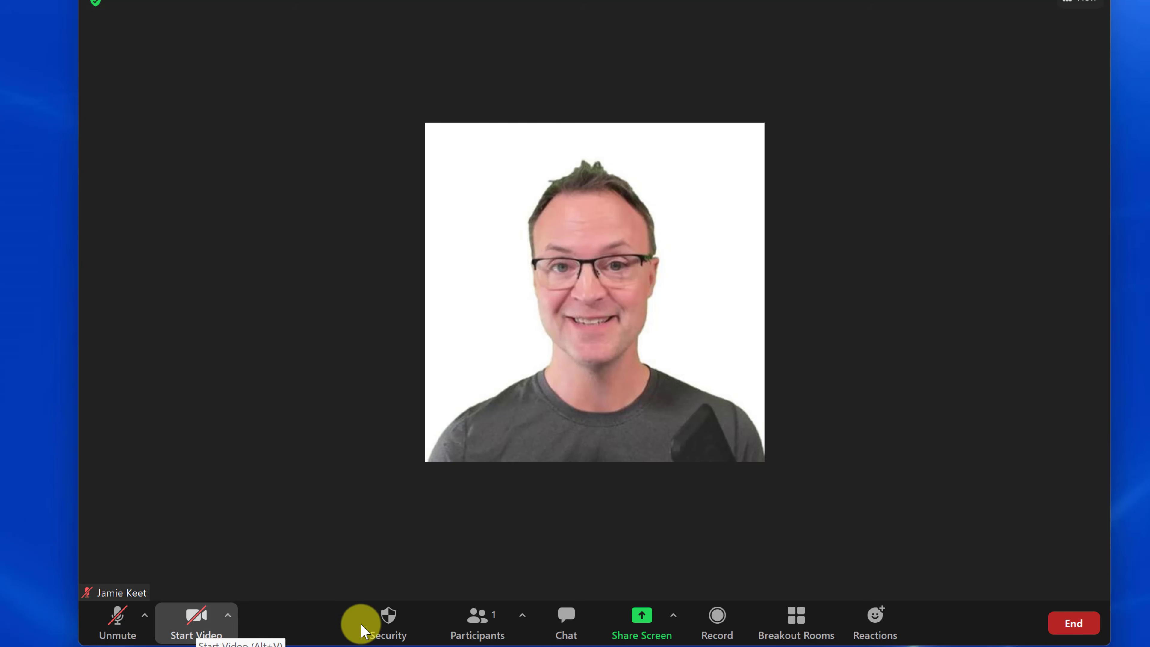
click(179, 623)
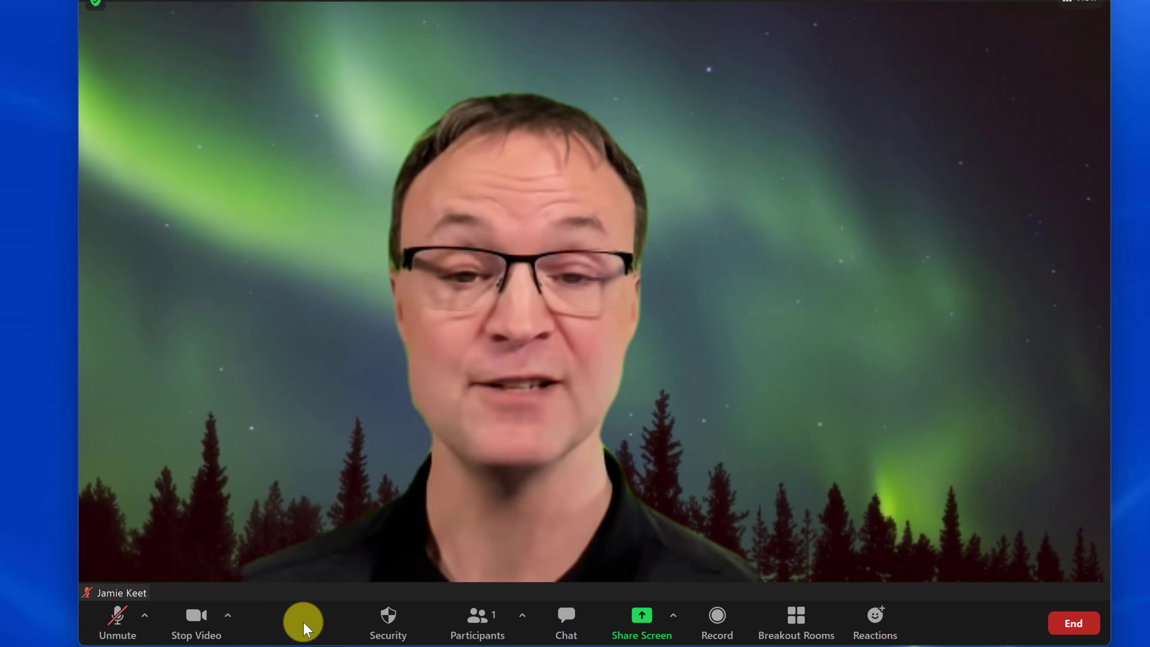
click(228, 617)
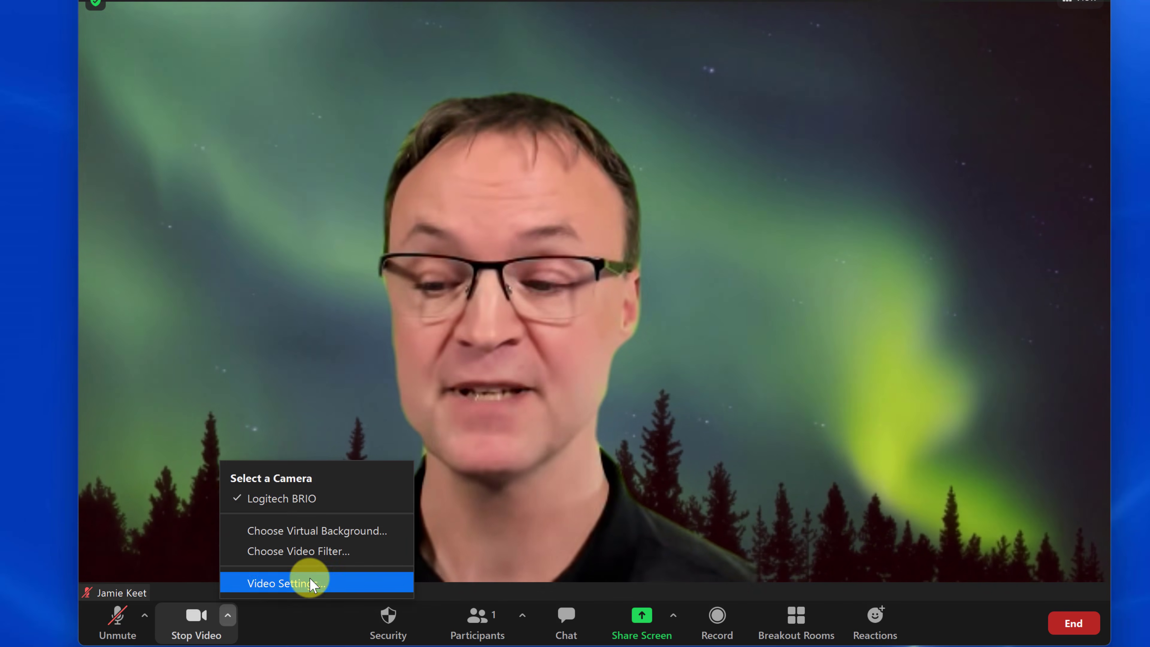
click(298, 625)
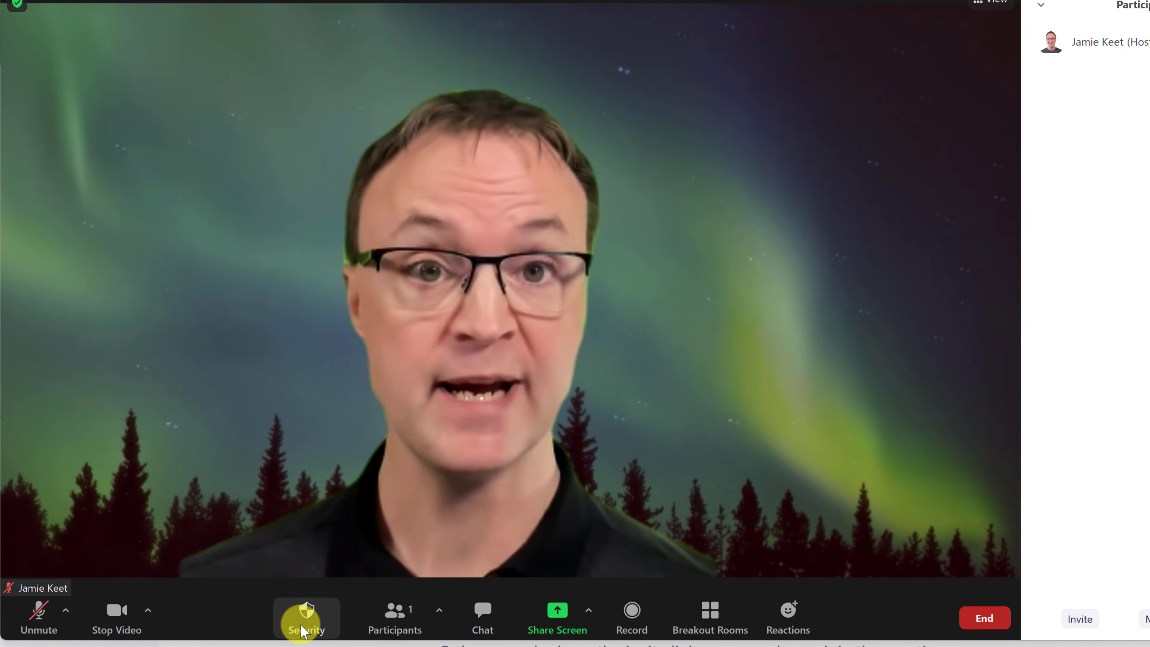
Turn off screen sharing for participants in the security options, allow it again, and look over the meeting lock and waiting room options
click(301, 627)
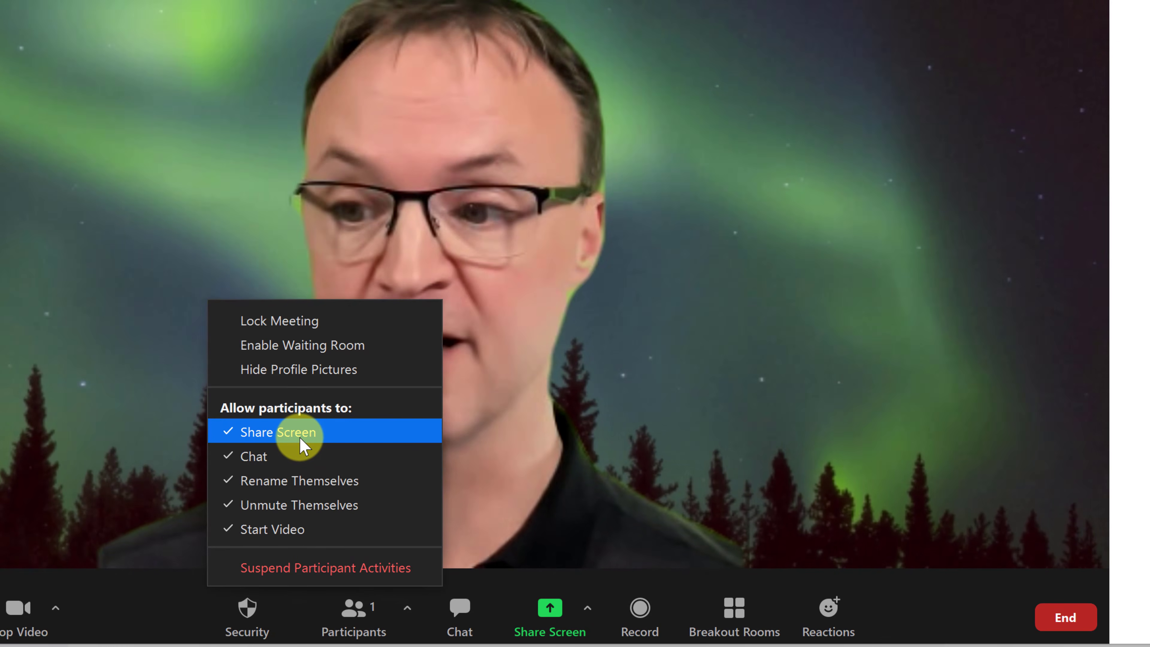
click(301, 443)
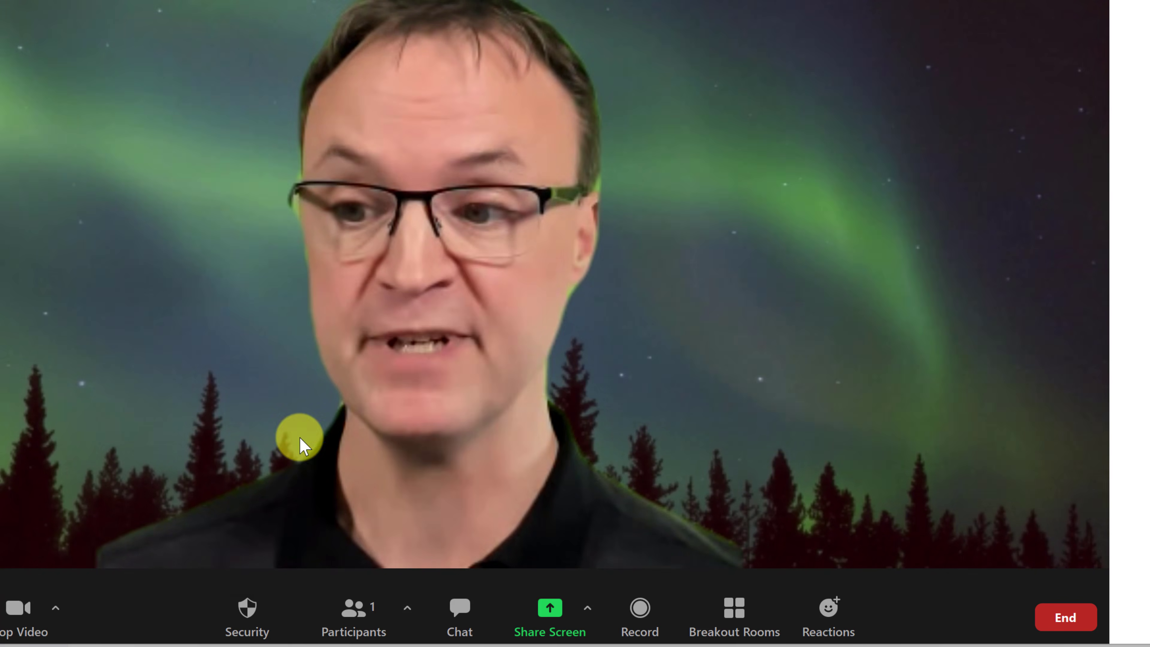
click(249, 608)
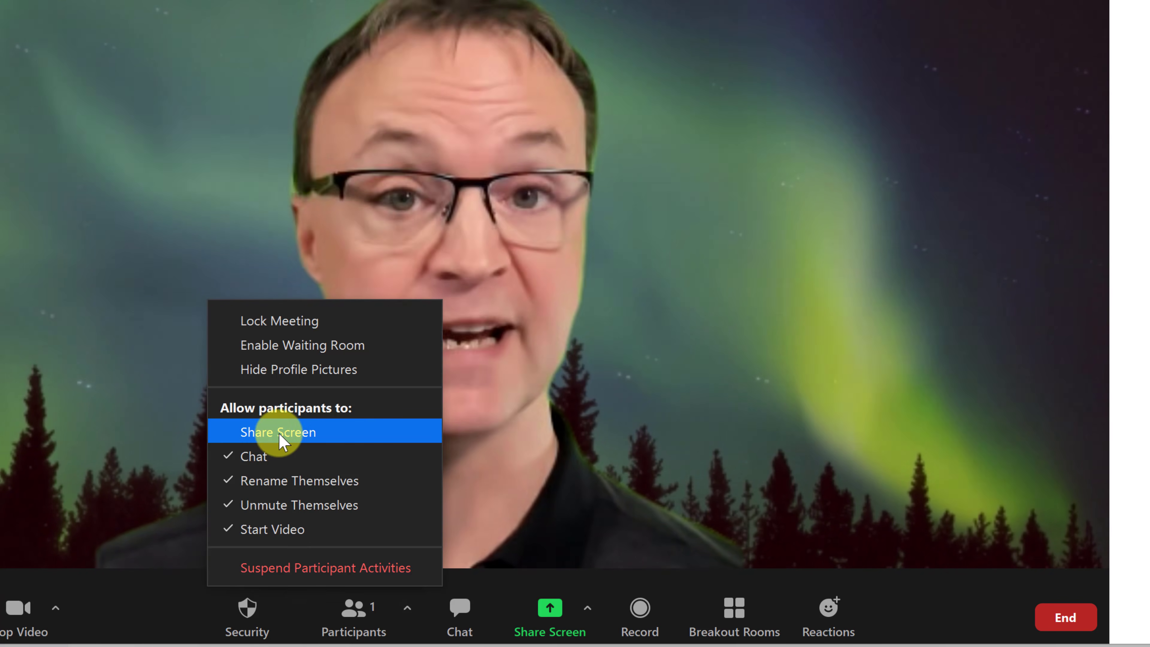
click(279, 434)
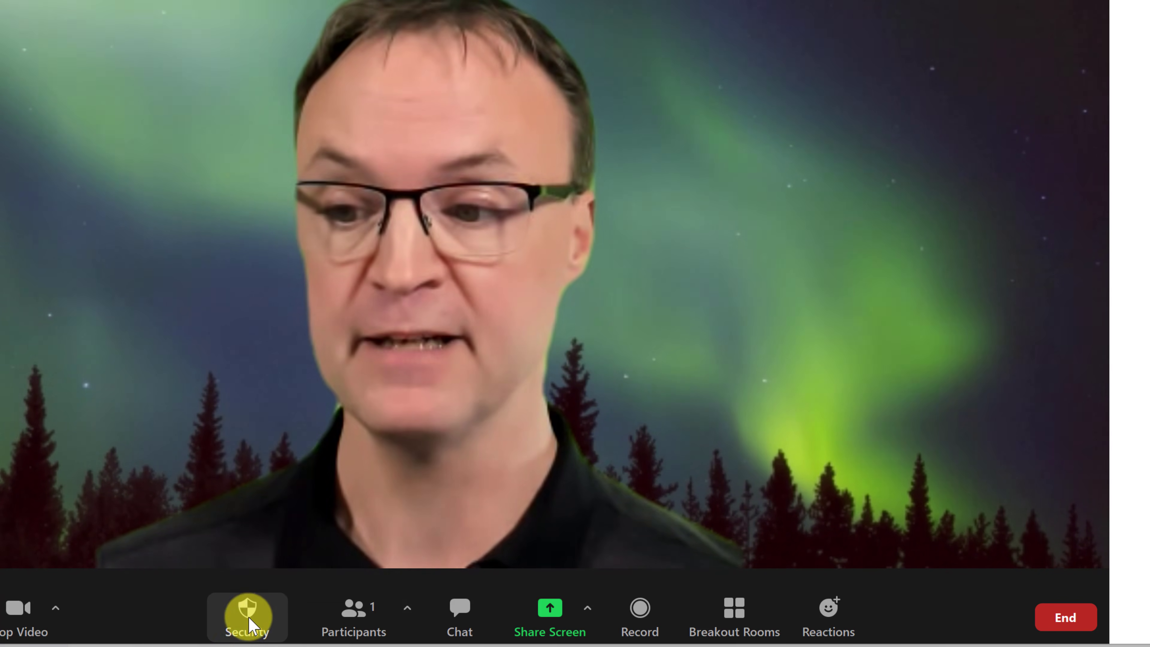
click(248, 612)
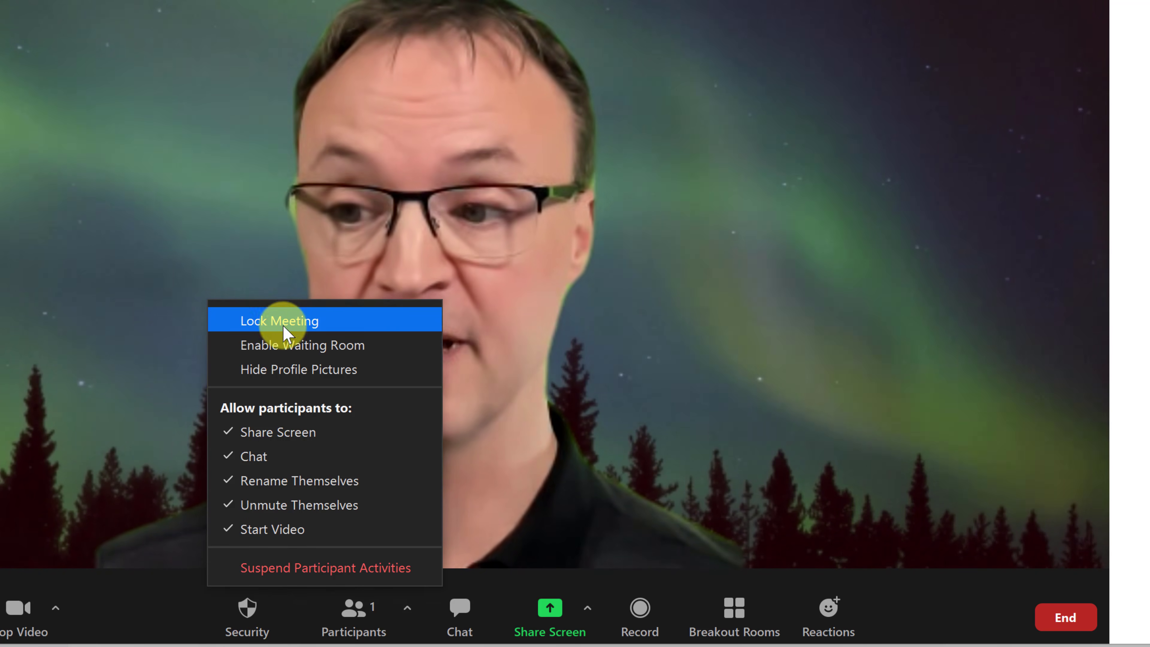
click(171, 594)
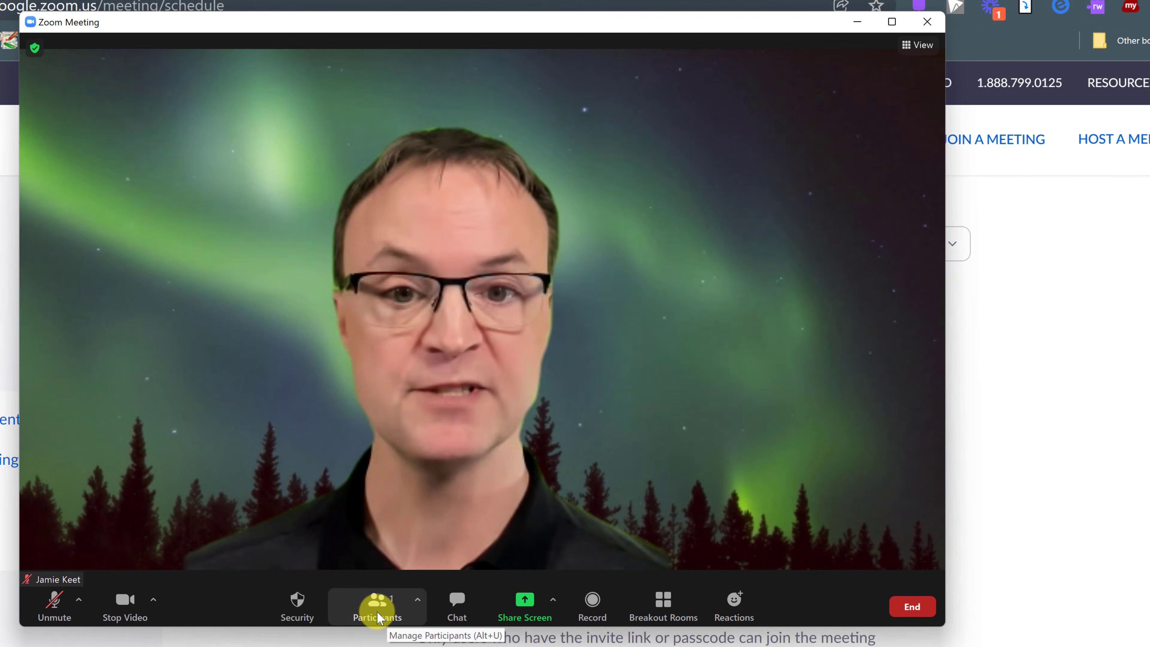
Show the meeting's participants list, and on the Zoom website save the scheduled meeting Example for 01/15/2022 at 5:00 PM
click(368, 620)
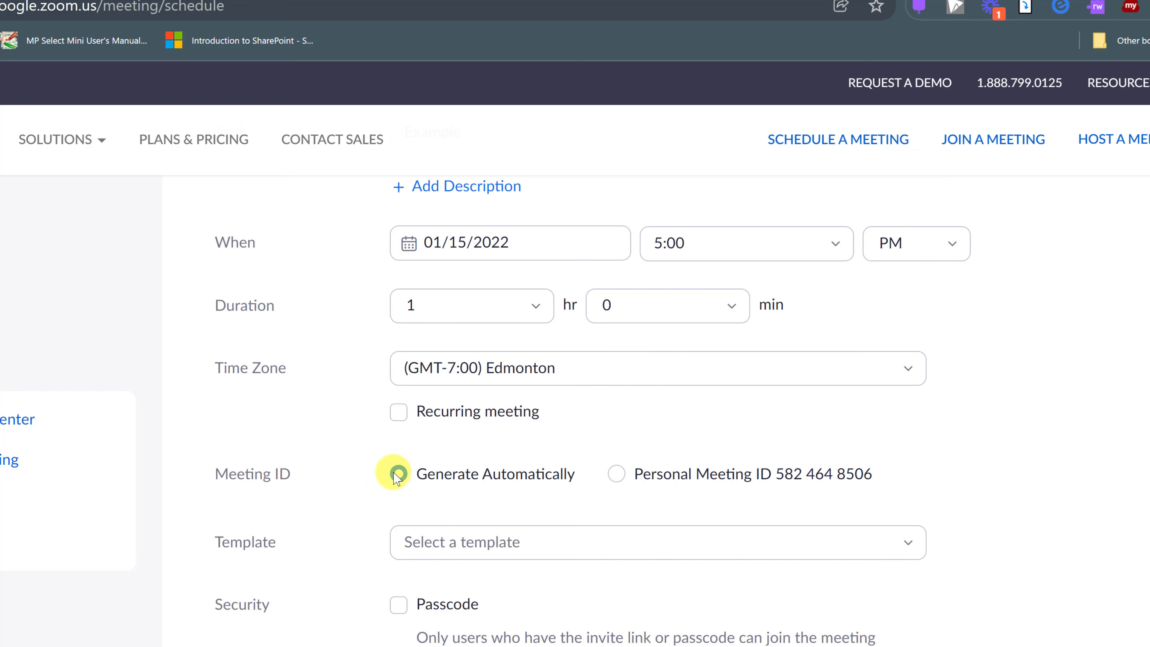
scroll(394, 474, up, 5)
scroll(385, 478, down, 5)
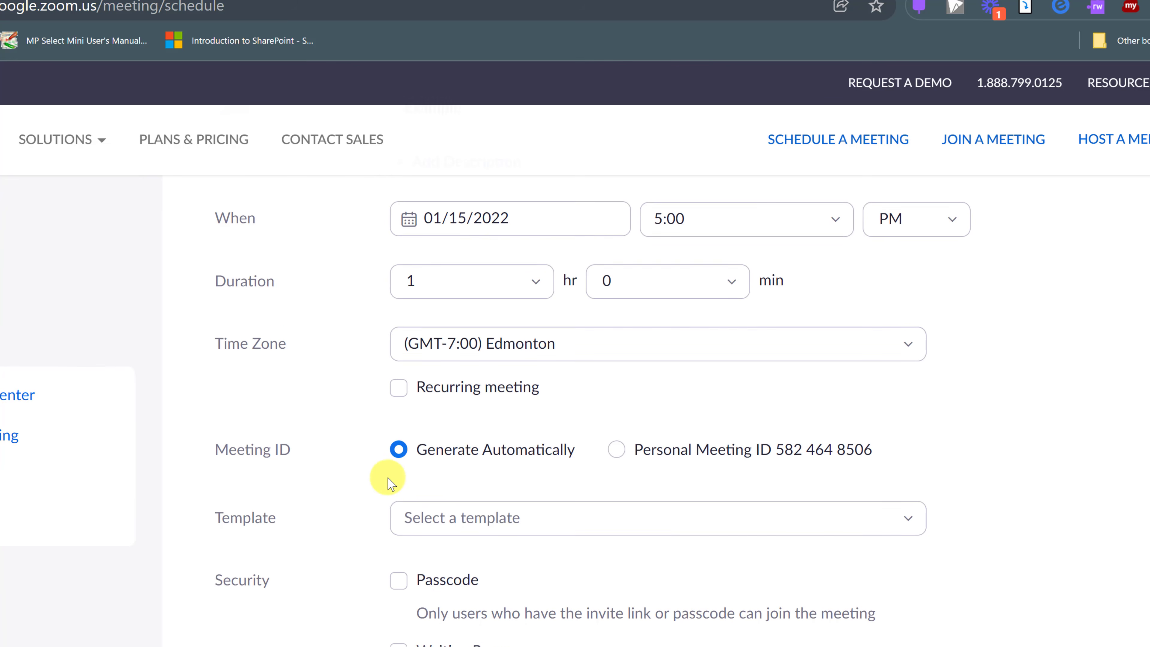
scroll(379, 303, up, 5)
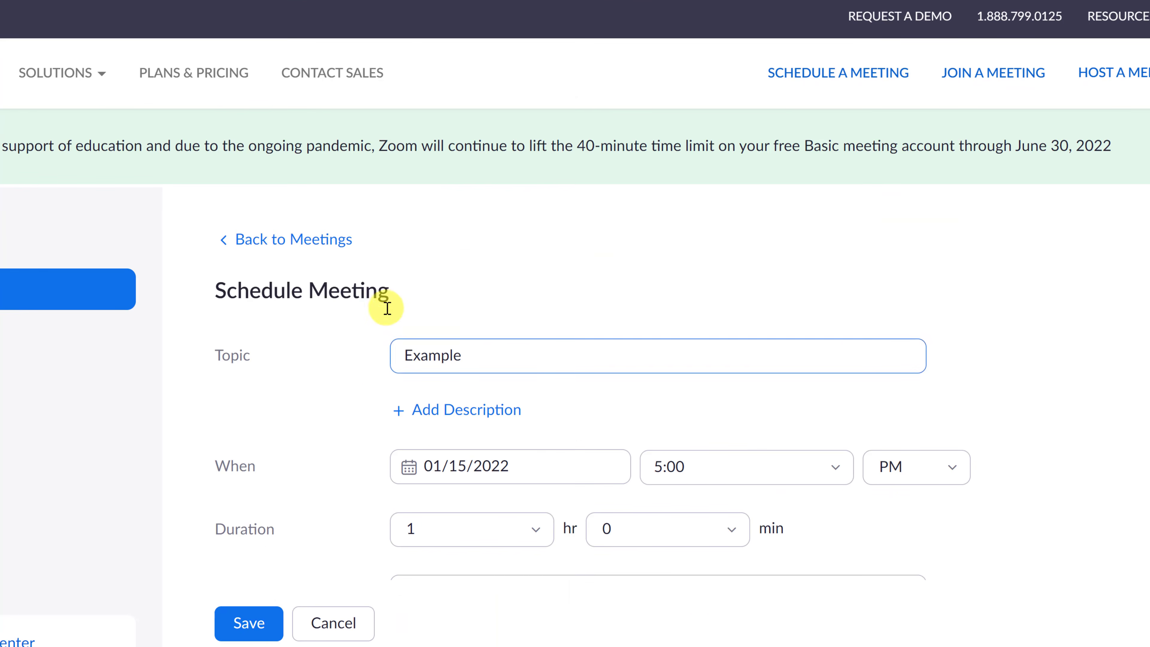
scroll(352, 403, down, 5)
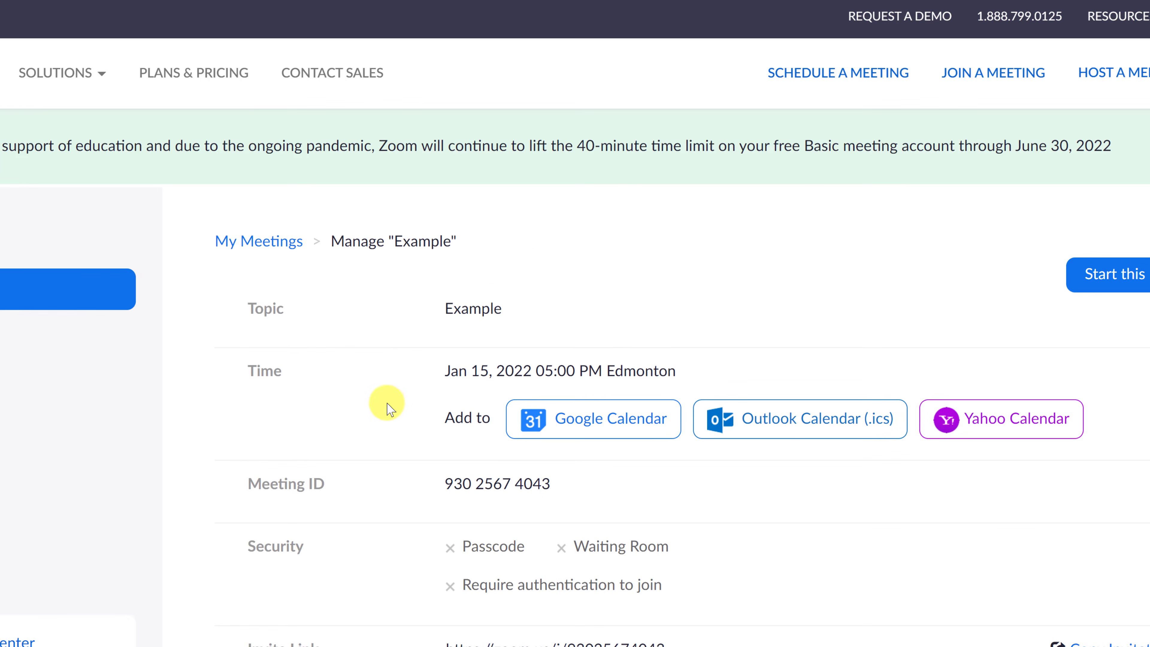
Examine the saved Example meeting's details, including the calendar options, security settings, invite link and copy invitation option
scroll(525, 347, down, 5)
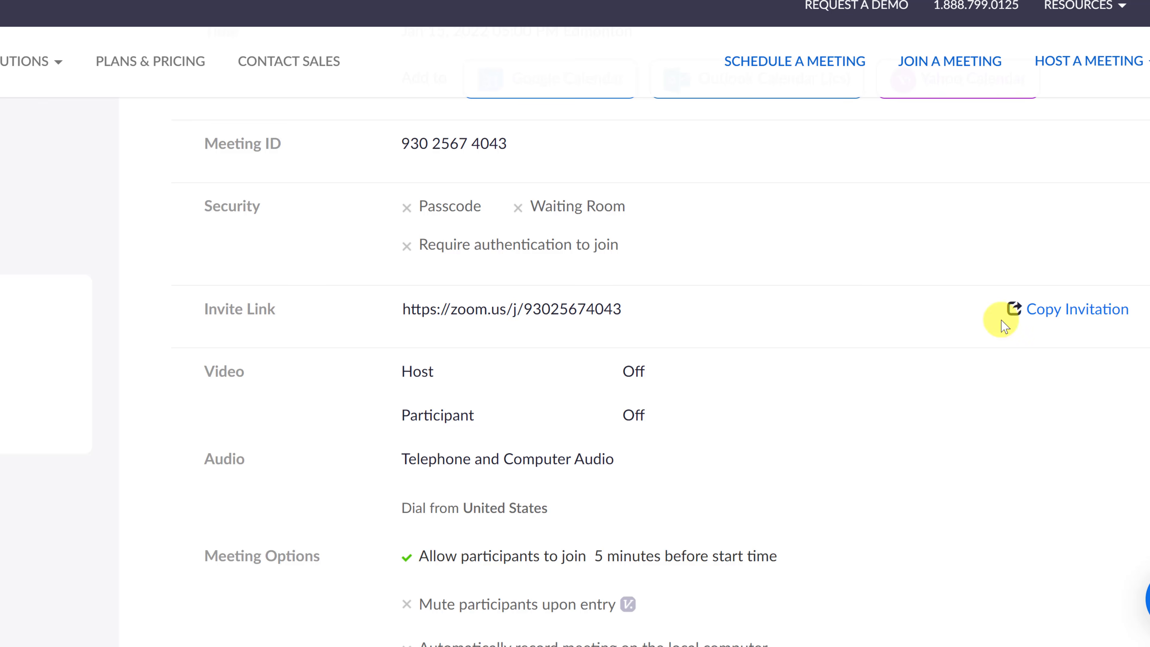
scroll(635, 386, up, 5)
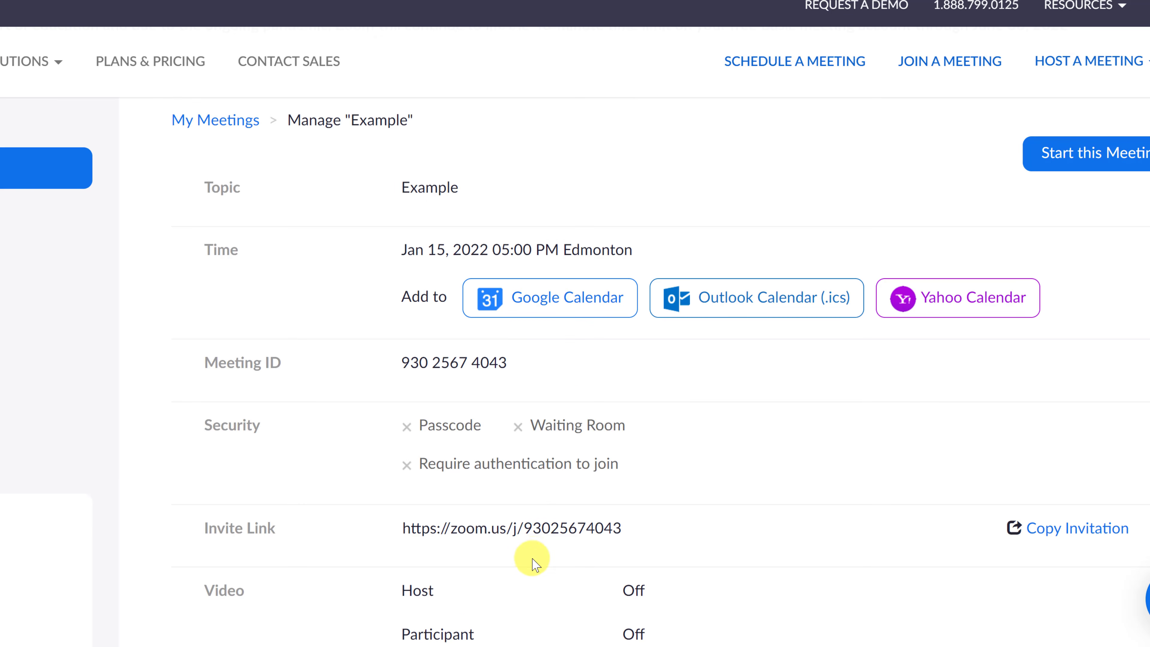
scroll(529, 555, down, 3)
scroll(597, 449, up, 3)
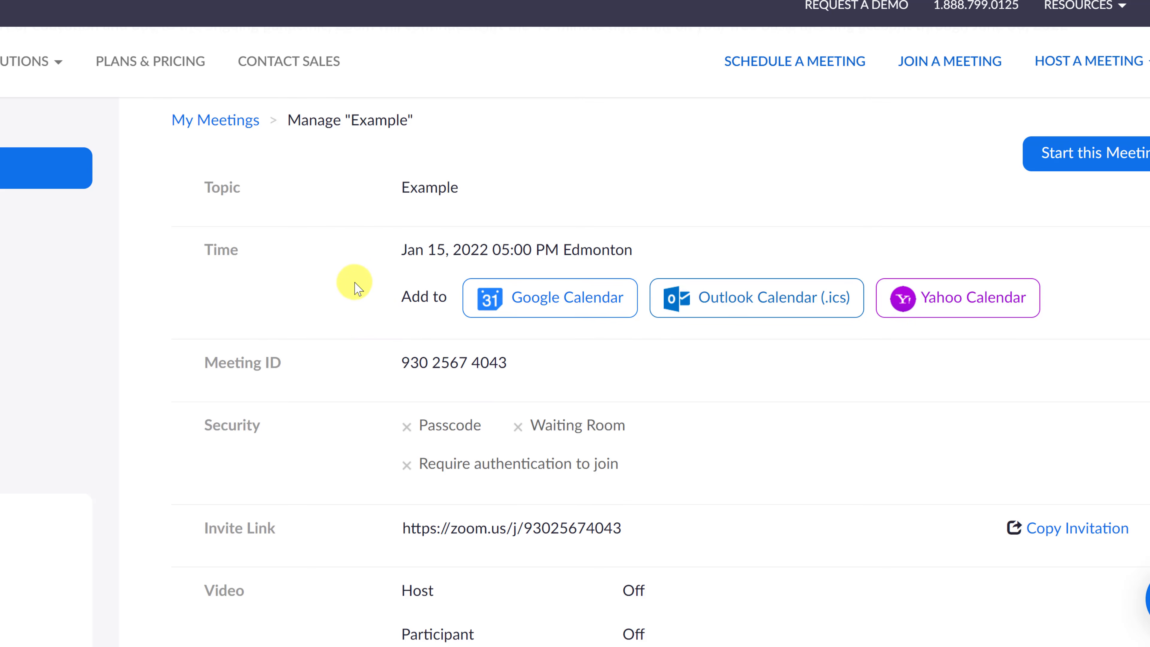
scroll(352, 290, down, 5)
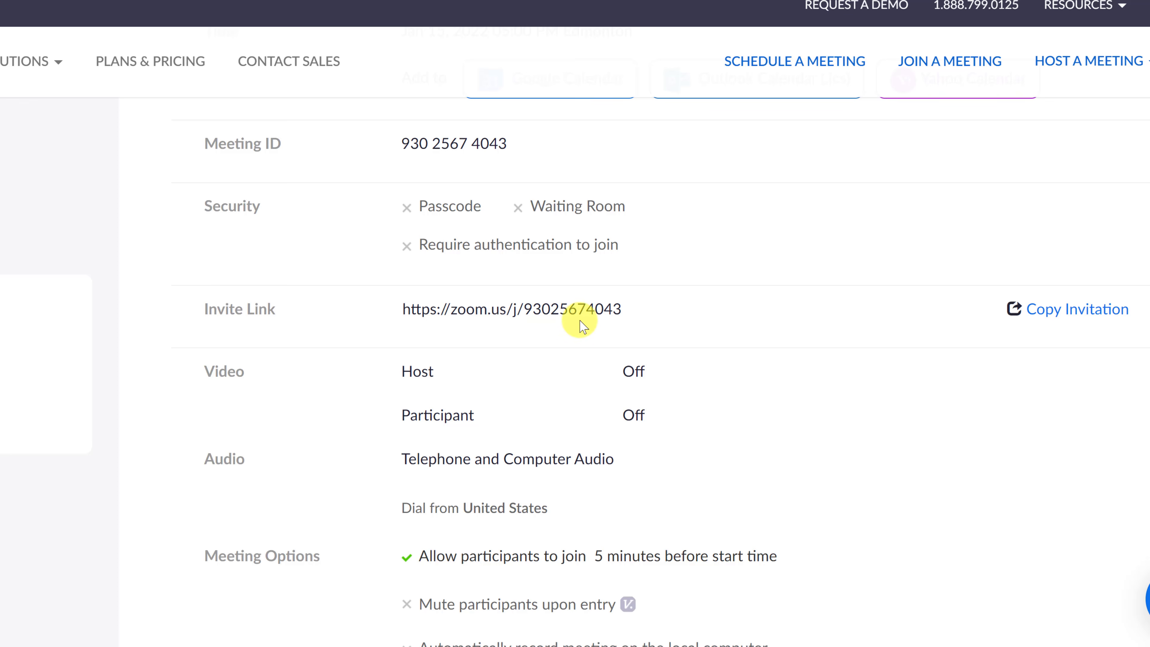
Return to the running Zoom meeting, view the contact and email invitation options, and copy the invite link
mouse_move(687, 646)
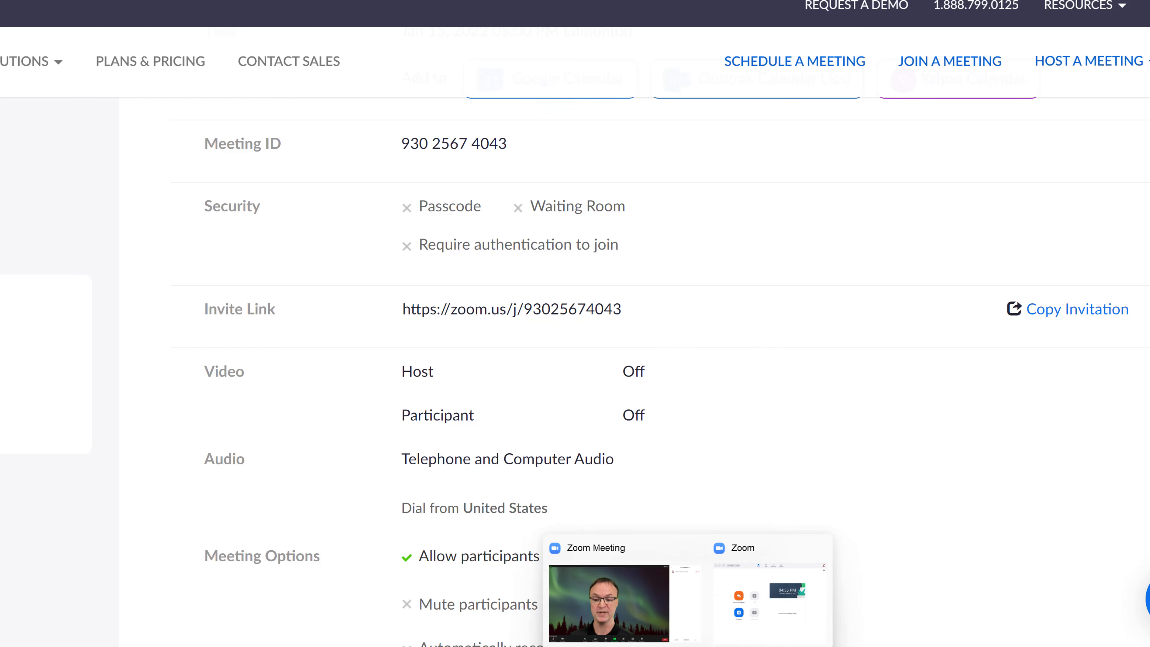
click(630, 627)
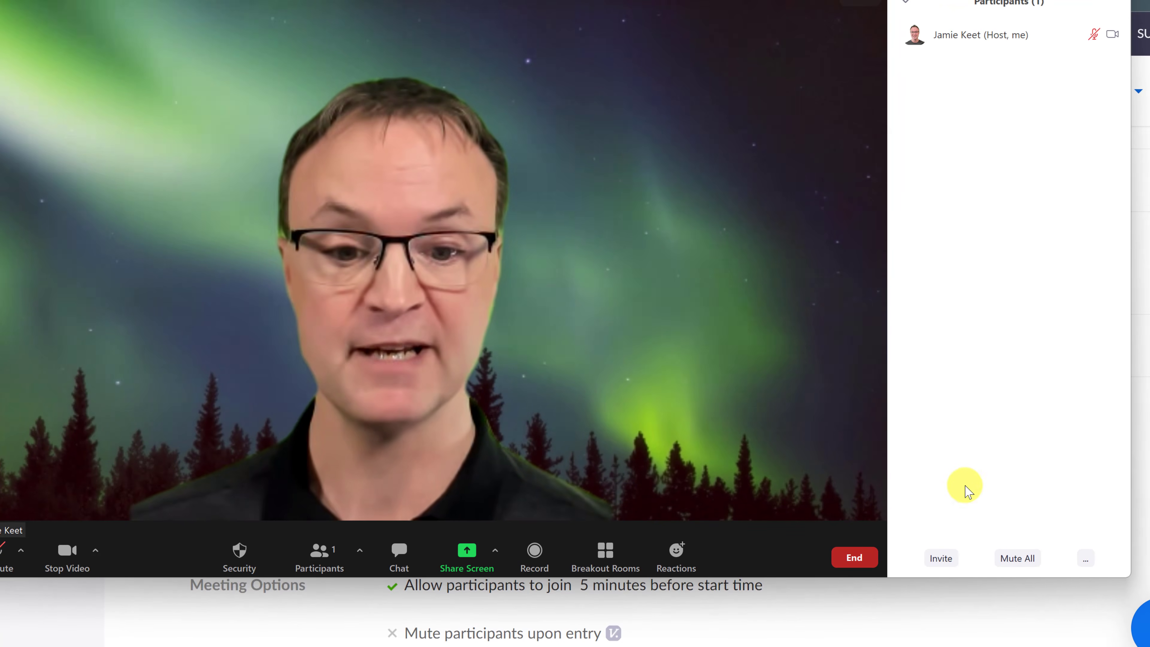
click(941, 560)
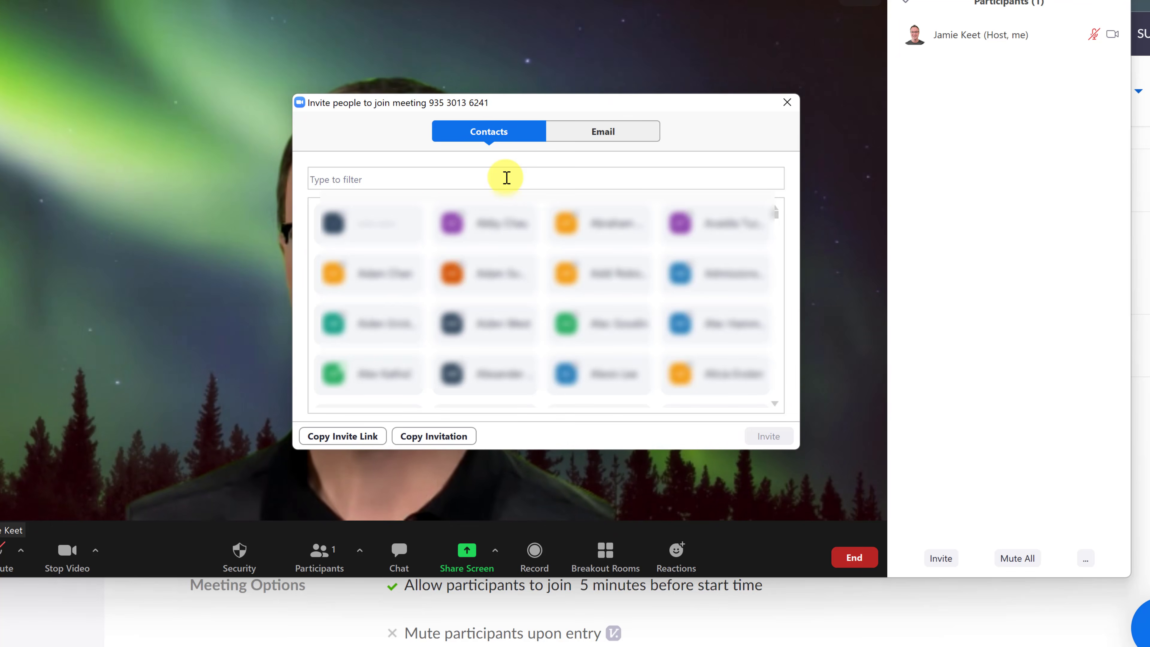
click(598, 133)
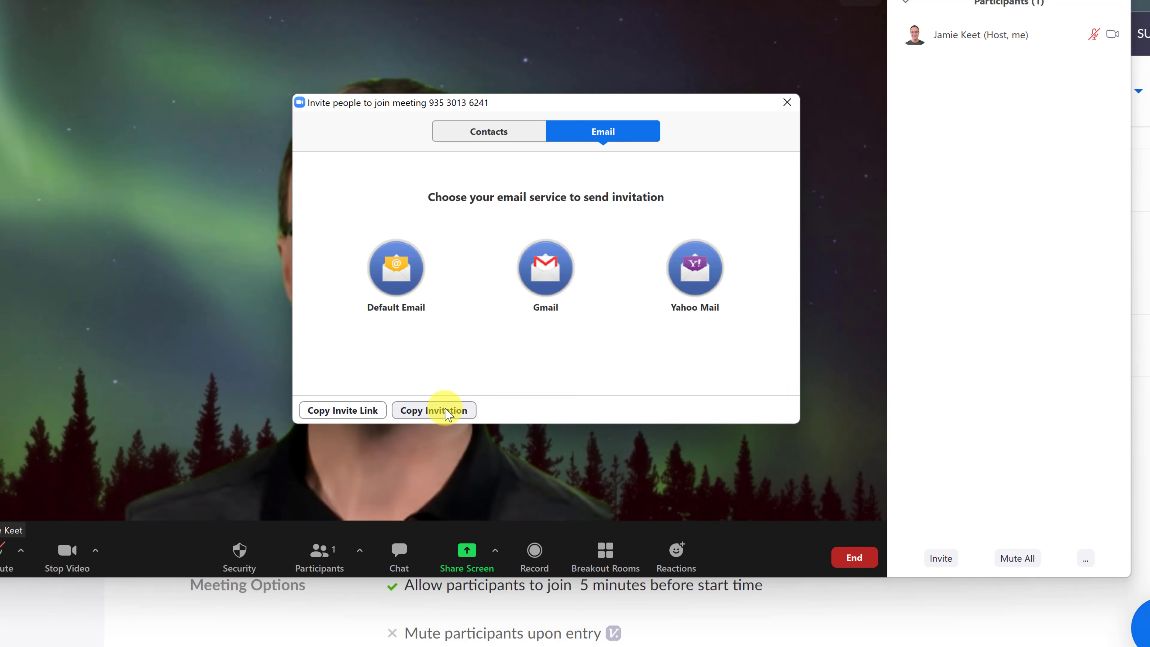
click(361, 411)
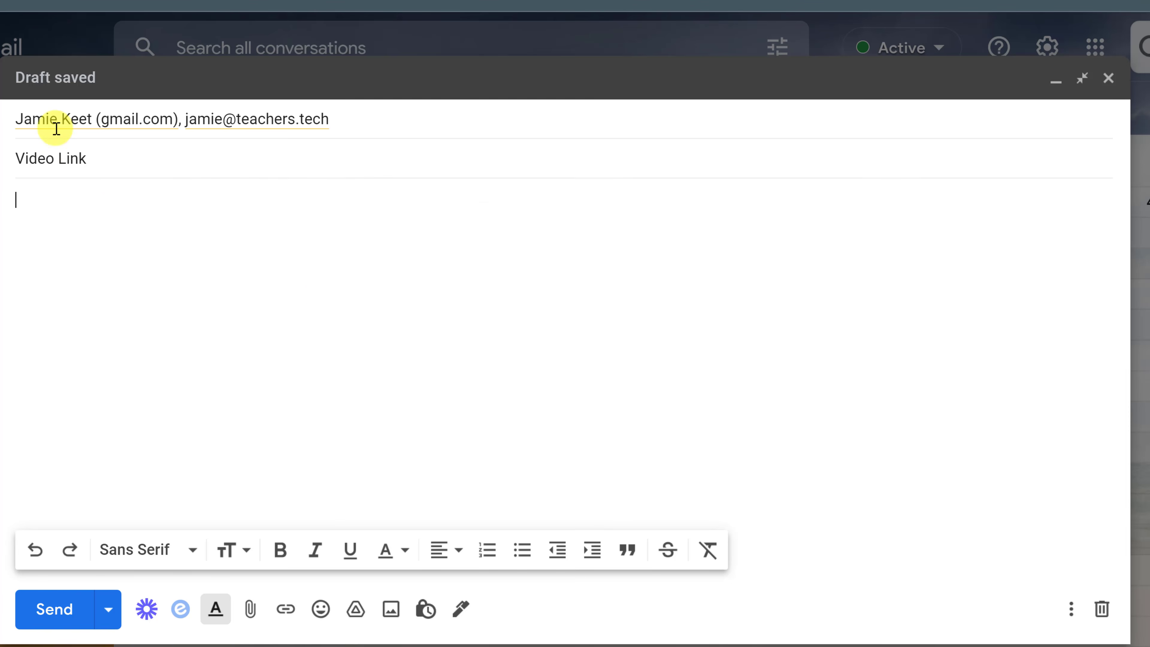
Mute the participants puupy and thingy from their video tiles
mouse_move(268, 129)
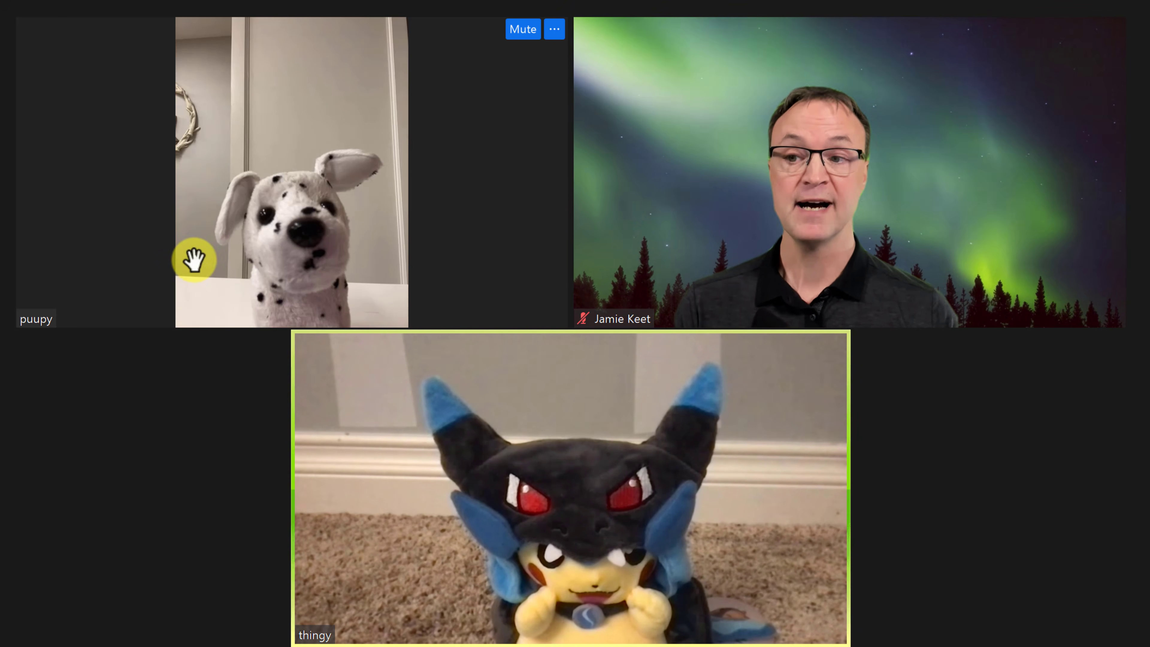
click(521, 30)
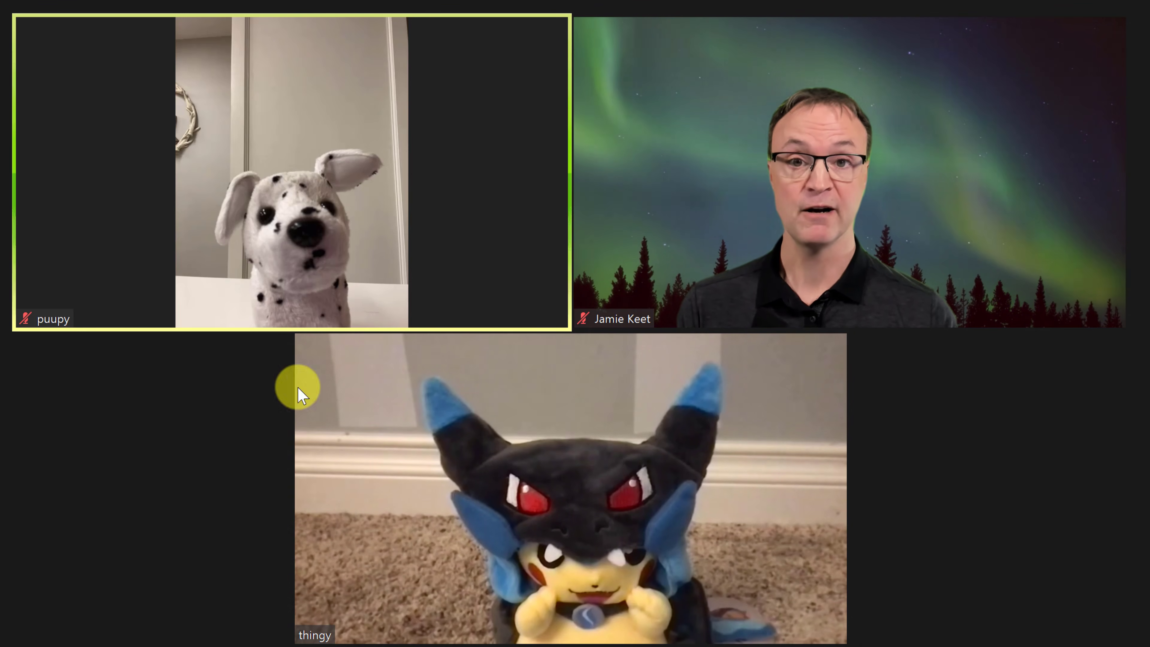
click(798, 345)
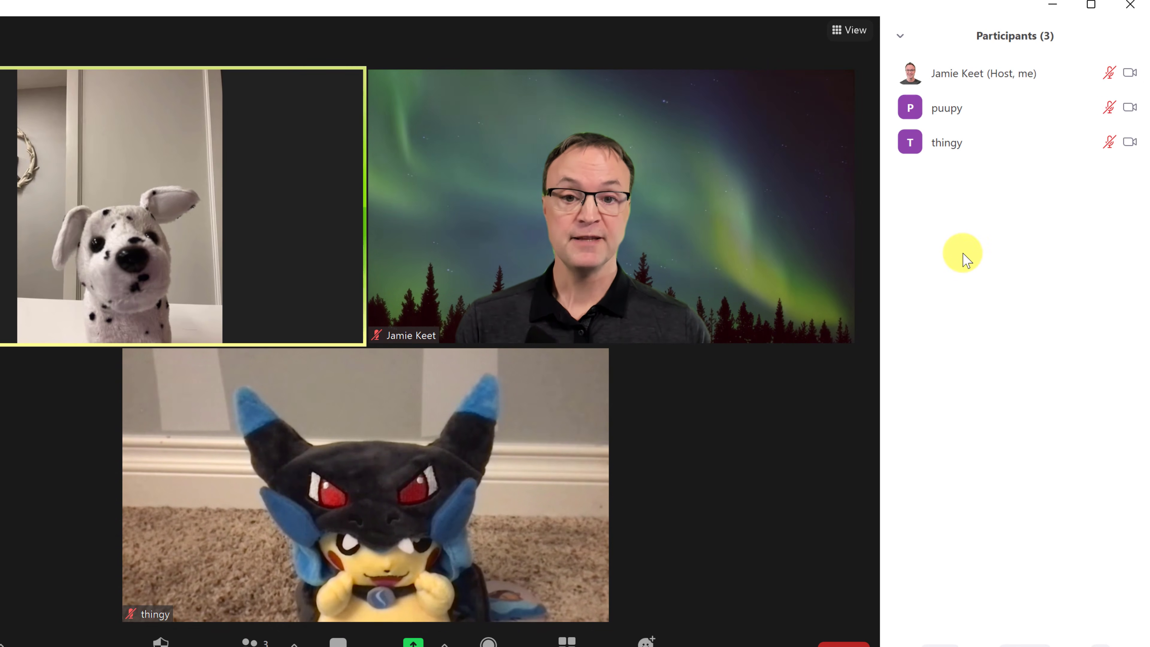
Look over the participant controls for puupy in the participants list and pin puupy's video
mouse_move(950, 108)
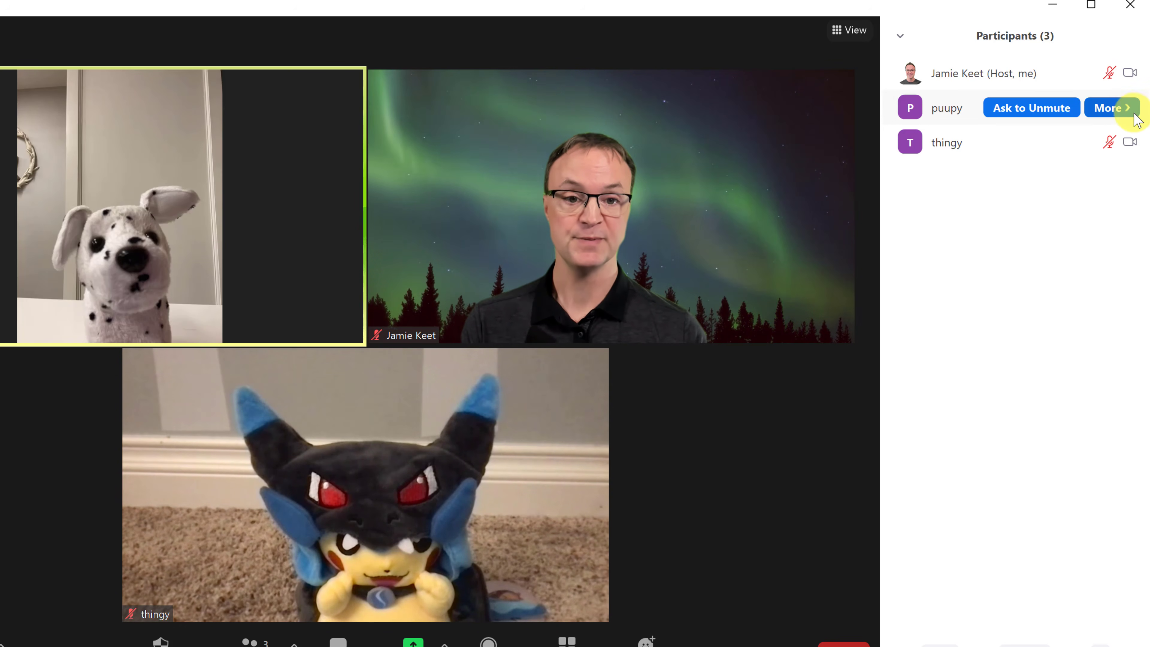
mouse_move(1136, 146)
mouse_move(1122, 108)
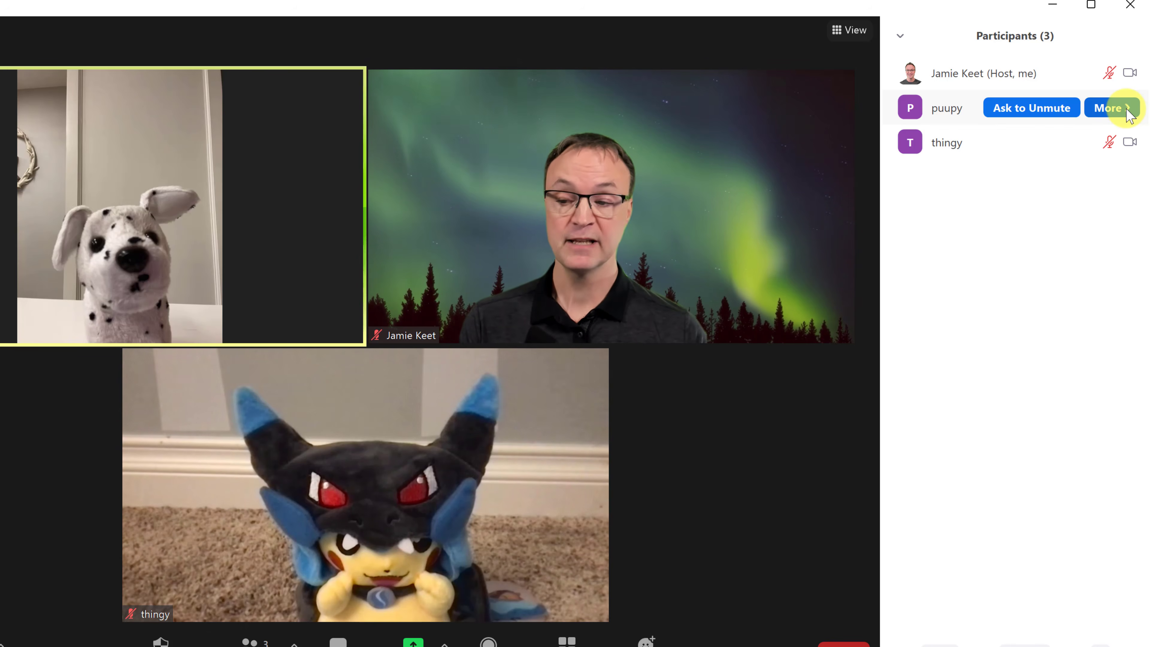
click(1115, 113)
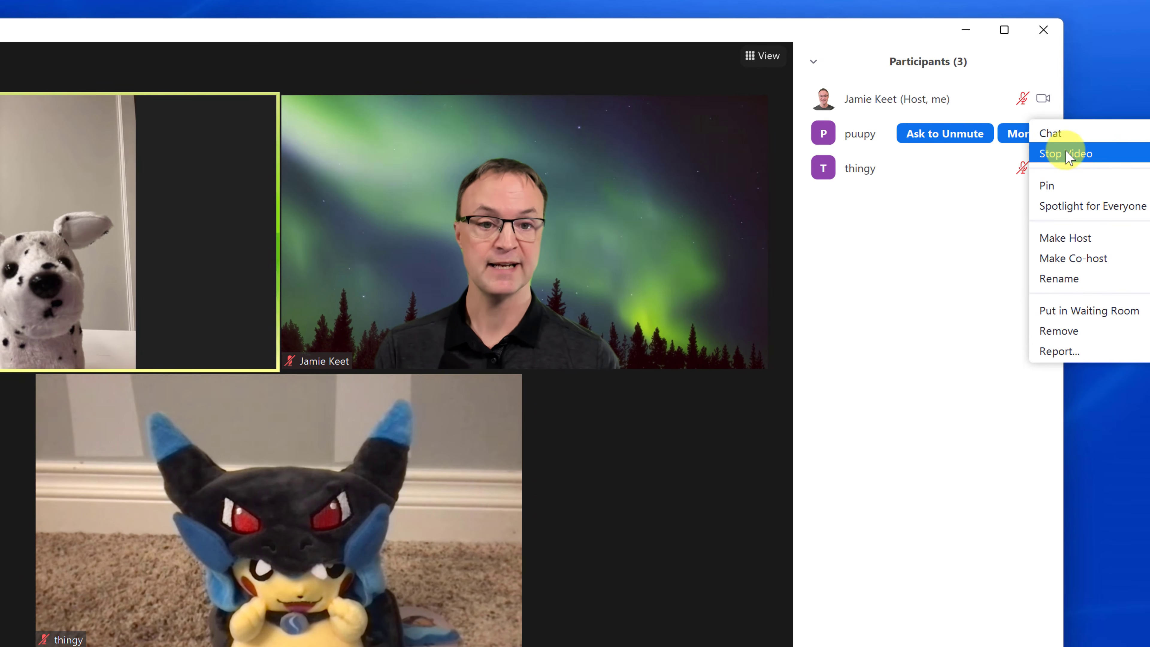
click(1059, 185)
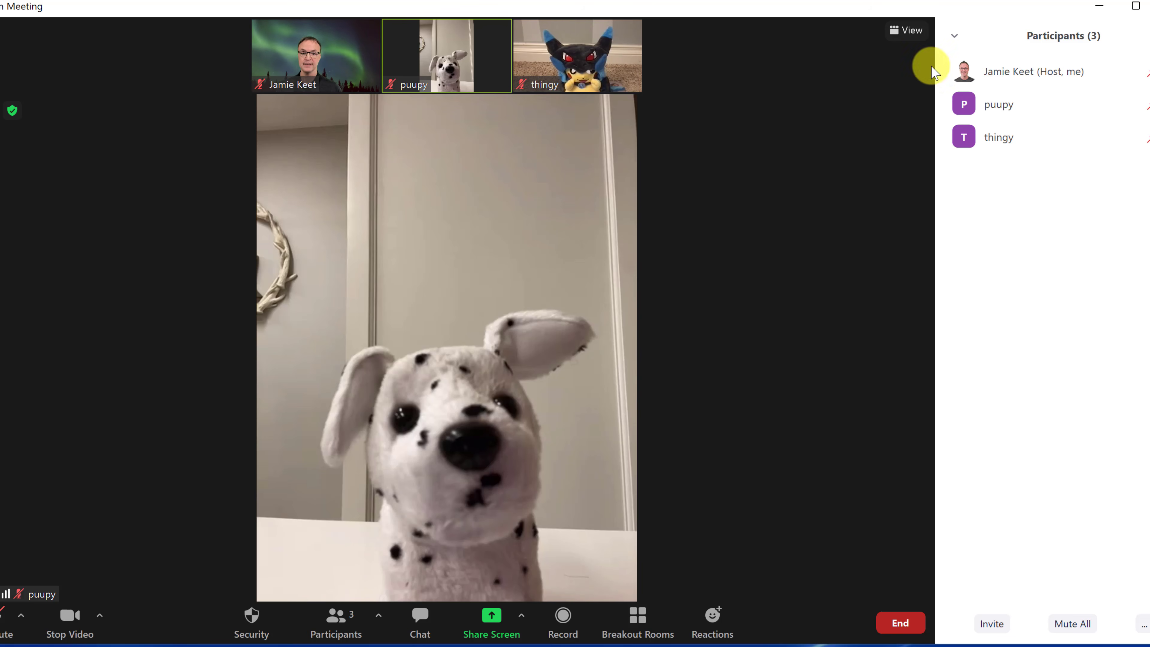
Record the meeting and stop the recording
mouse_move(1057, 84)
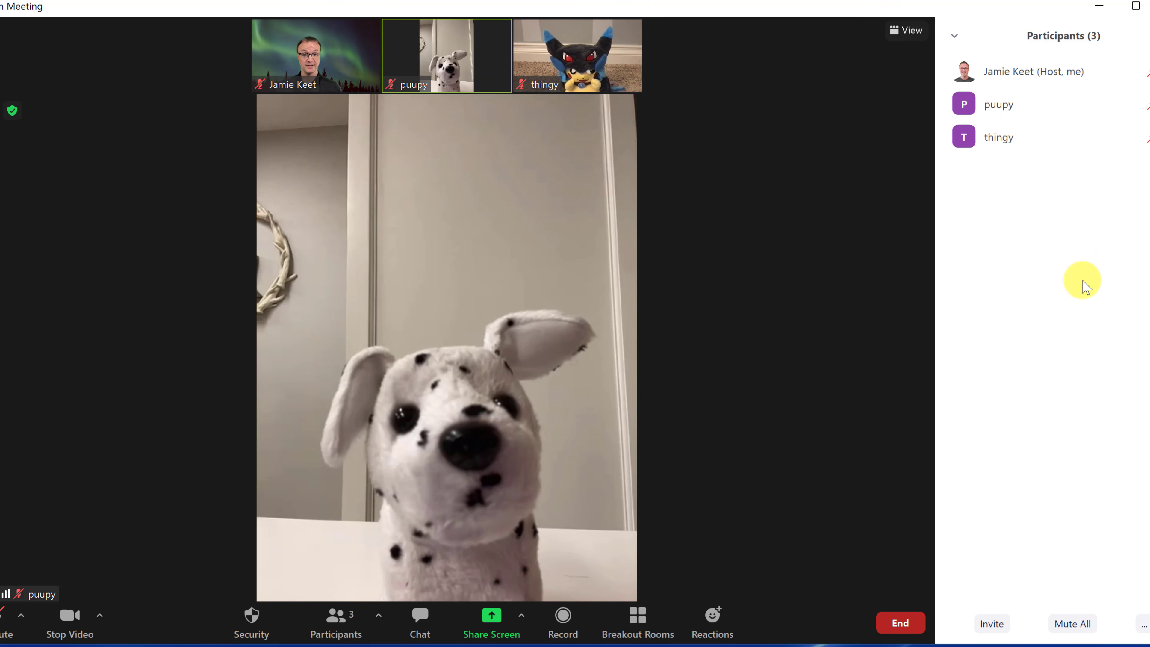
click(562, 618)
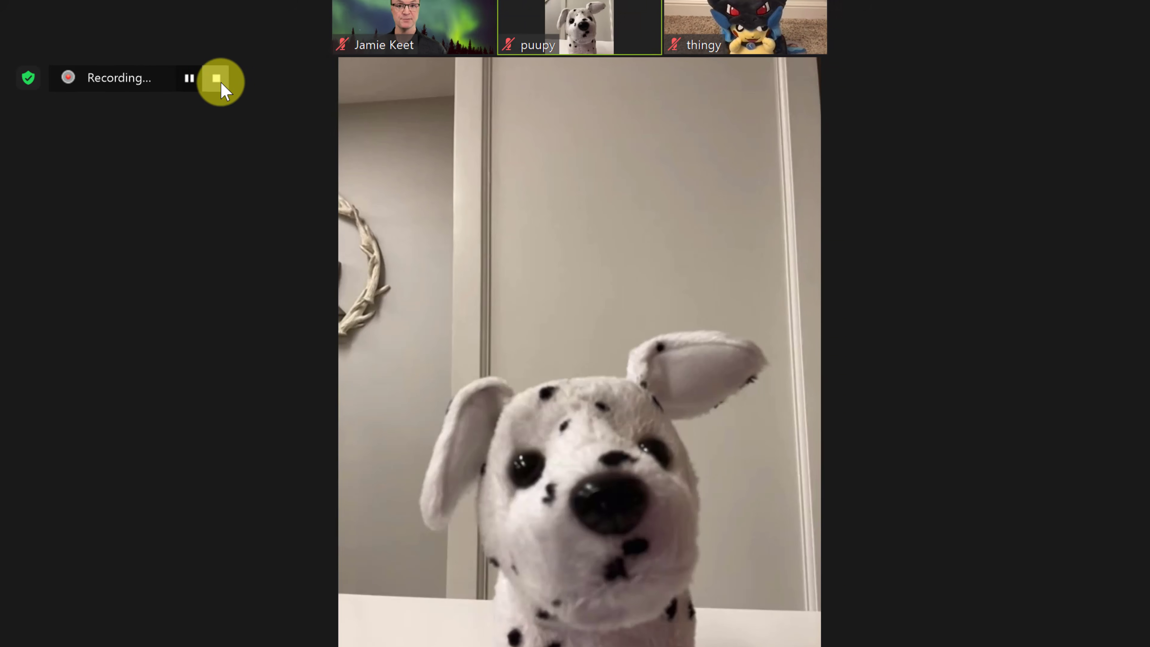
click(250, 72)
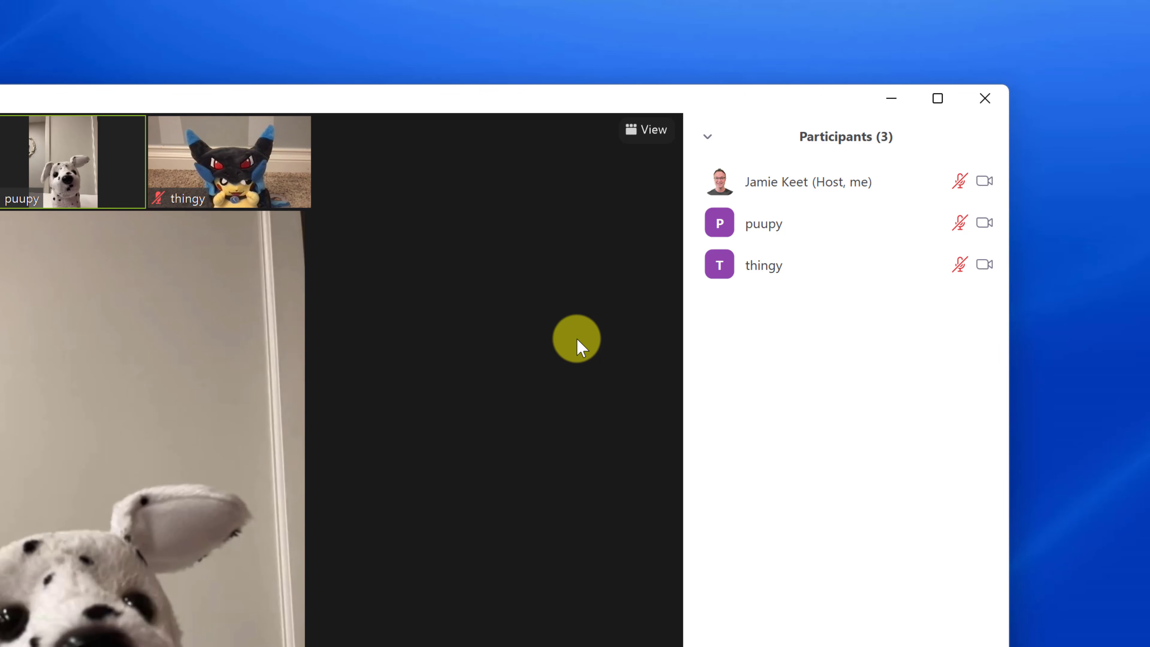
Change the meeting layout to gallery view, display it full screen and exit full screen again
click(641, 128)
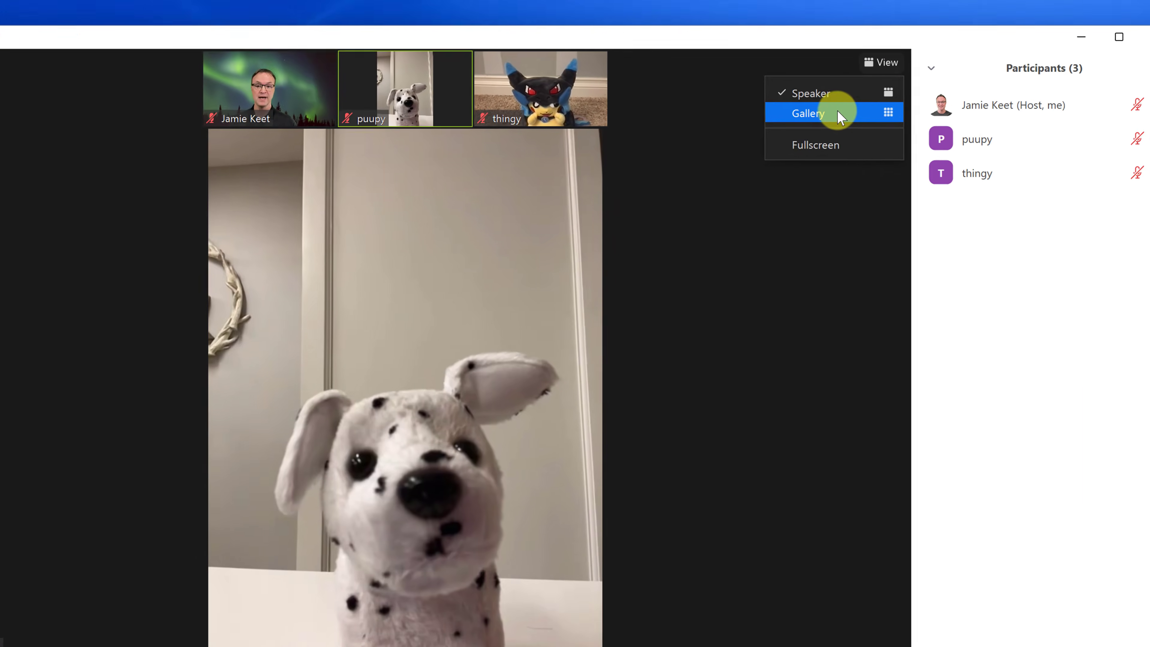
click(593, 190)
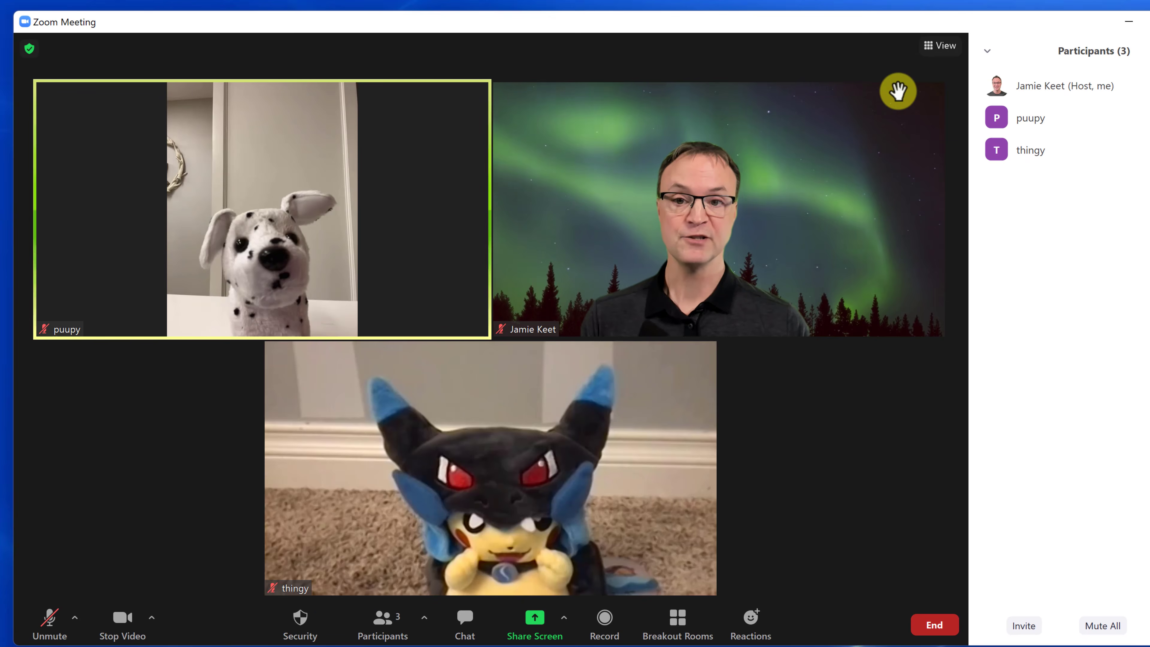
click(927, 41)
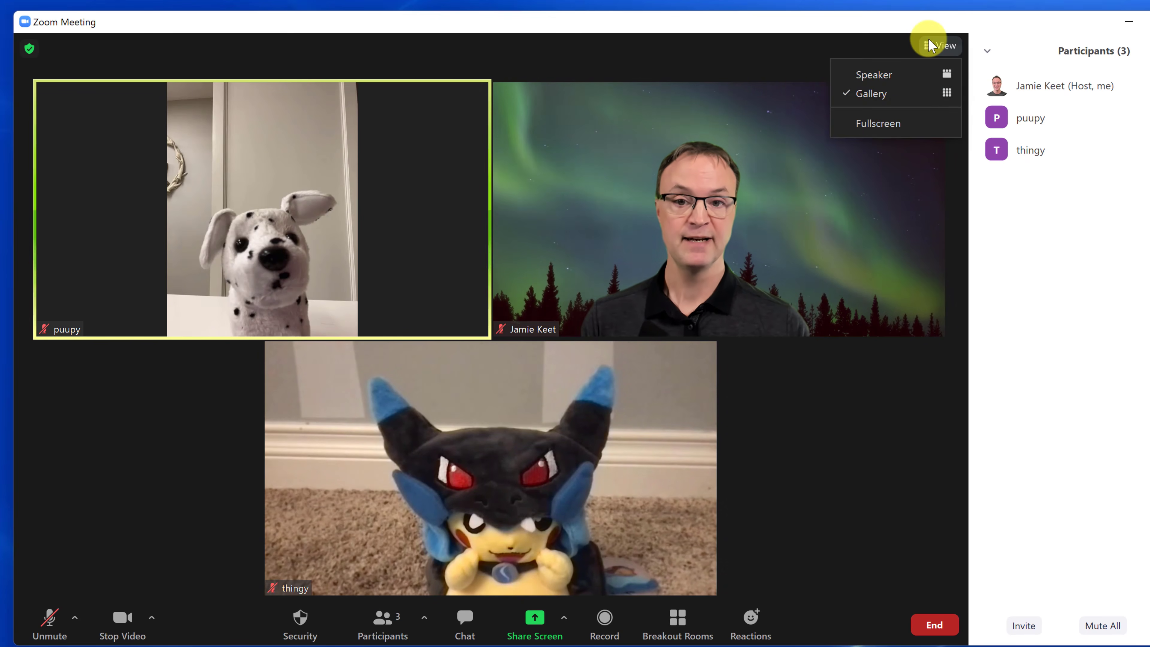
click(910, 123)
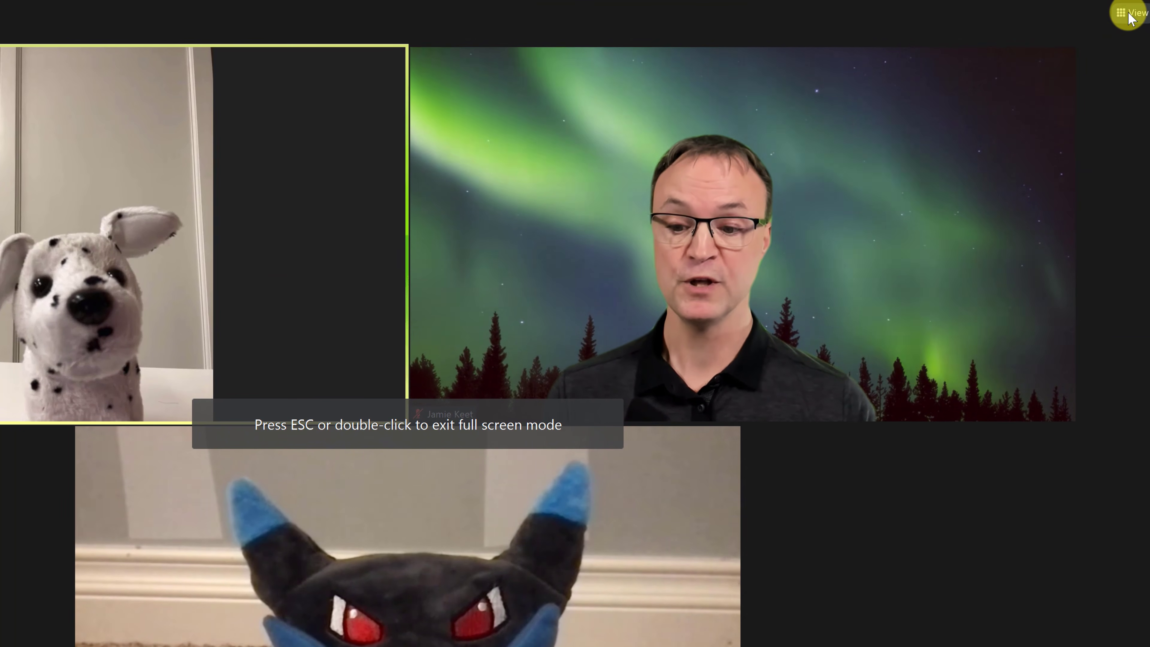
click(1127, 14)
click(1057, 92)
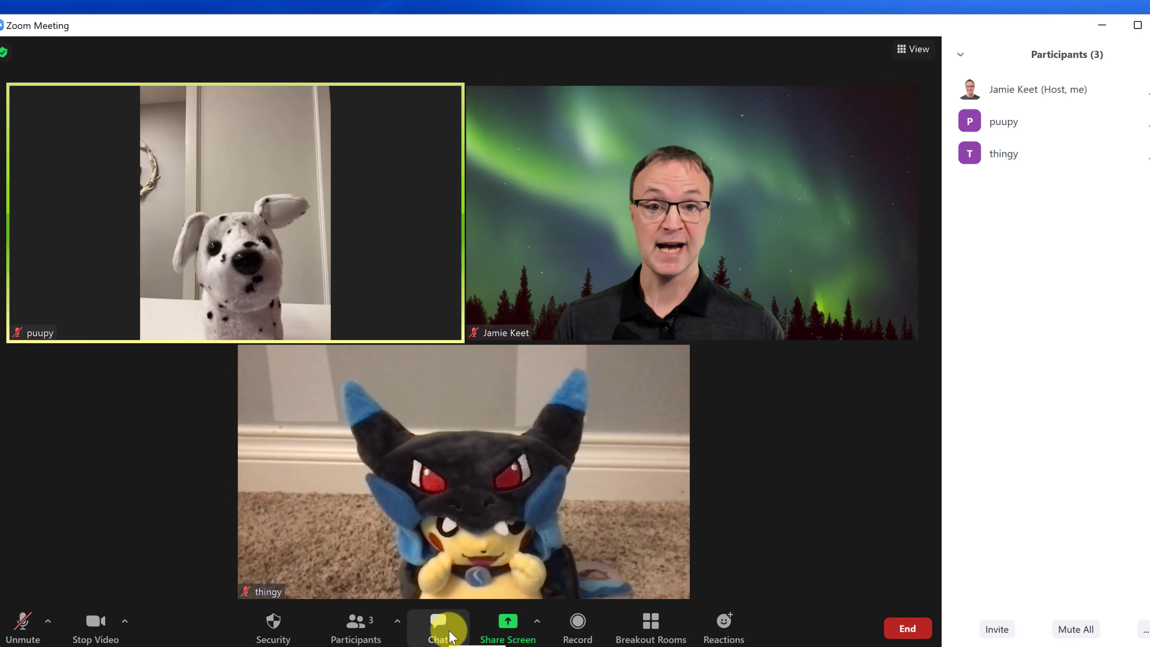
Open the meeting chat and send the message "Hello" to everyone
click(437, 625)
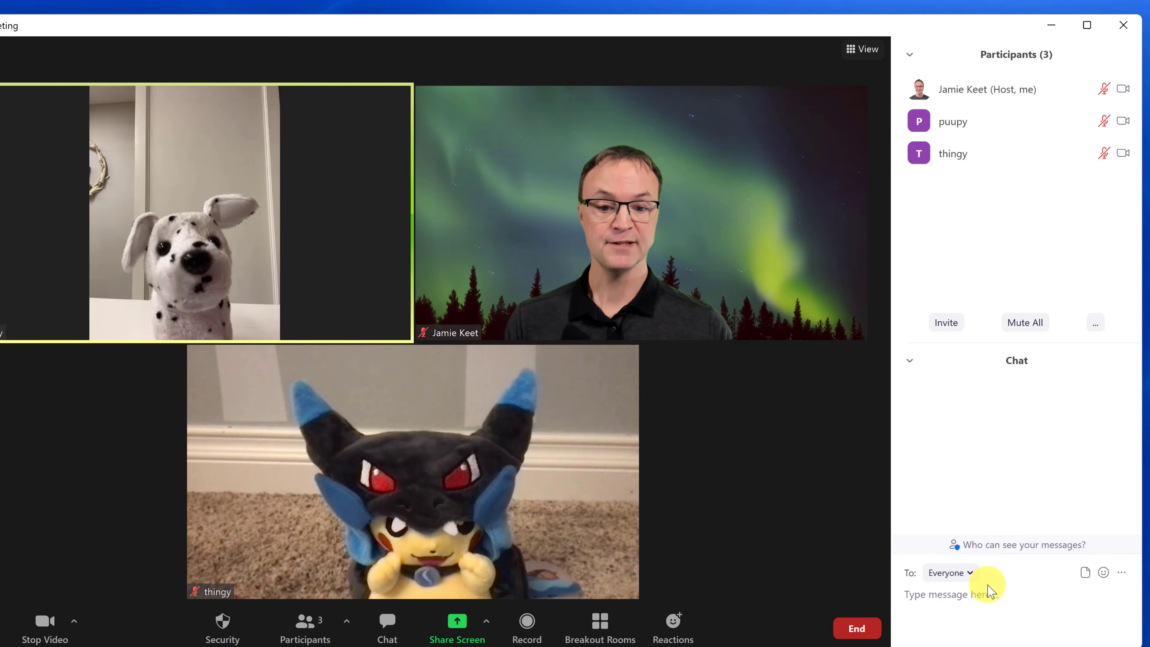
click(993, 601)
text(Hello)
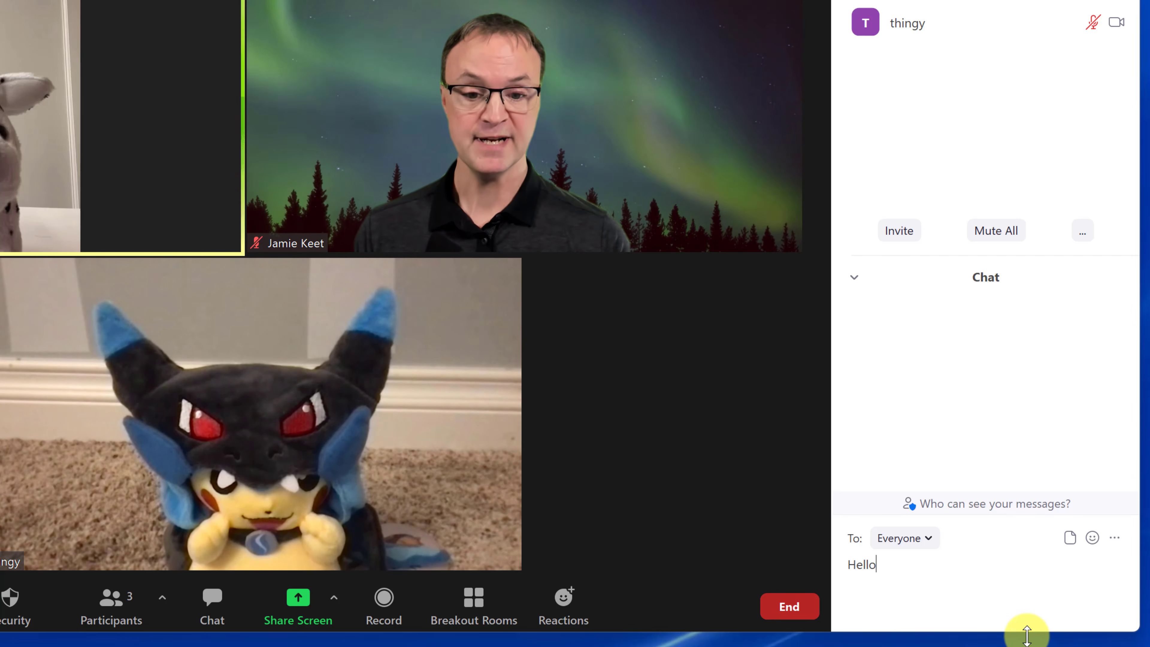
key(Return)
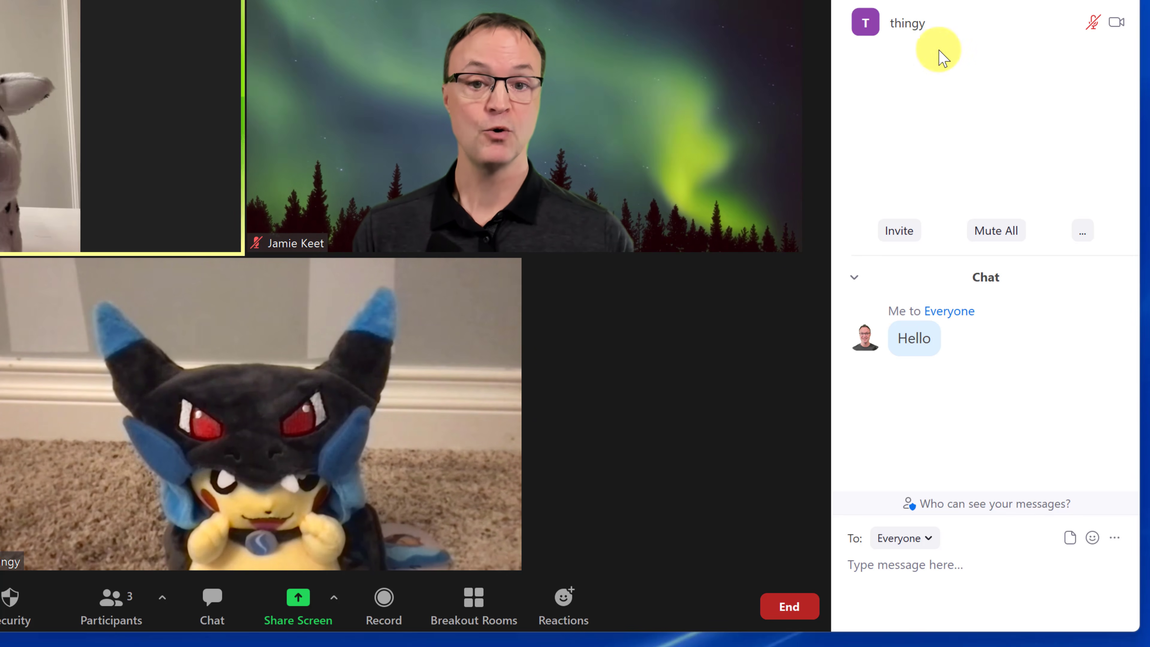
Set the chat recipient to thingy and send the direct message "hi"
click(930, 539)
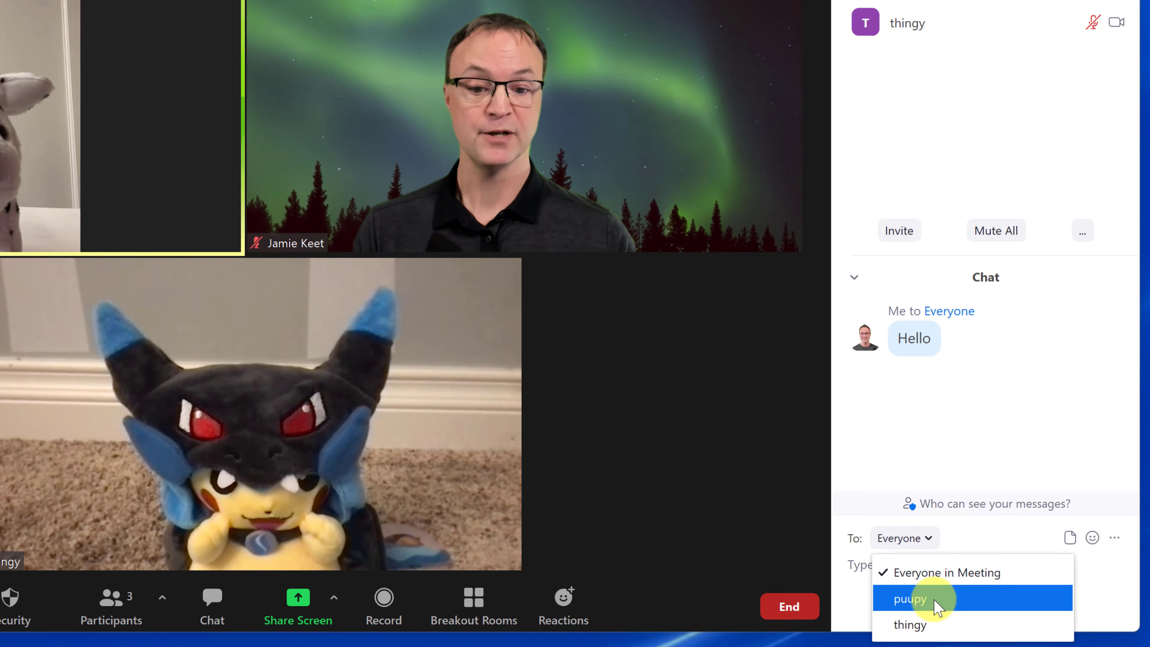
click(922, 625)
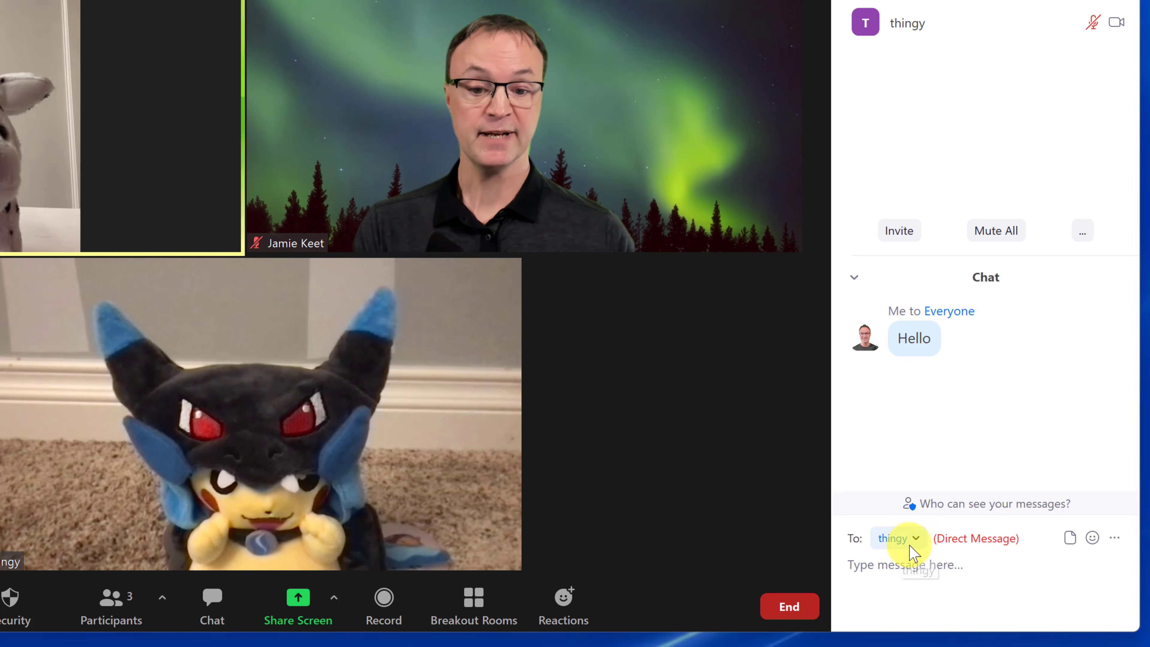
click(927, 565)
text(hi)
key(Return)
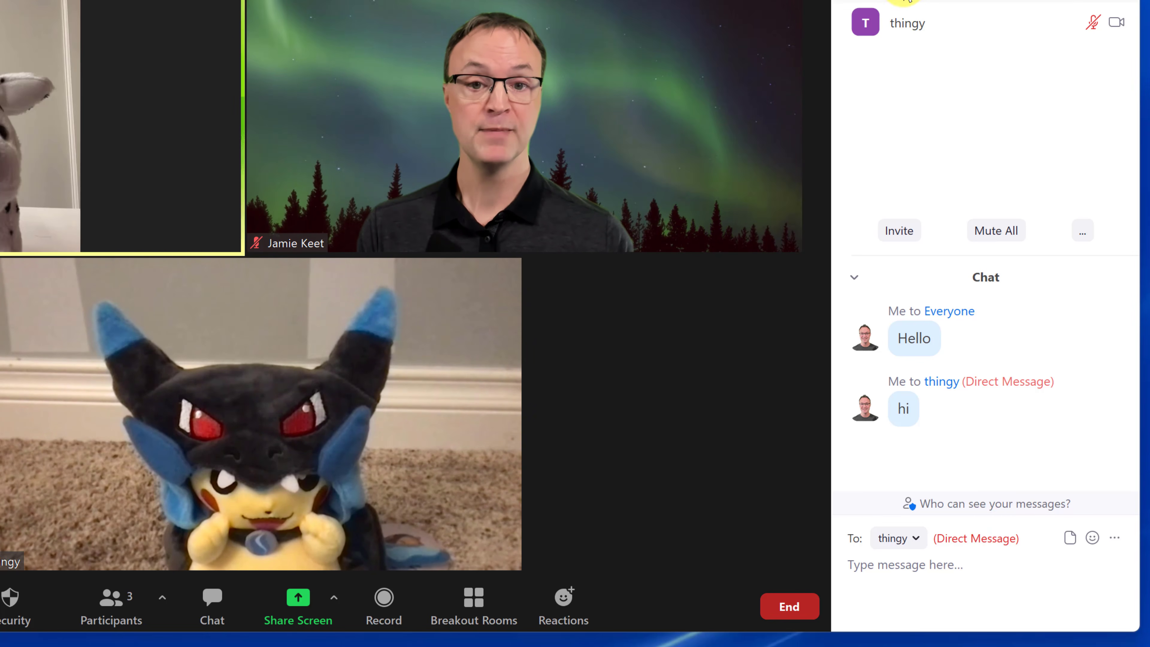
Look over the file sources for chat attachments and send thingy a grinning-face emoji as a direct message
mouse_move(914, 27)
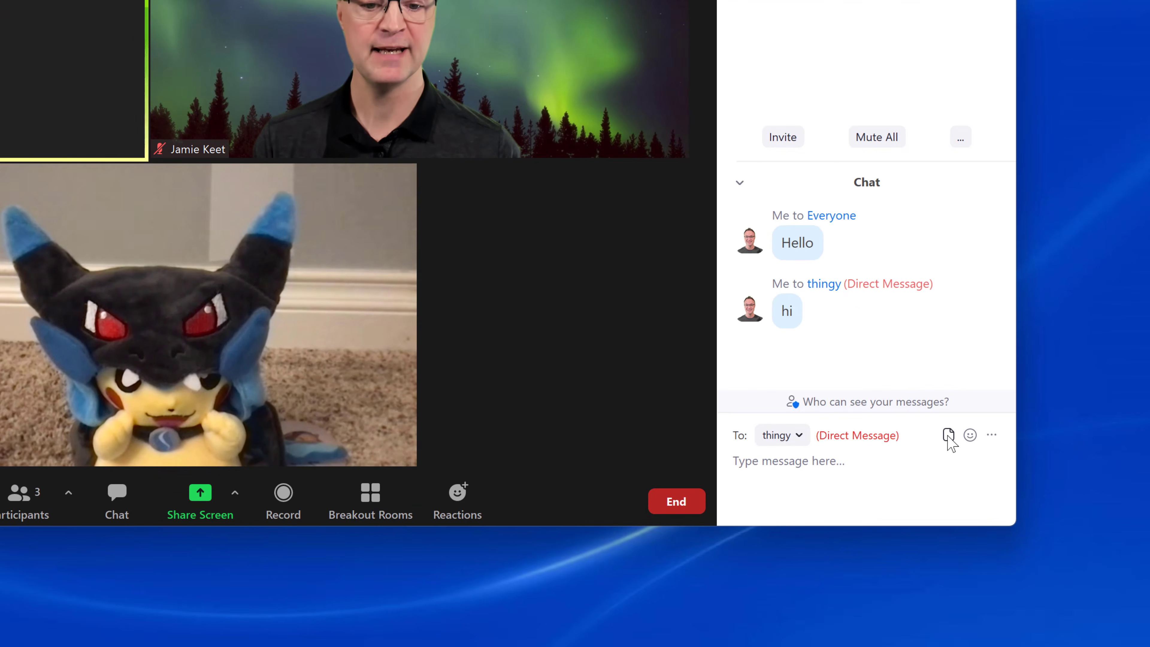
click(1076, 557)
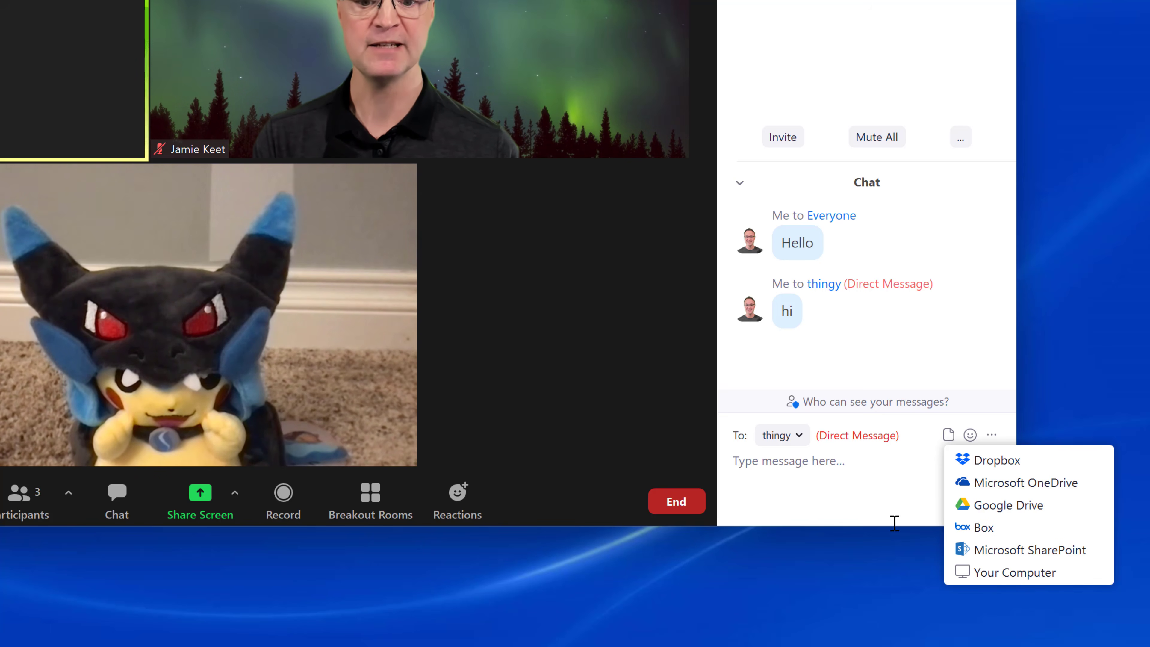
click(896, 487)
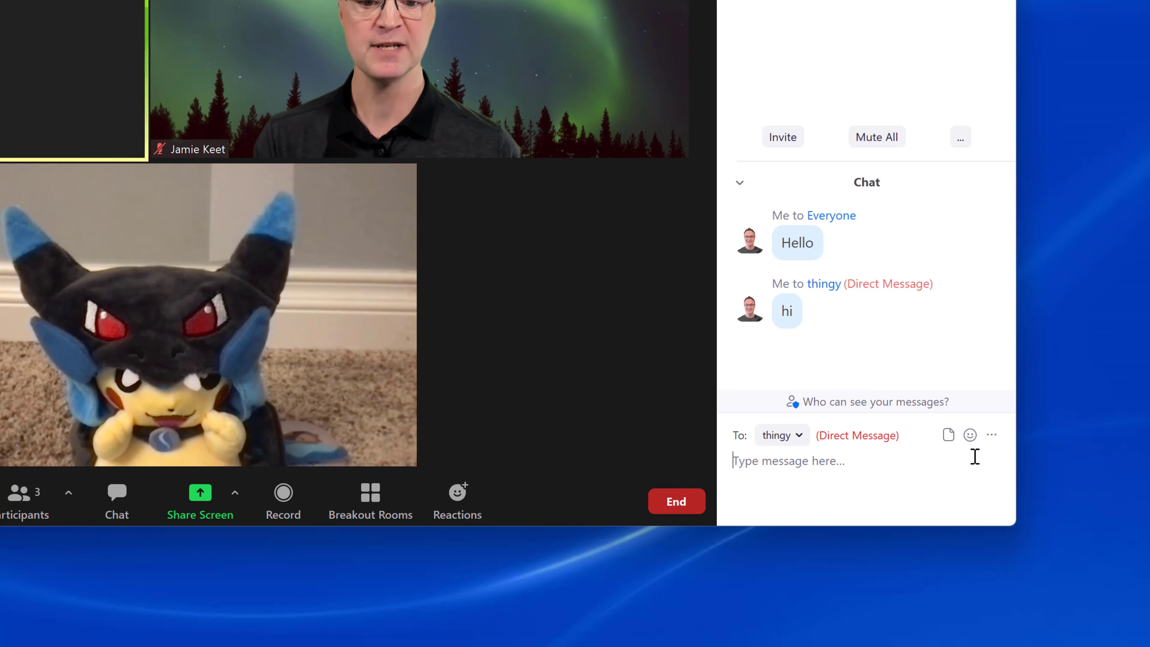
click(971, 437)
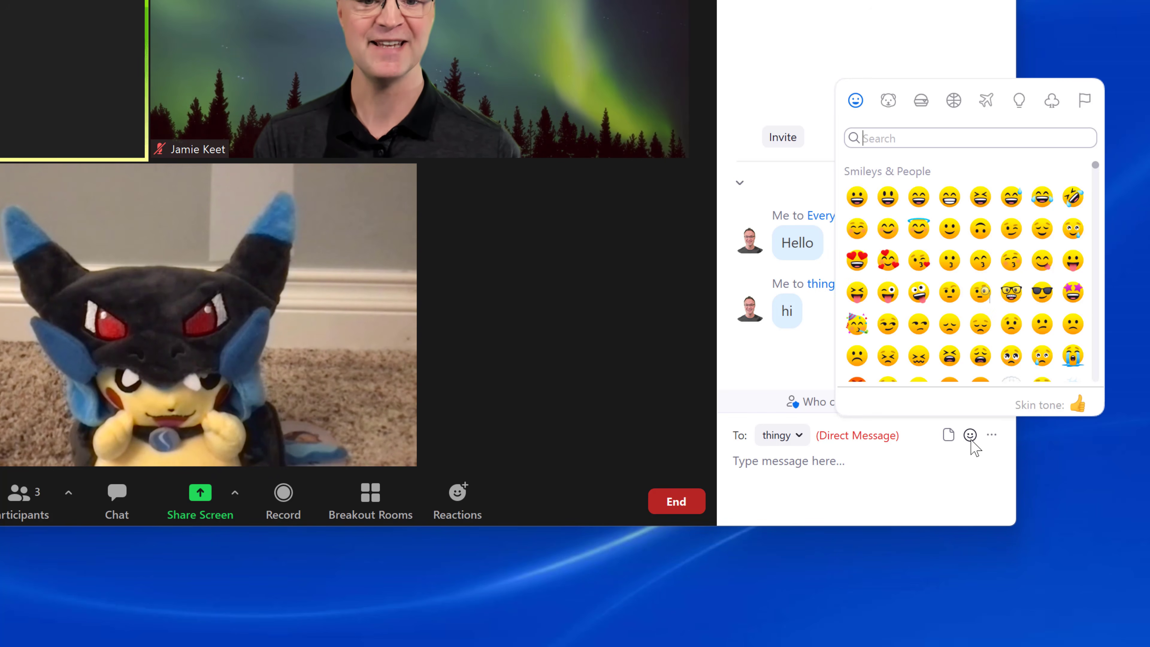
click(855, 197)
key(Return)
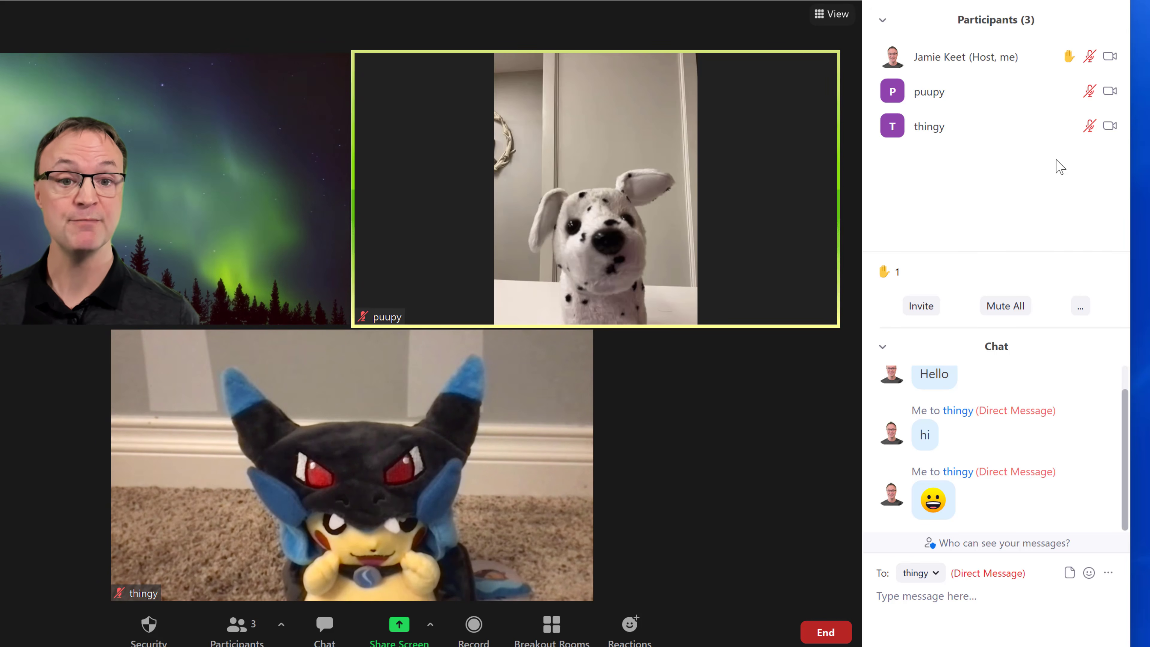
Look over the host's options for participant thingy, open the rename dialog and cancel it
mouse_move(1108, 94)
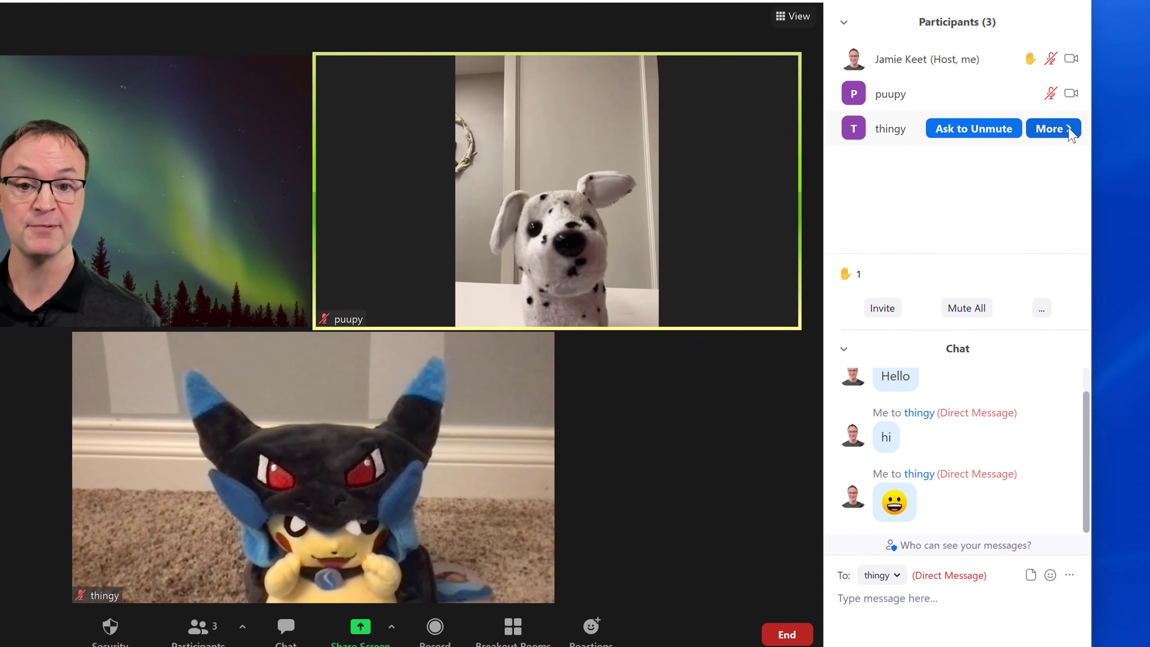
click(1107, 131)
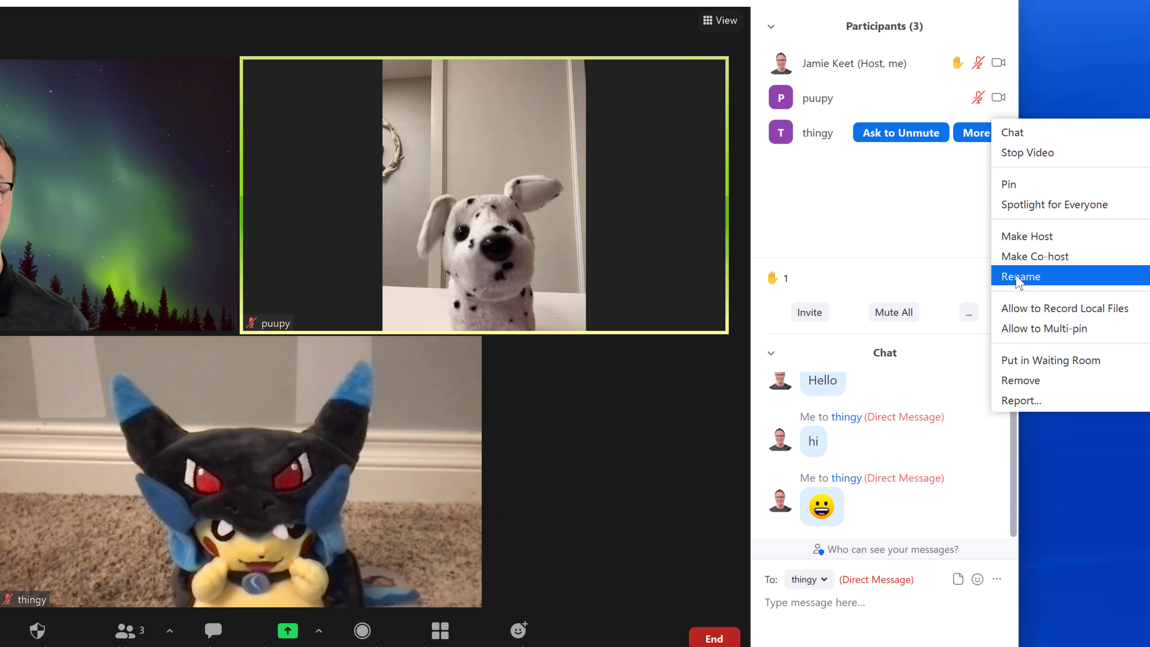
click(1035, 279)
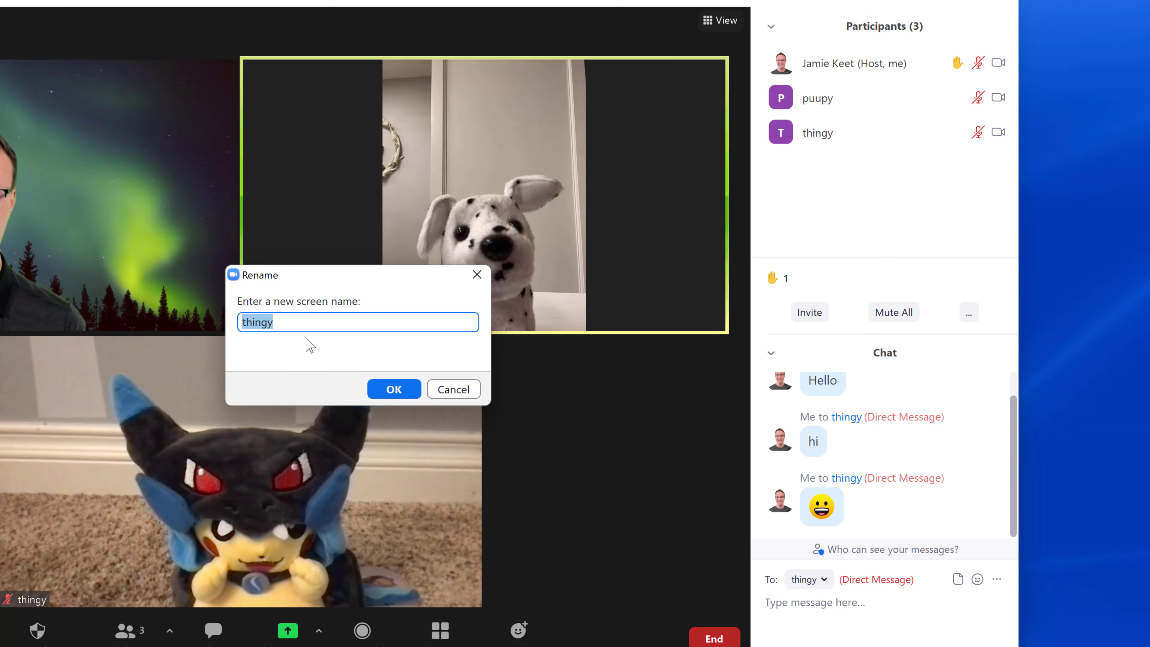
click(447, 391)
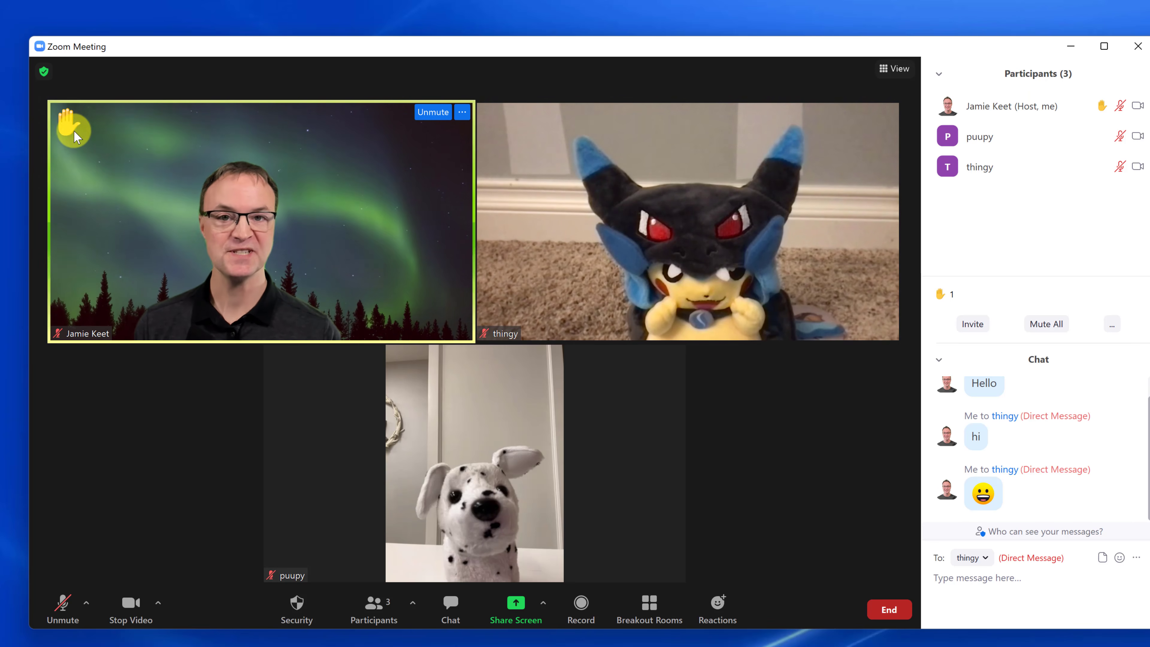
Lower the host's raised hand through the meeting reactions
click(706, 611)
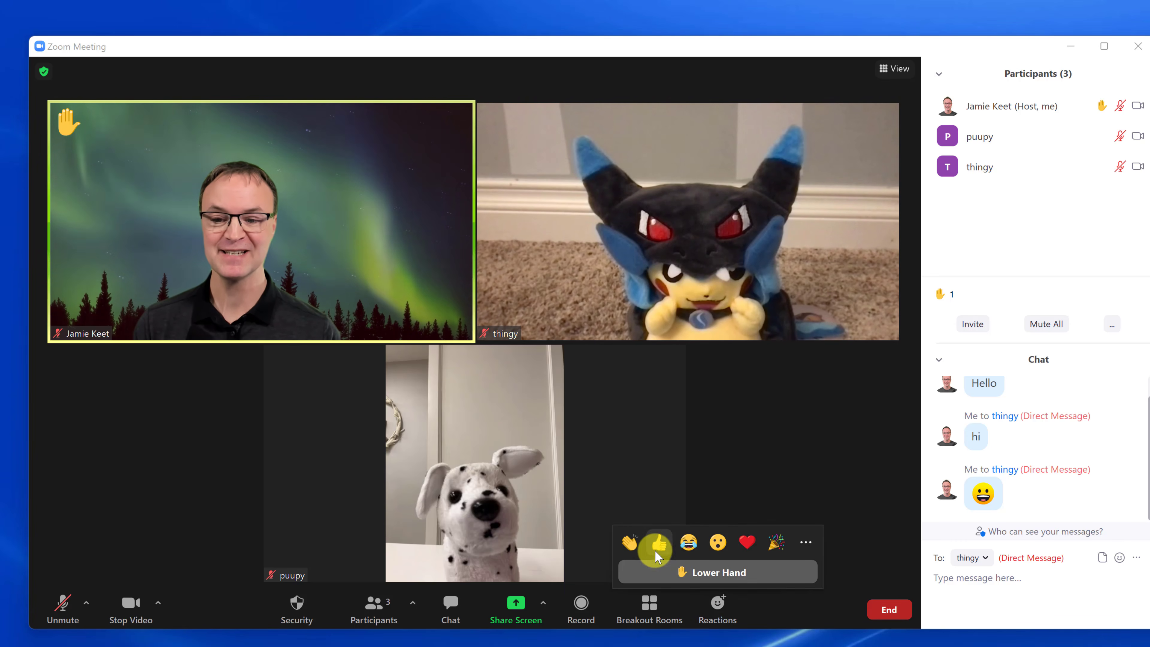
click(679, 574)
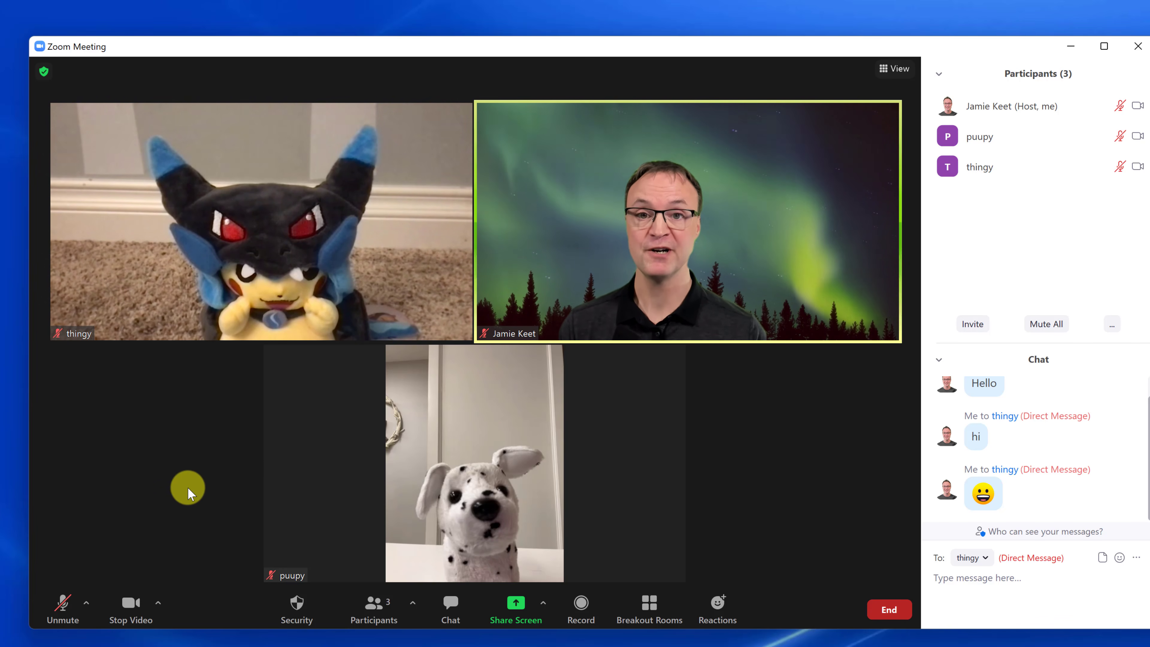
Share the Chrome window "How to use Microsoft Whiteboard" with sound and video clip optimization enabled, and stop the share
mouse_move(510, 545)
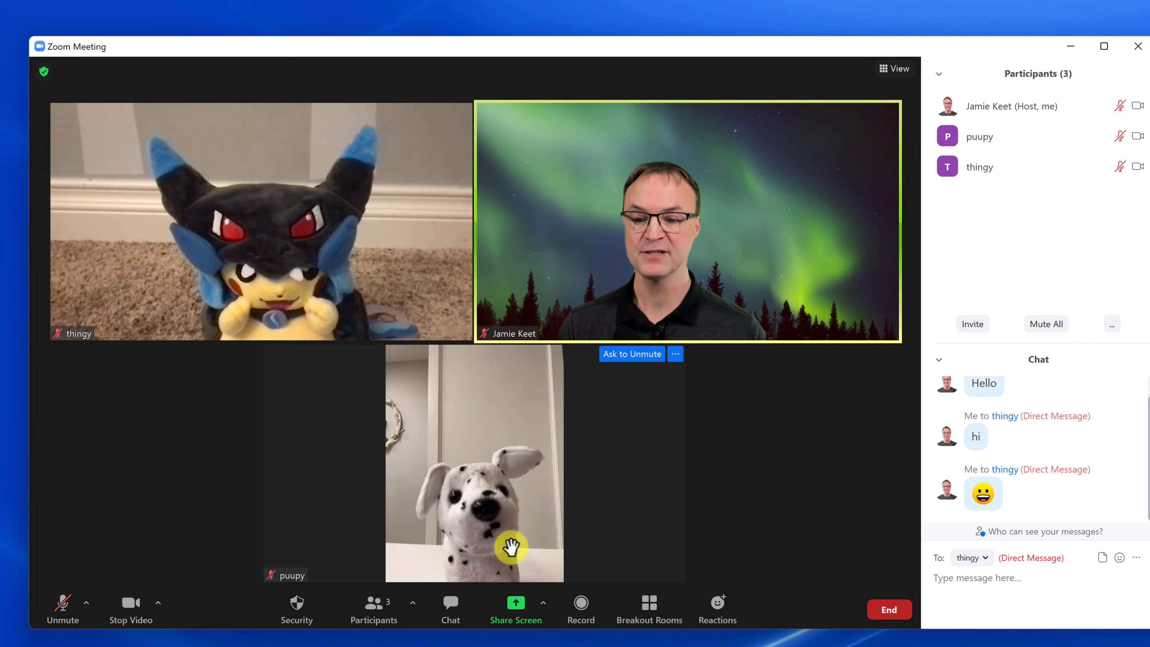
click(518, 611)
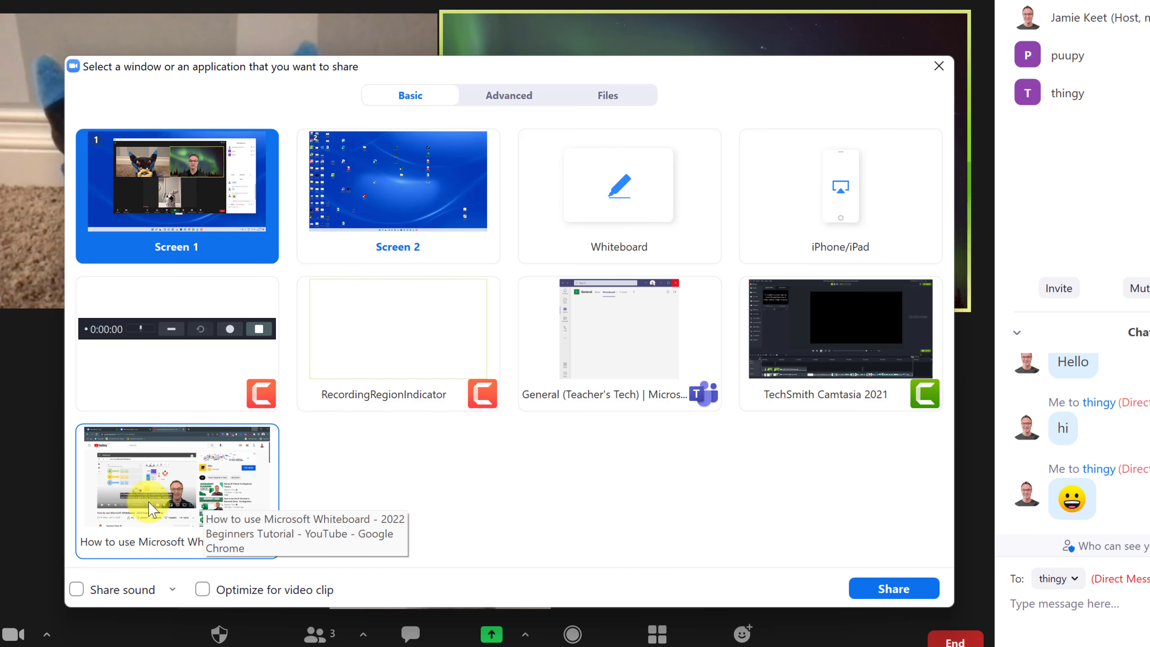
click(76, 591)
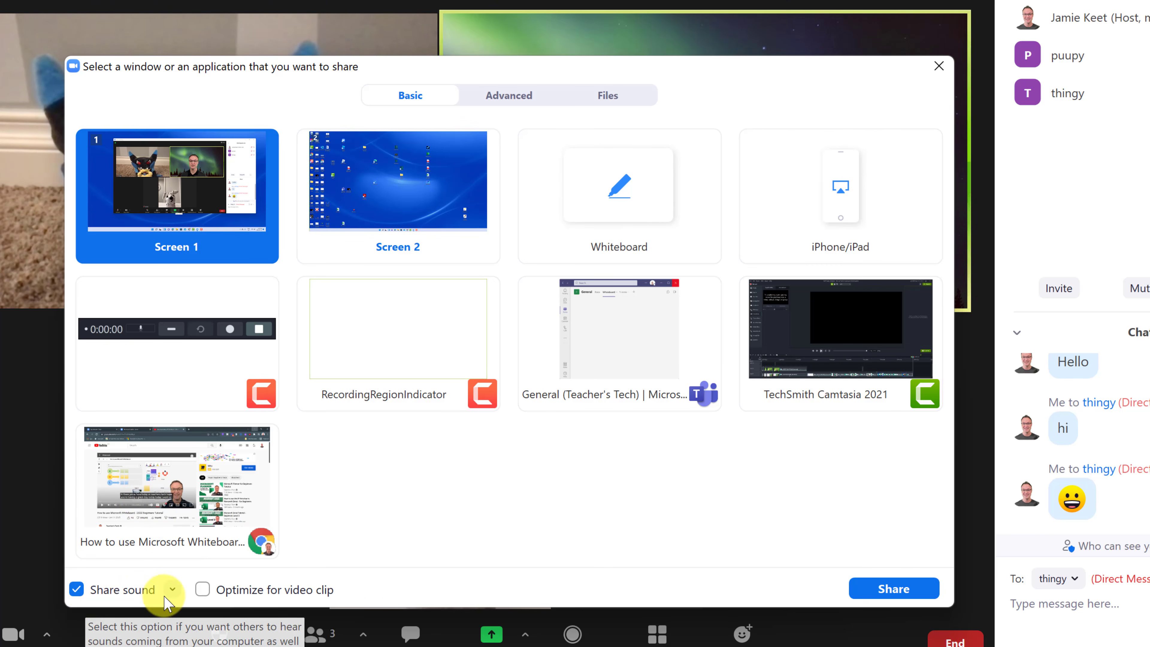
click(202, 589)
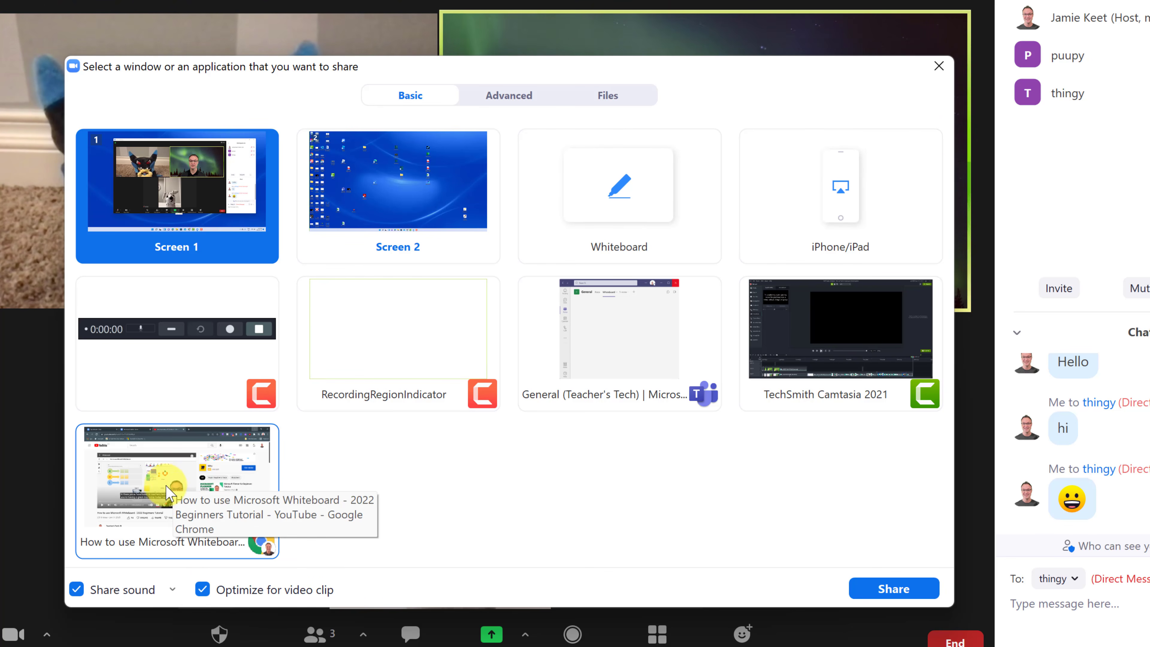
click(166, 500)
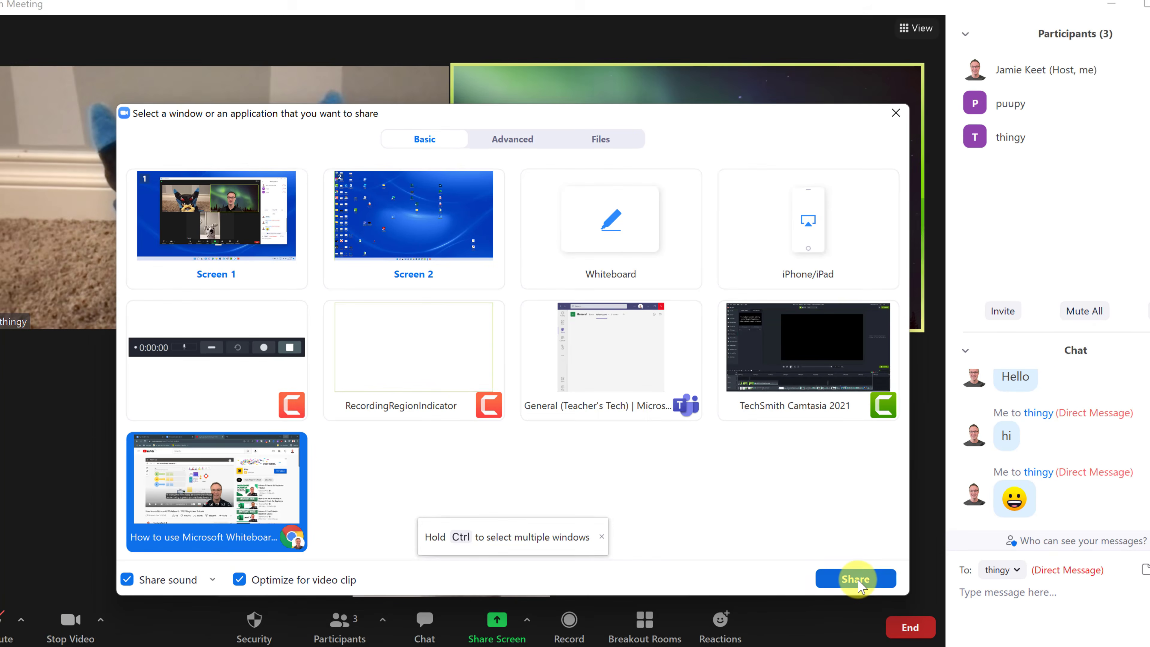
click(855, 579)
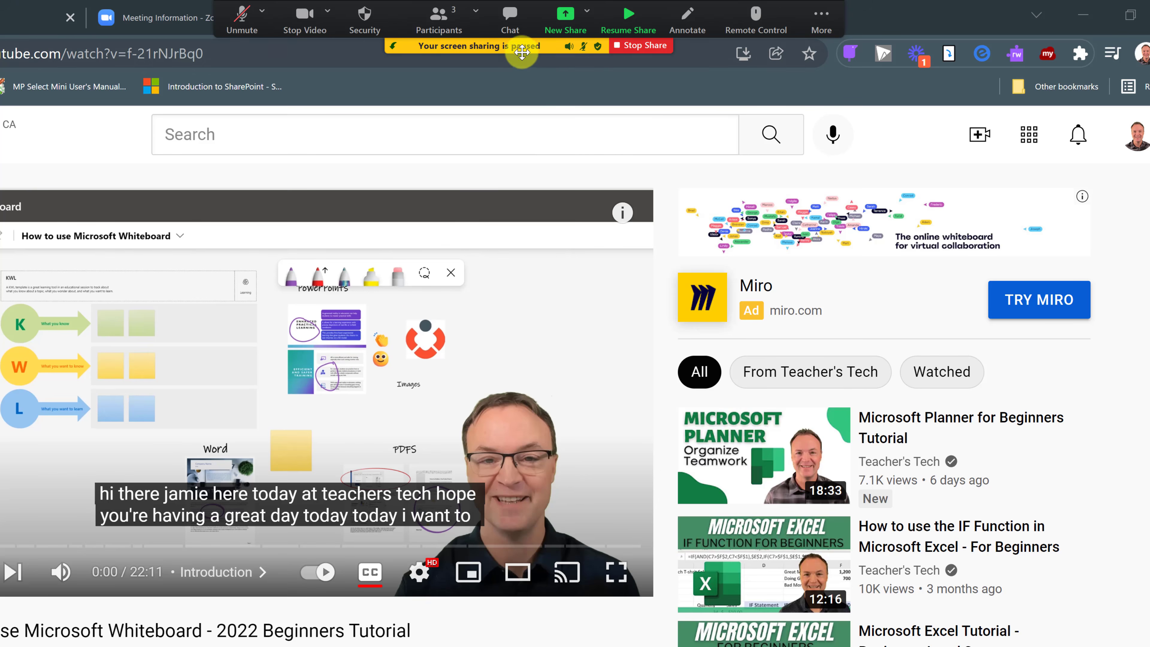
click(634, 48)
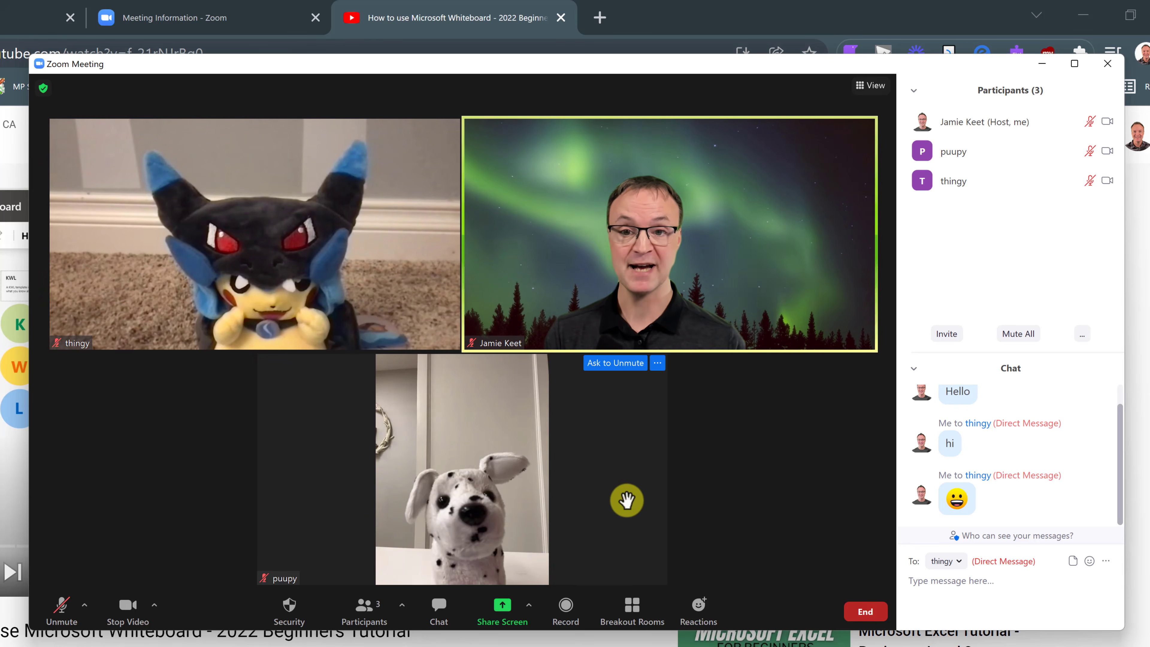
Examine the basic, advanced and file-based sources available for screen sharing
click(501, 608)
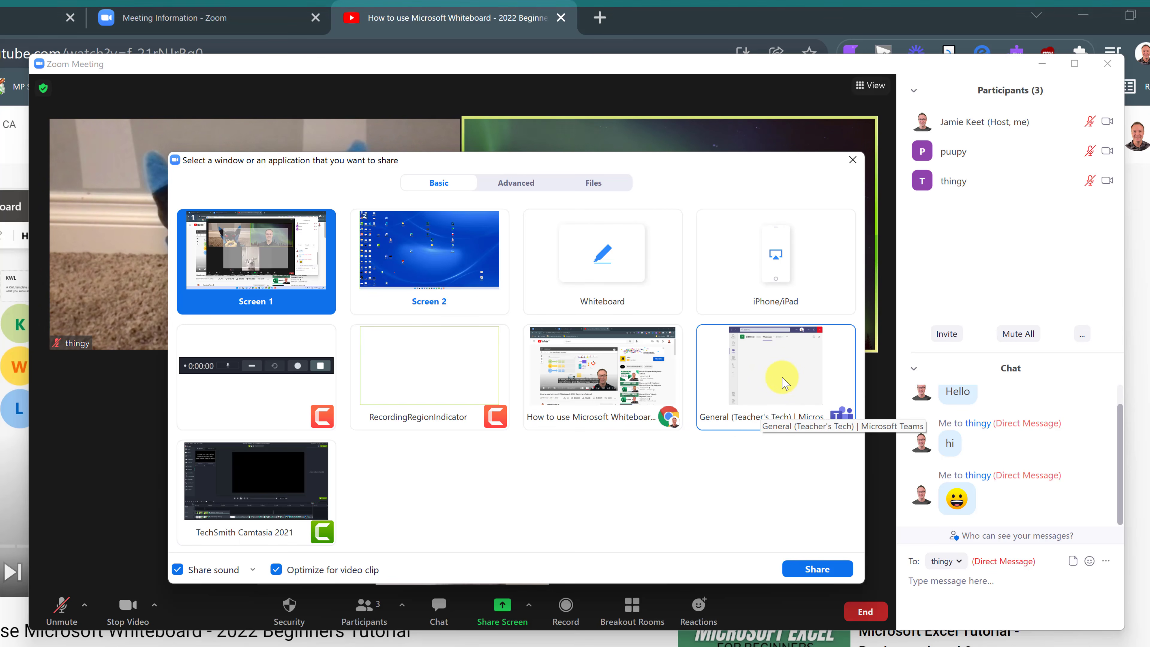
click(516, 184)
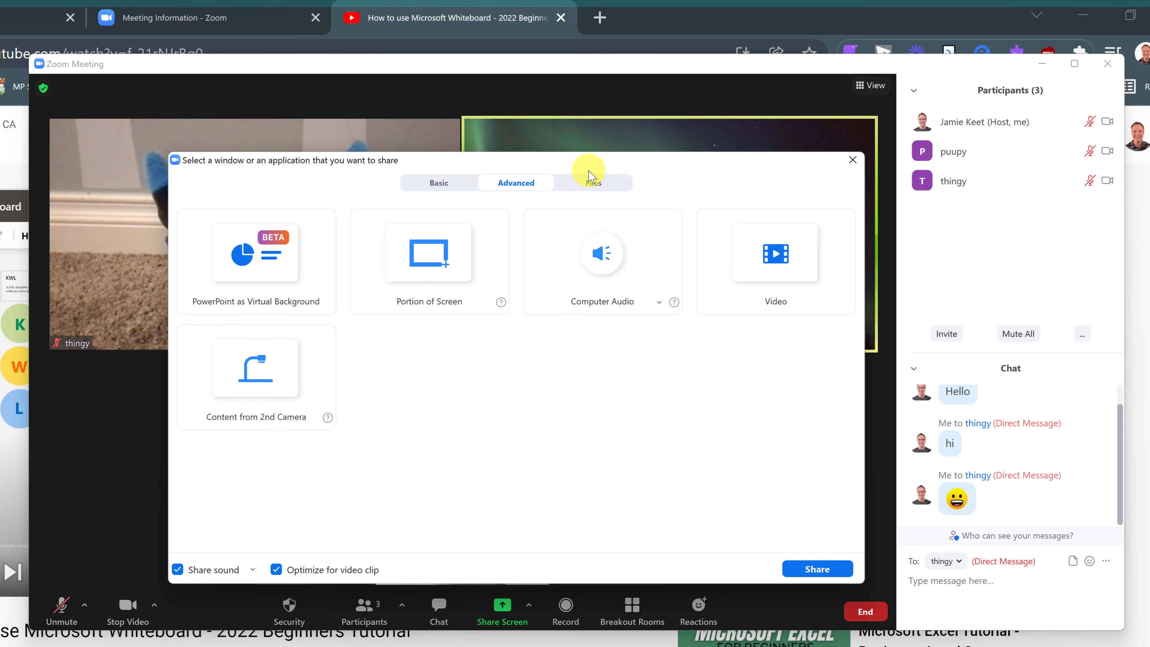
click(589, 183)
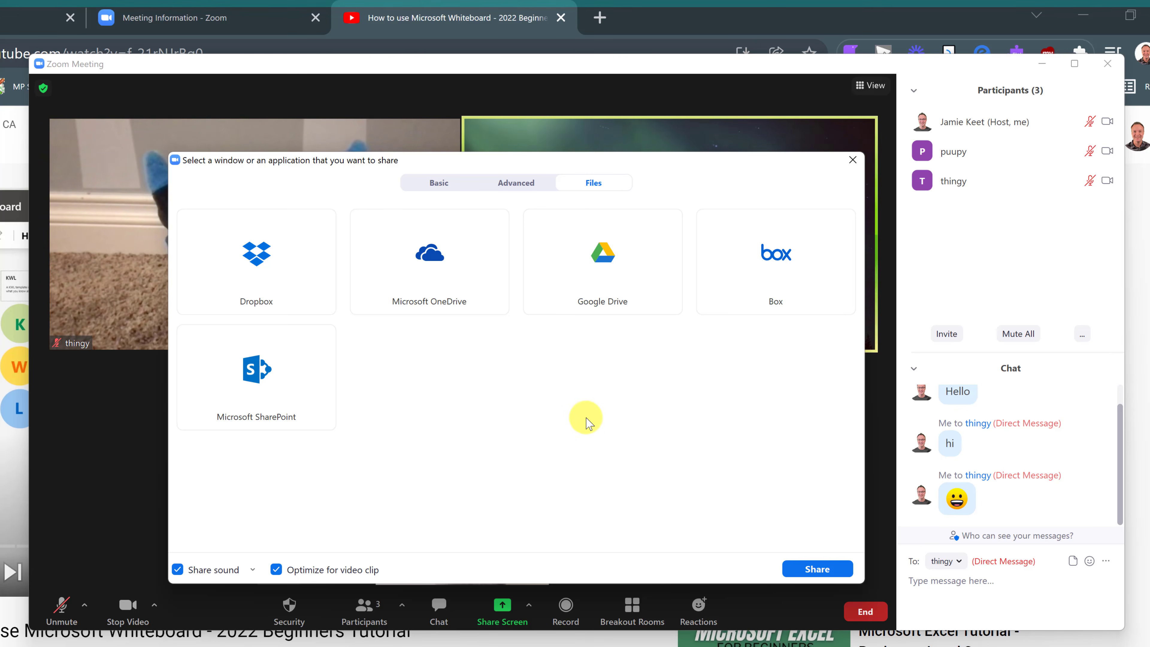
click(438, 185)
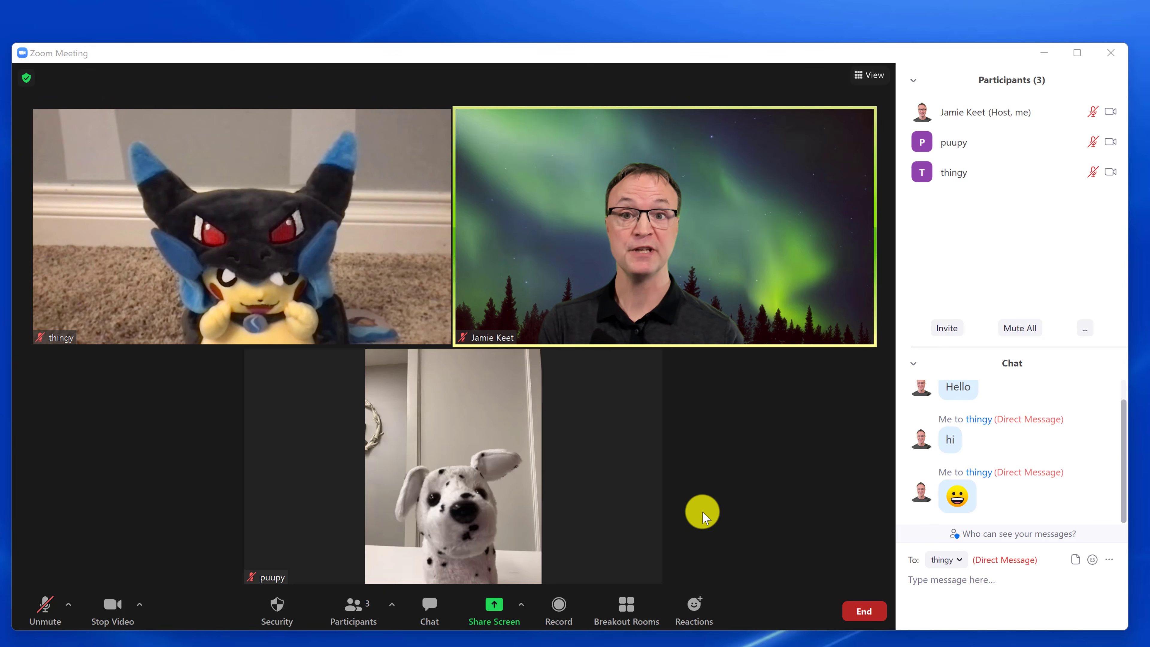
Create 2 breakout rooms with participants assigned manually
click(629, 615)
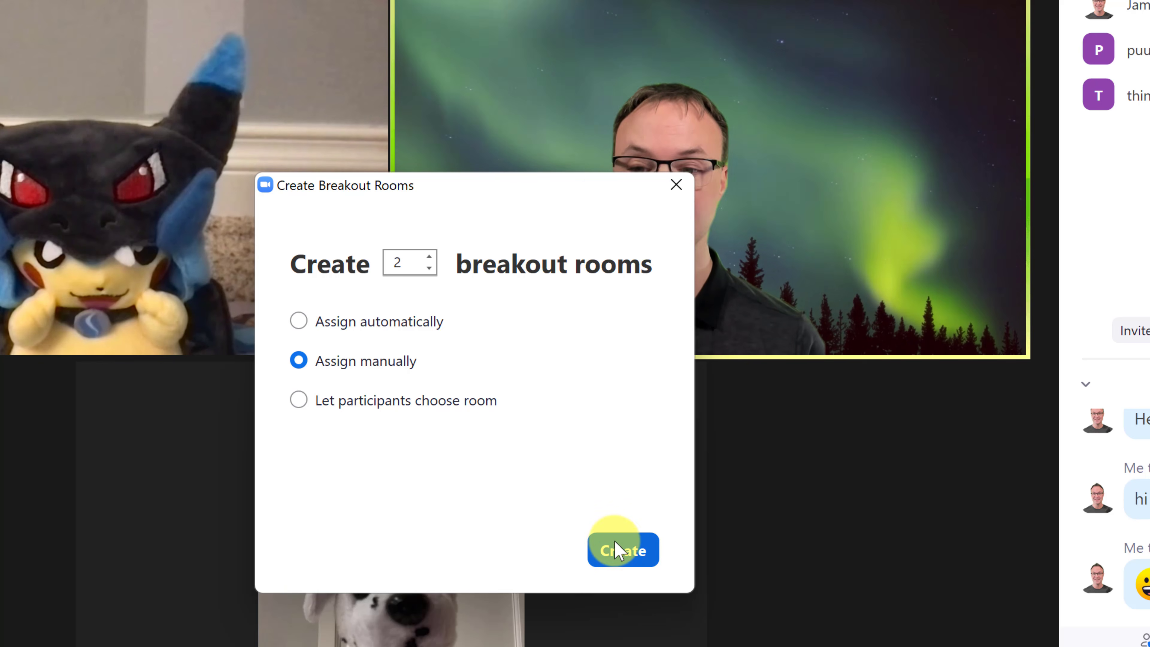
click(623, 557)
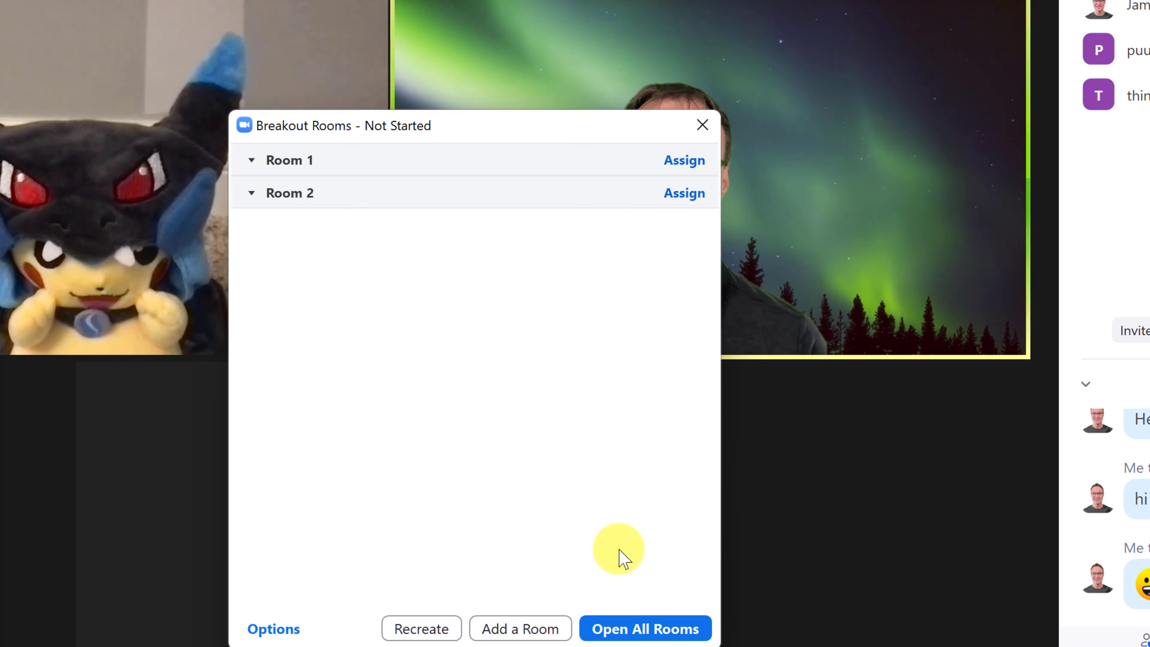
Assign puupy to Room 1 and thingy to Room 2, and open all breakout rooms
mouse_move(260, 176)
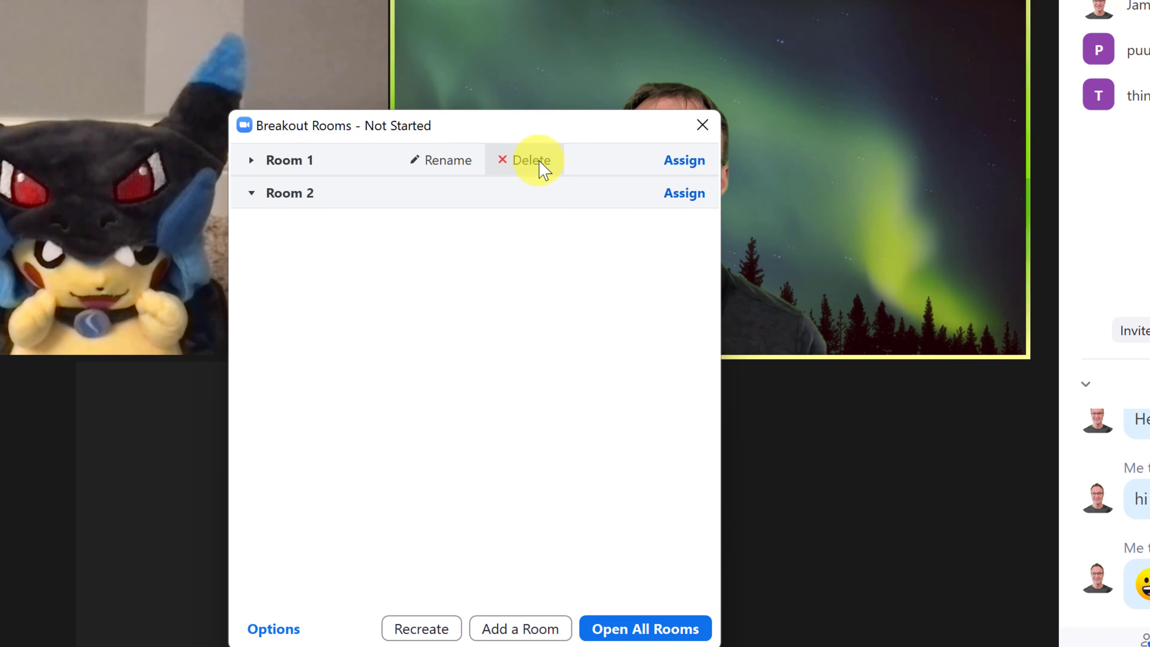
click(683, 161)
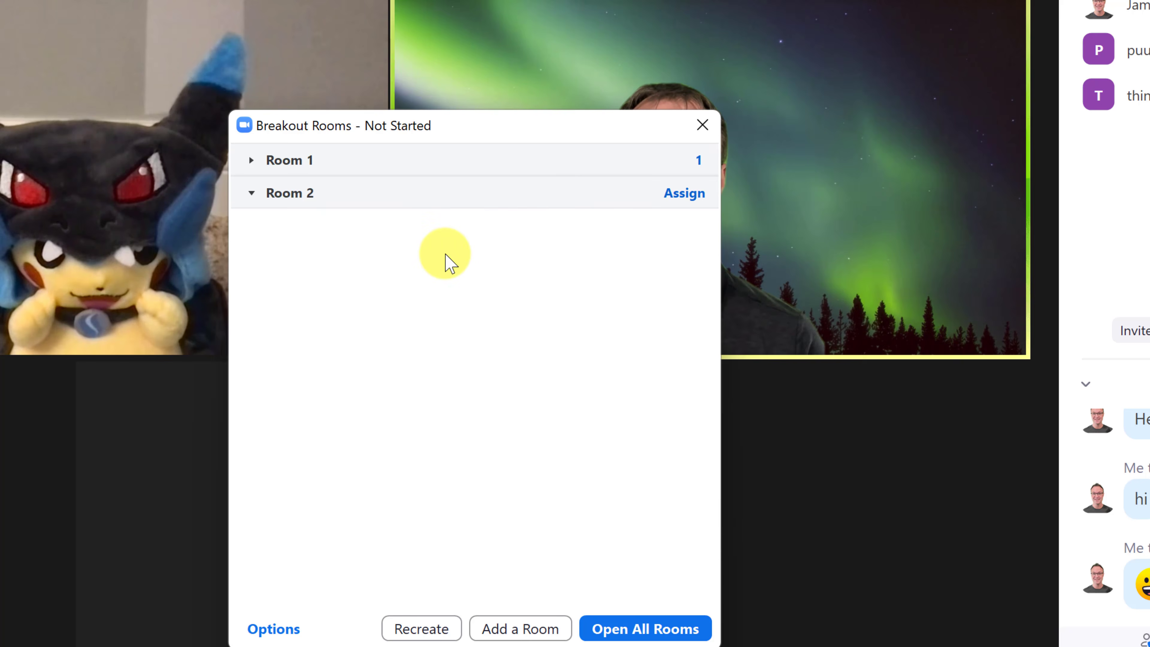
click(290, 194)
click(252, 197)
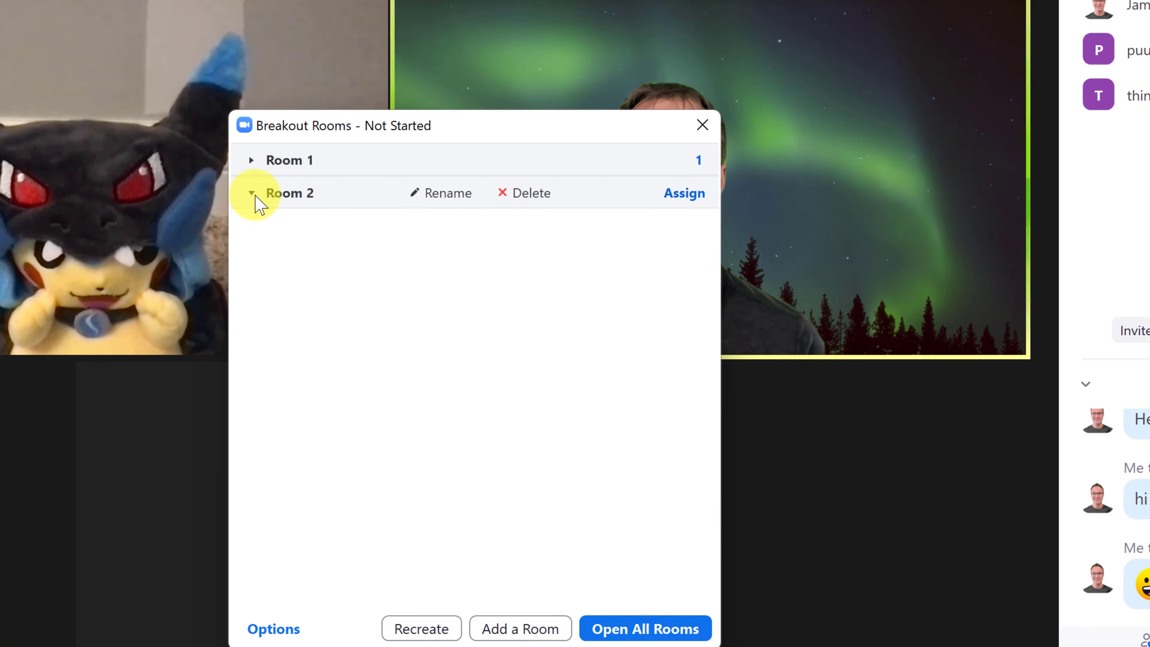
click(687, 194)
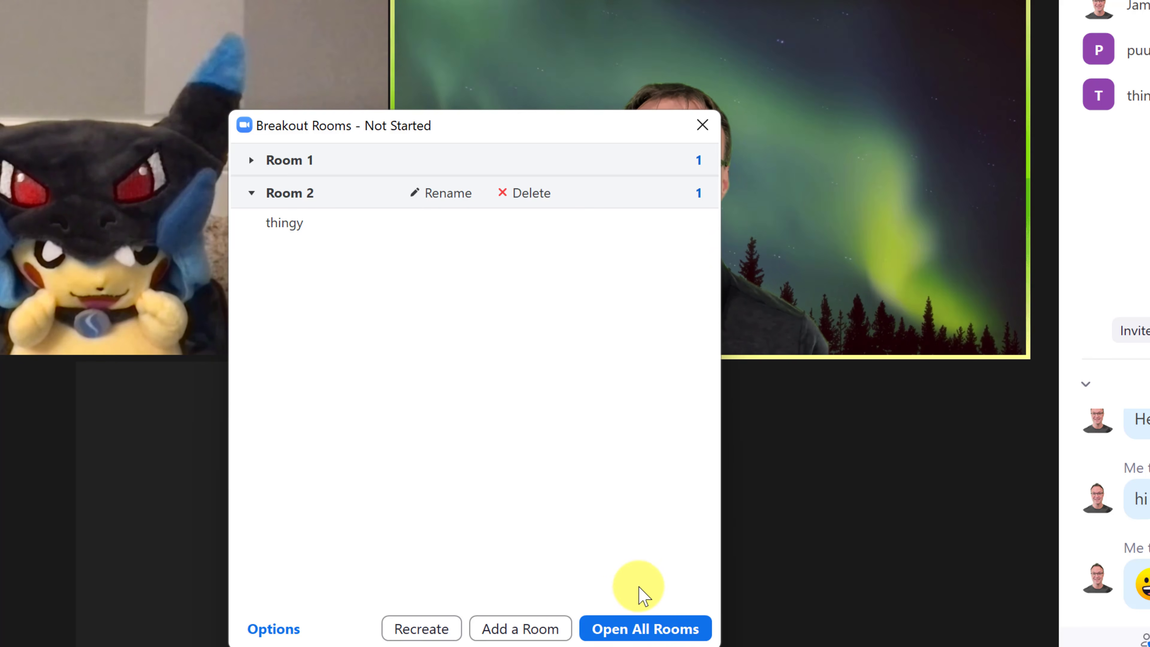
click(638, 630)
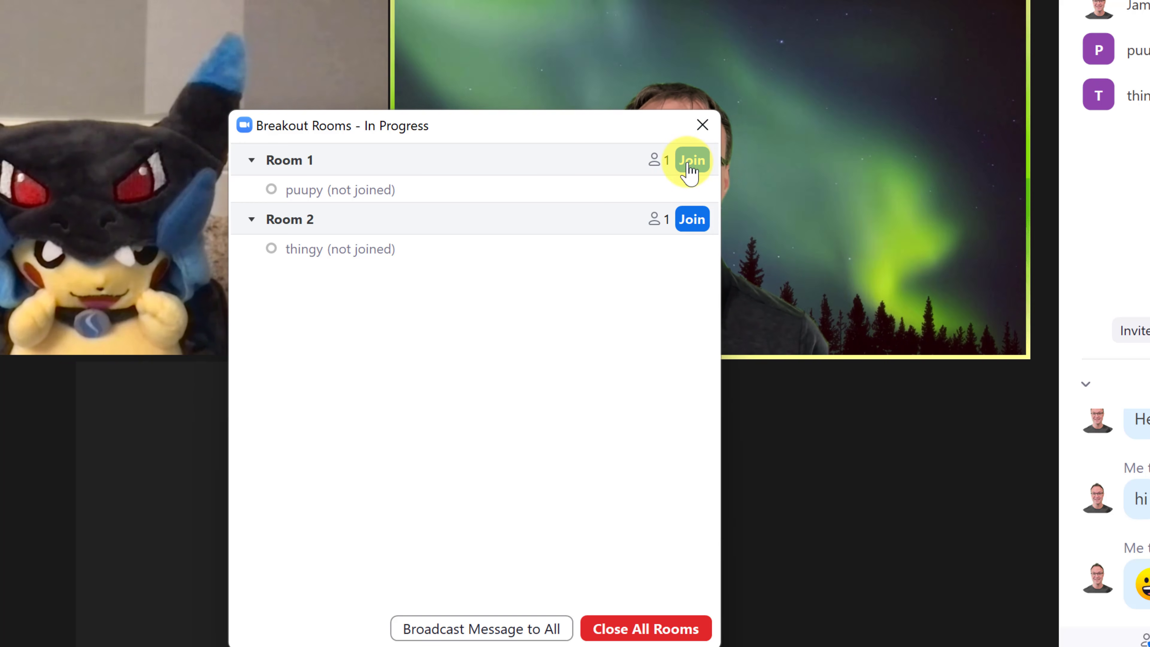
Join breakout Room 2 as host, and leave the breakout room to return to the main session
mouse_move(693, 244)
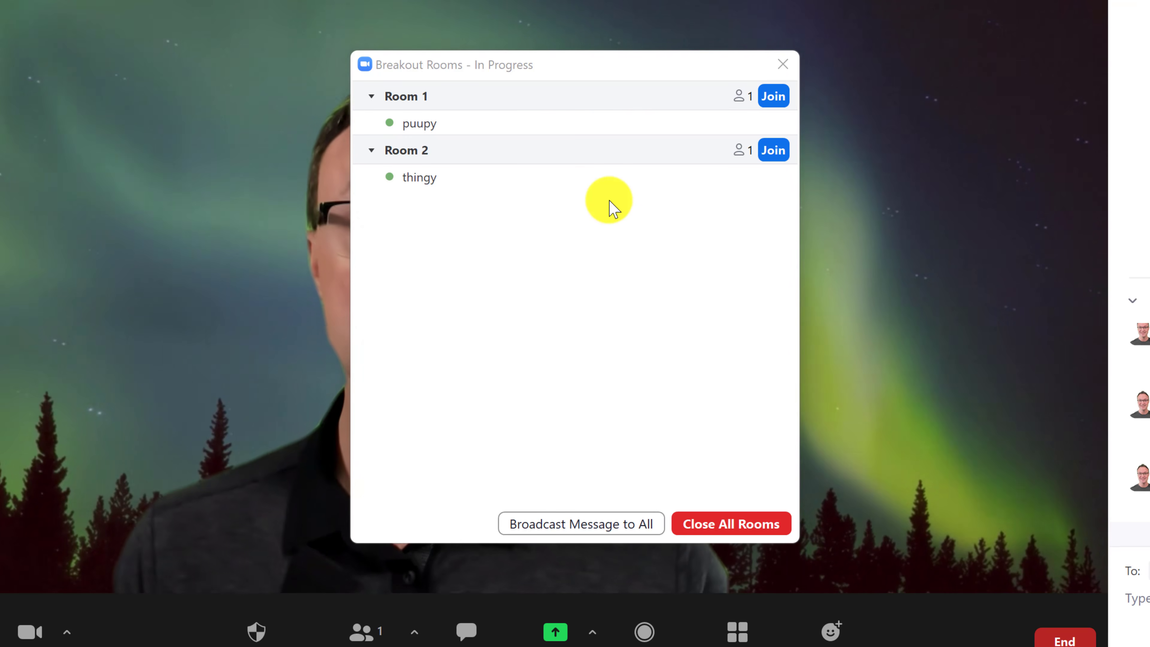
mouse_move(391, 125)
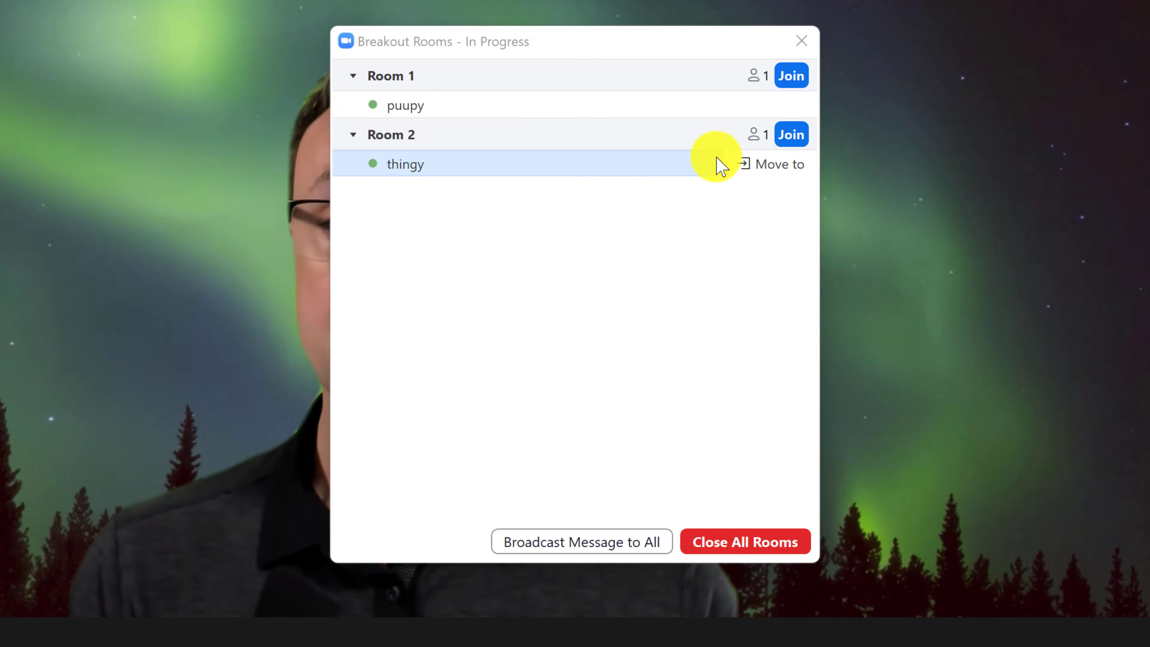
click(797, 144)
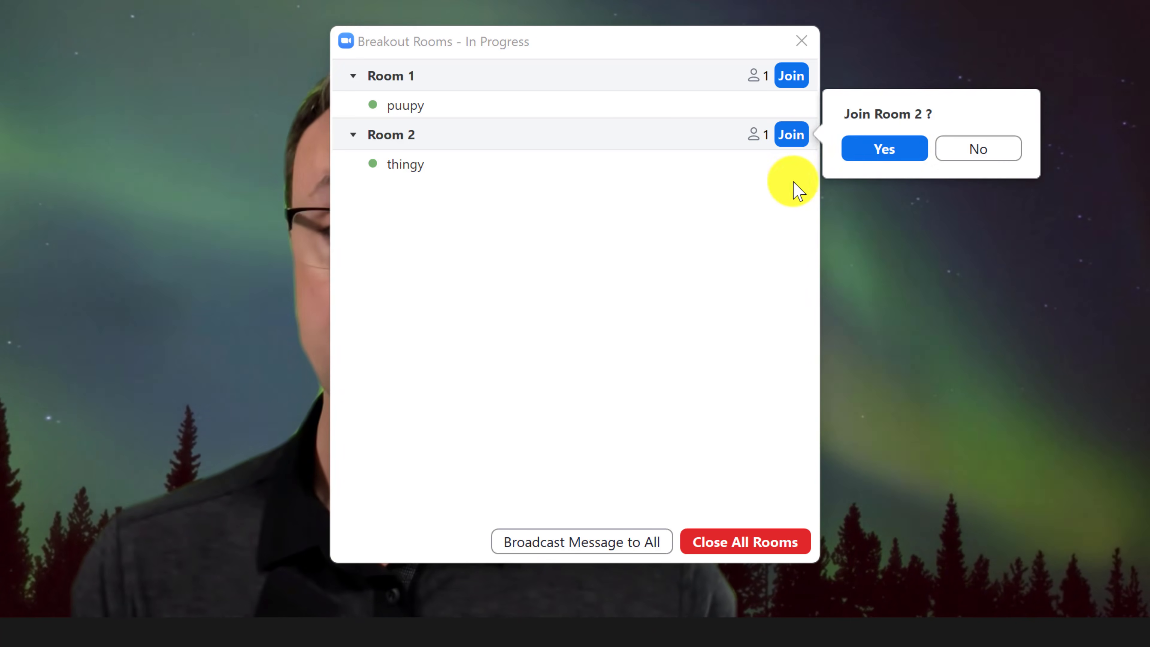
click(877, 149)
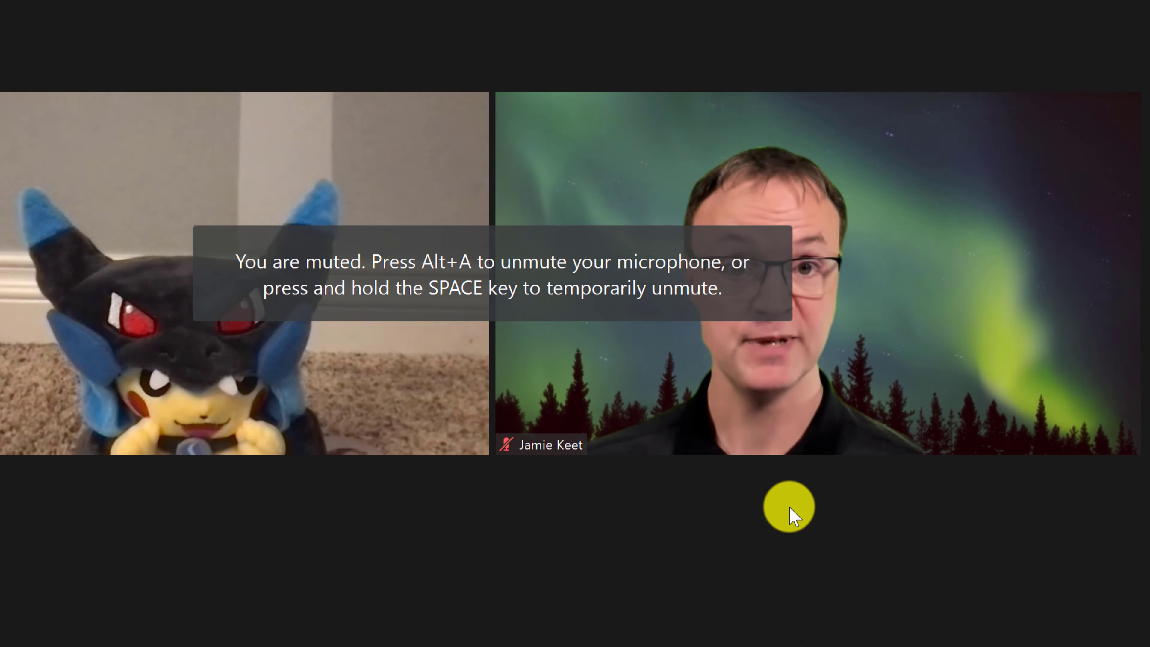
click(1068, 641)
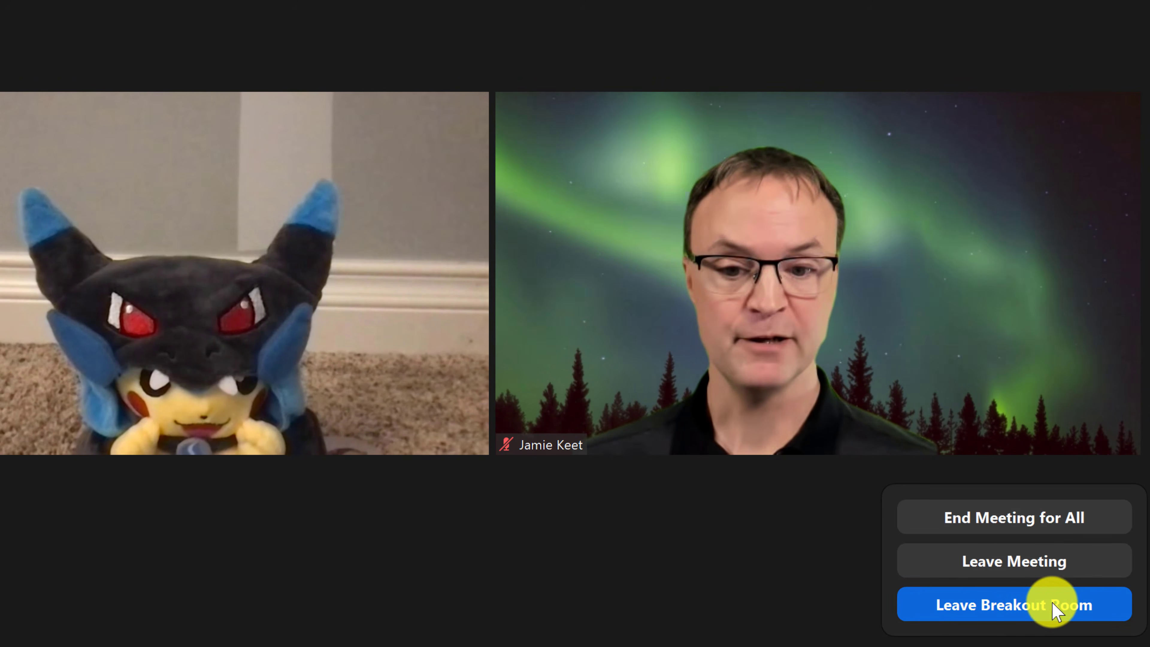
click(1024, 606)
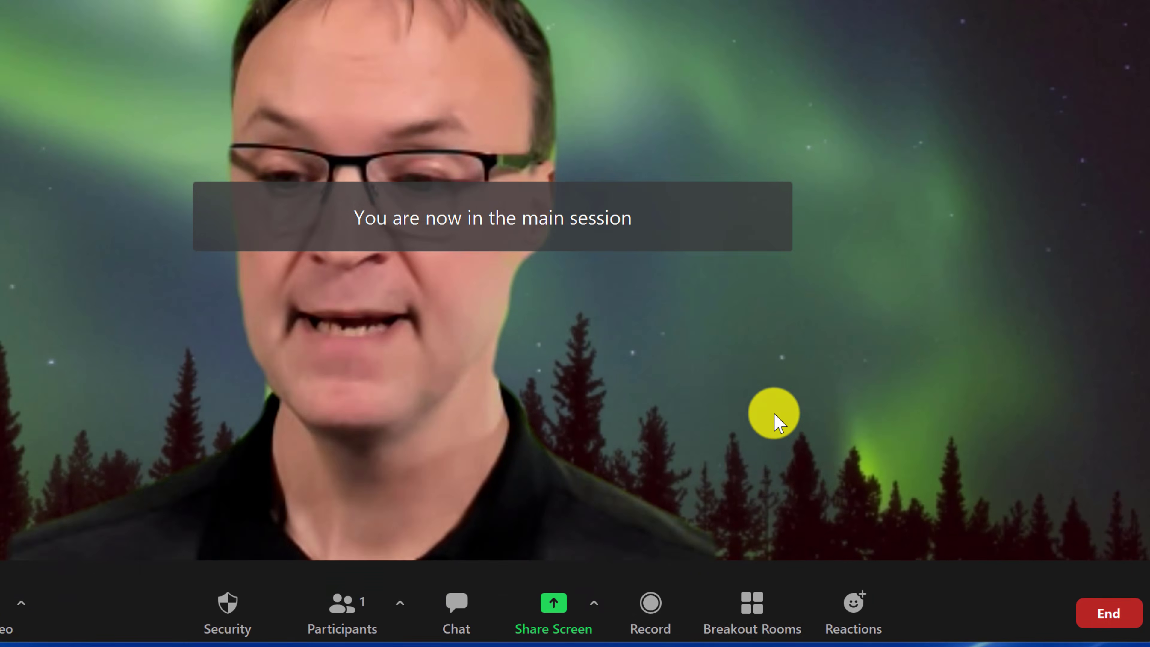
Move the participant thingy from breakout Room 2 to Room 1
click(751, 595)
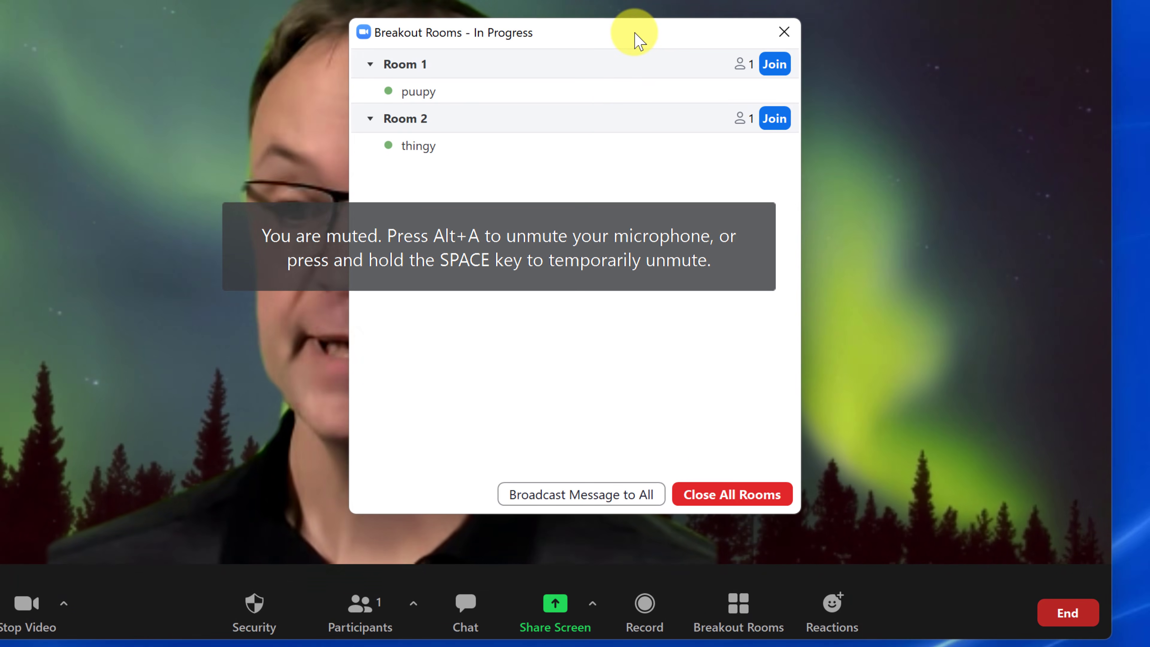
drag(634, 34, 587, 5)
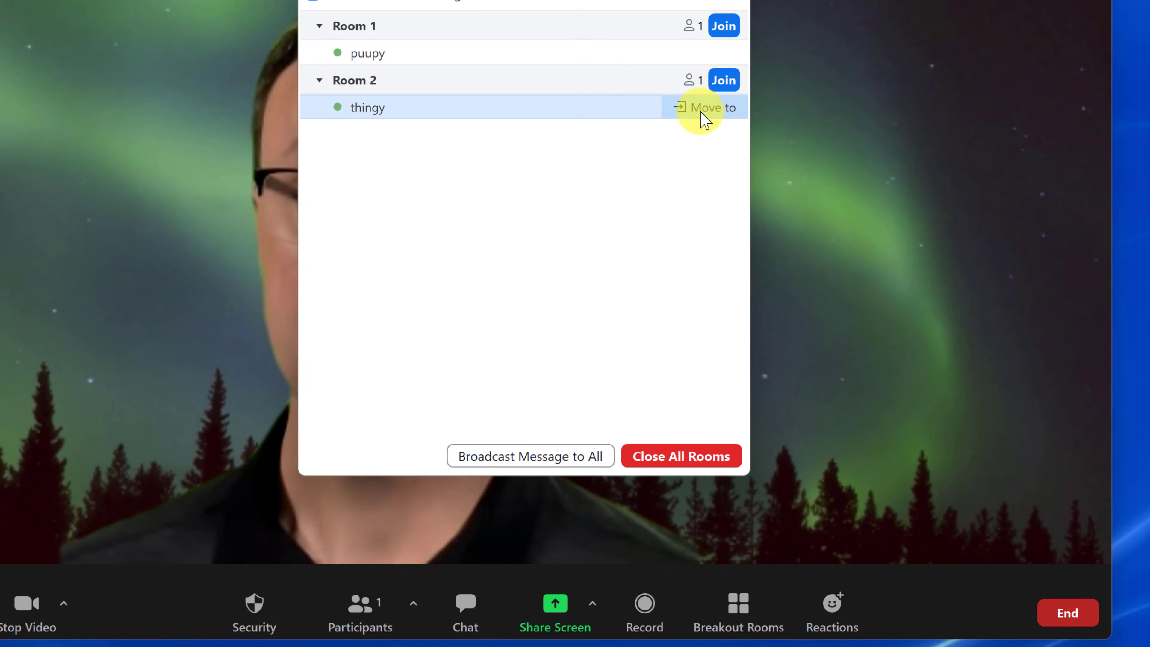
click(722, 108)
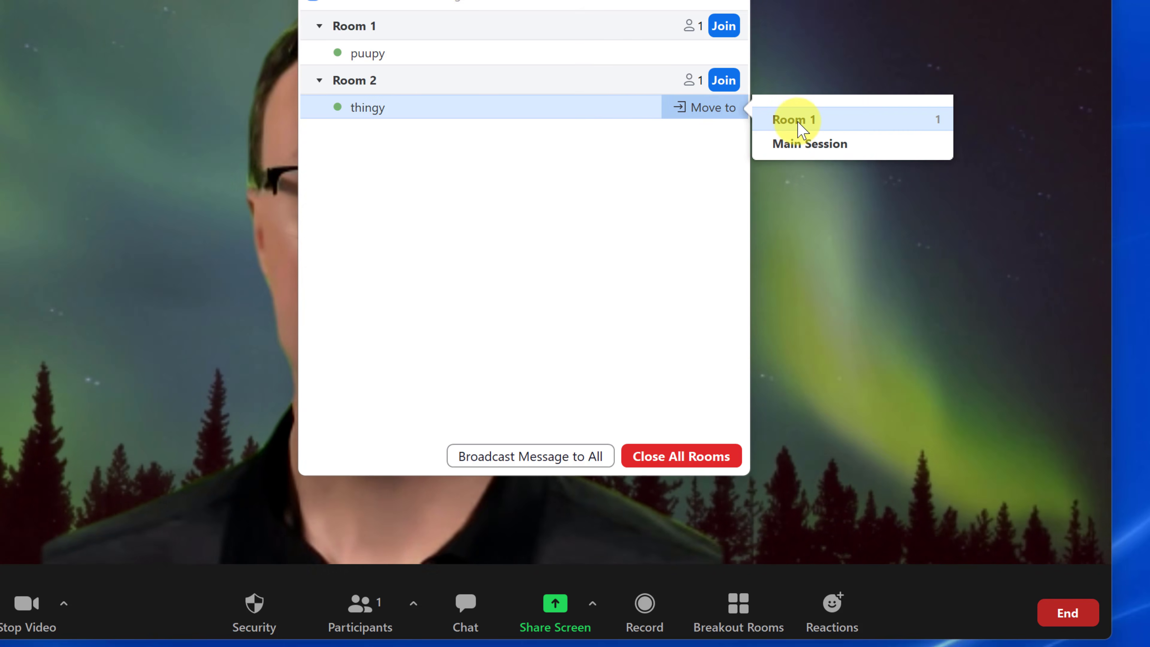
click(801, 120)
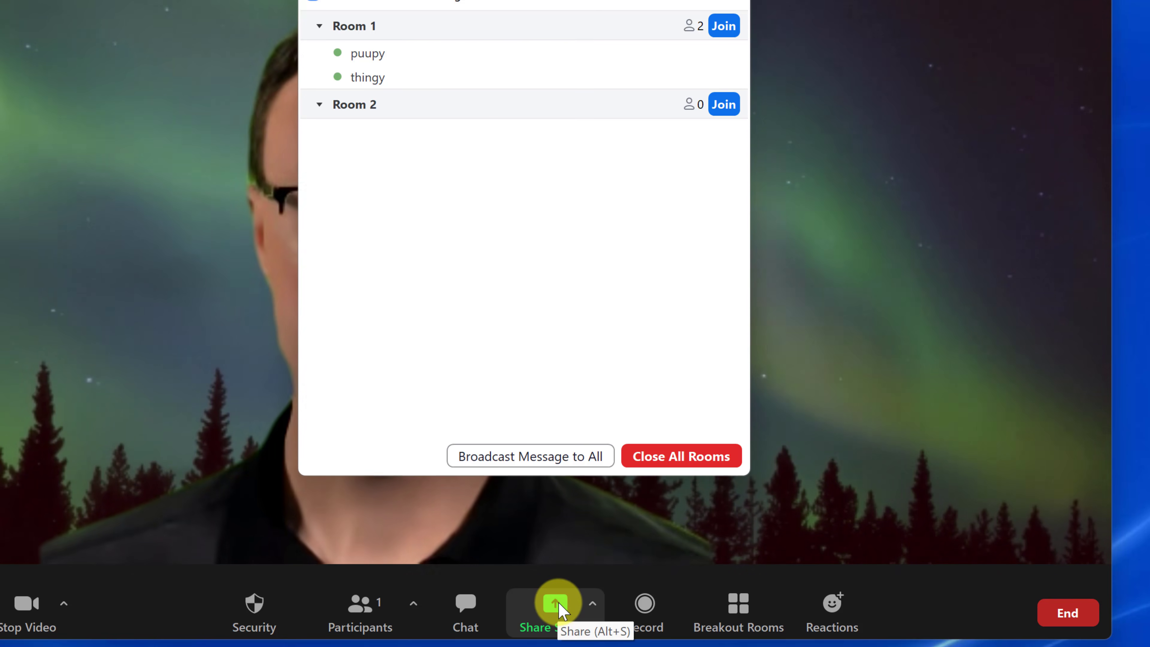
Examine the screen sharing options, including sharing to breakout rooms, and close them without sharing
click(561, 609)
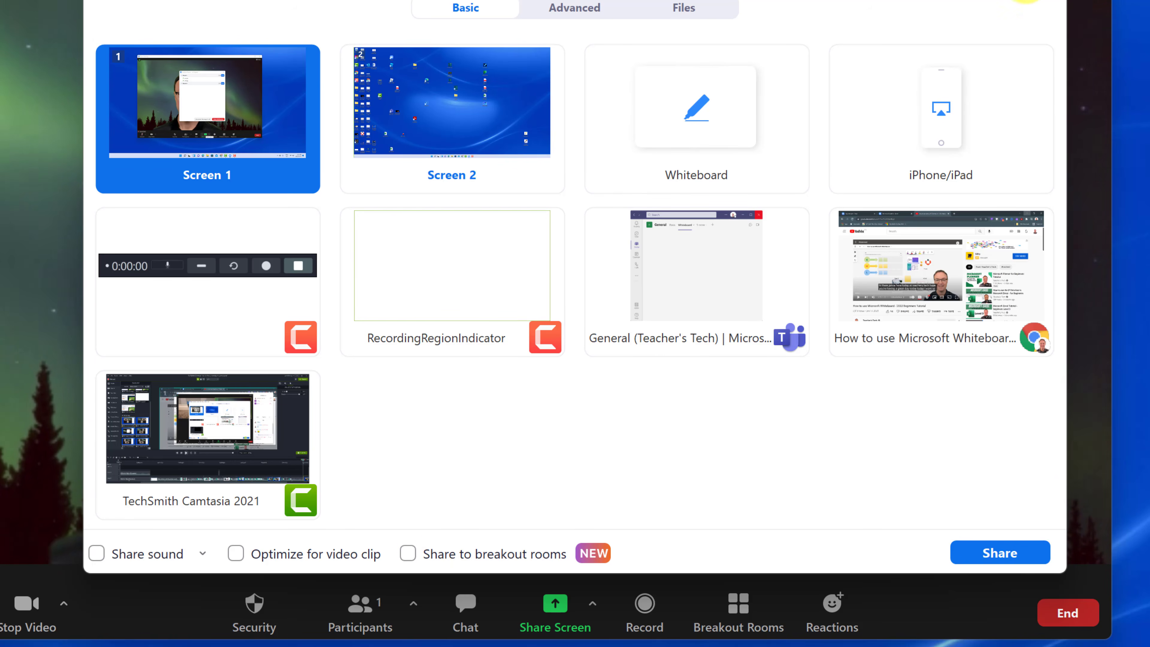
click(1053, 1)
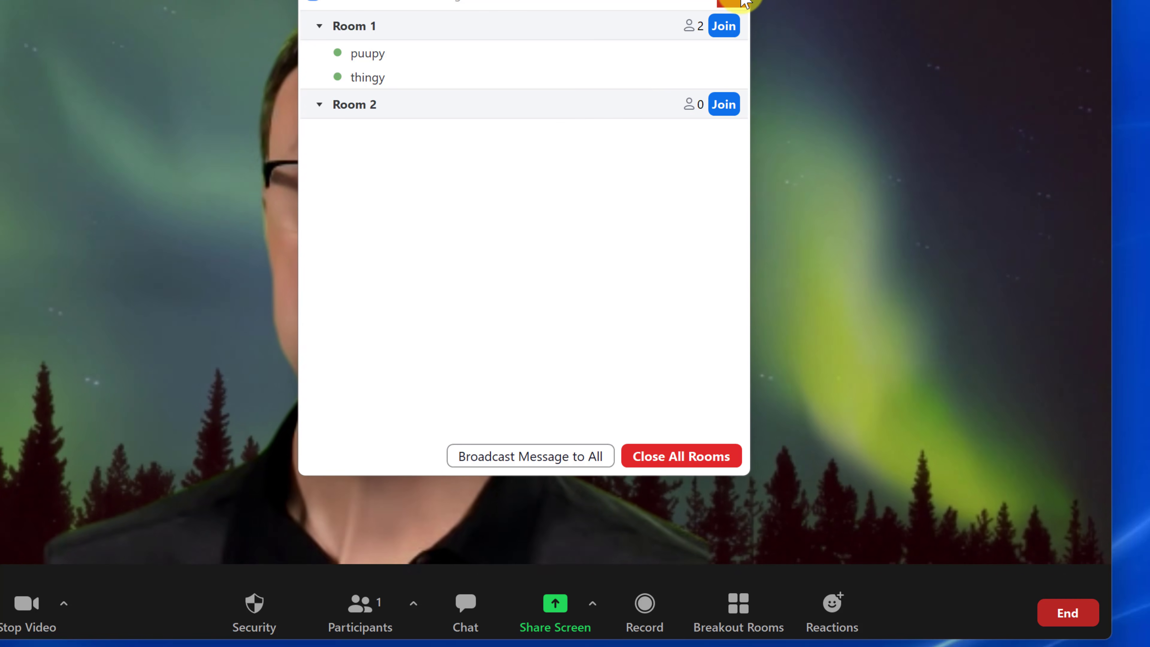
Close all breakout rooms to bring the participants back to the main session
click(744, 2)
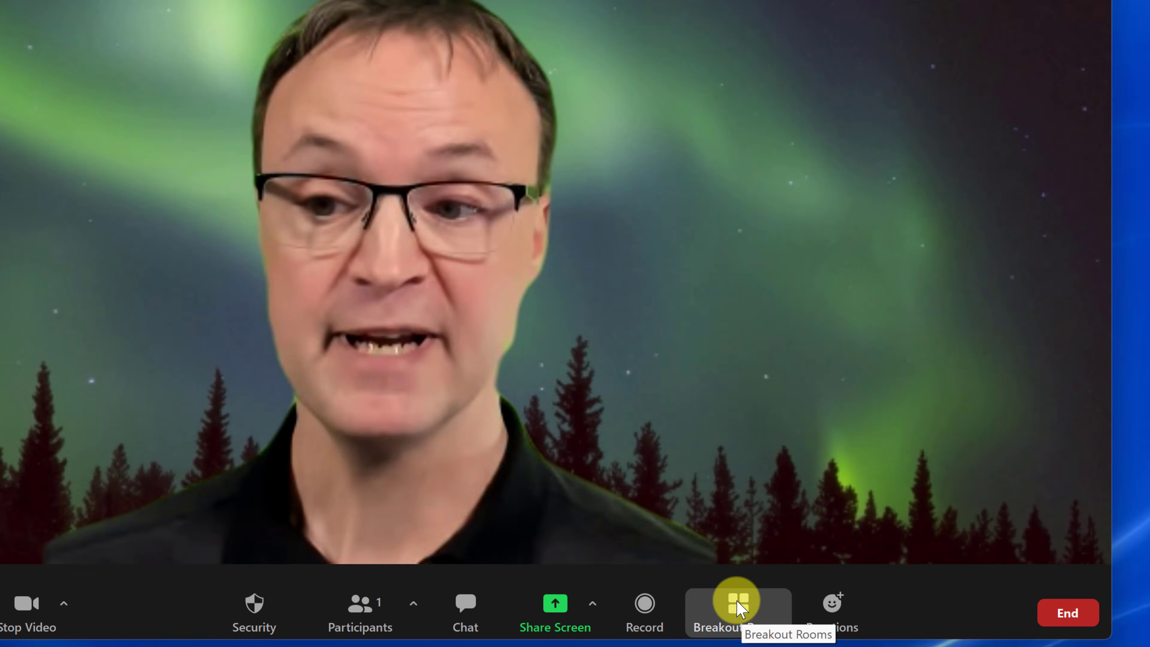
click(739, 607)
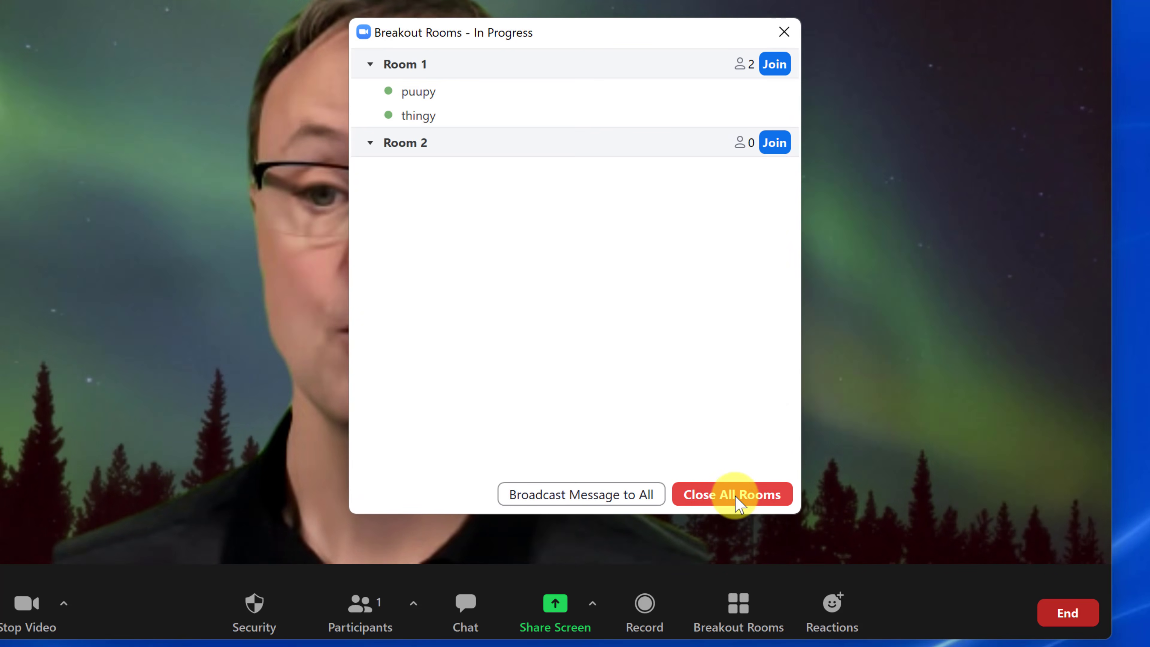
click(736, 496)
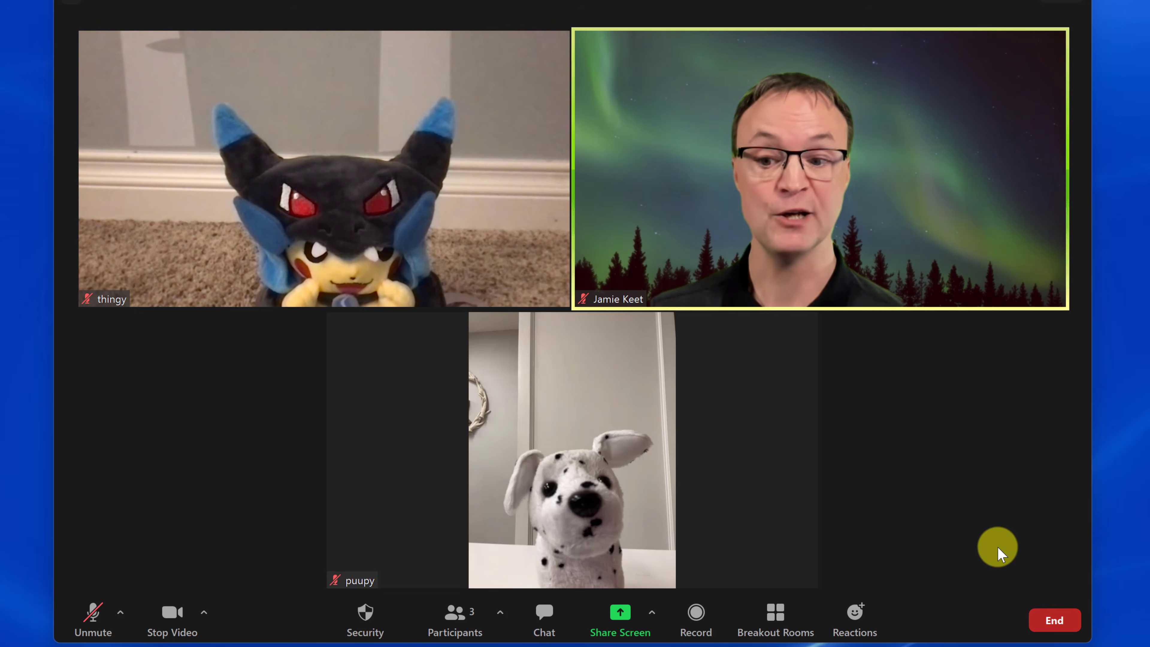
Examine the choices for ending the meeting for all or leaving it, and dismiss them without choosing one
click(1049, 616)
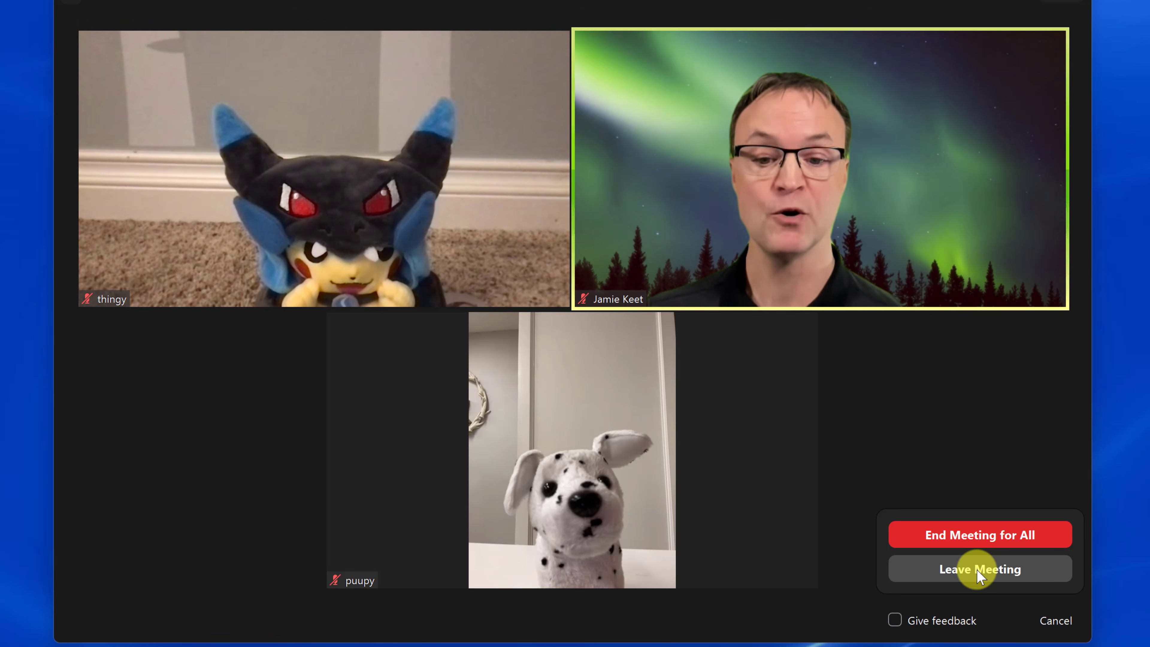
click(928, 430)
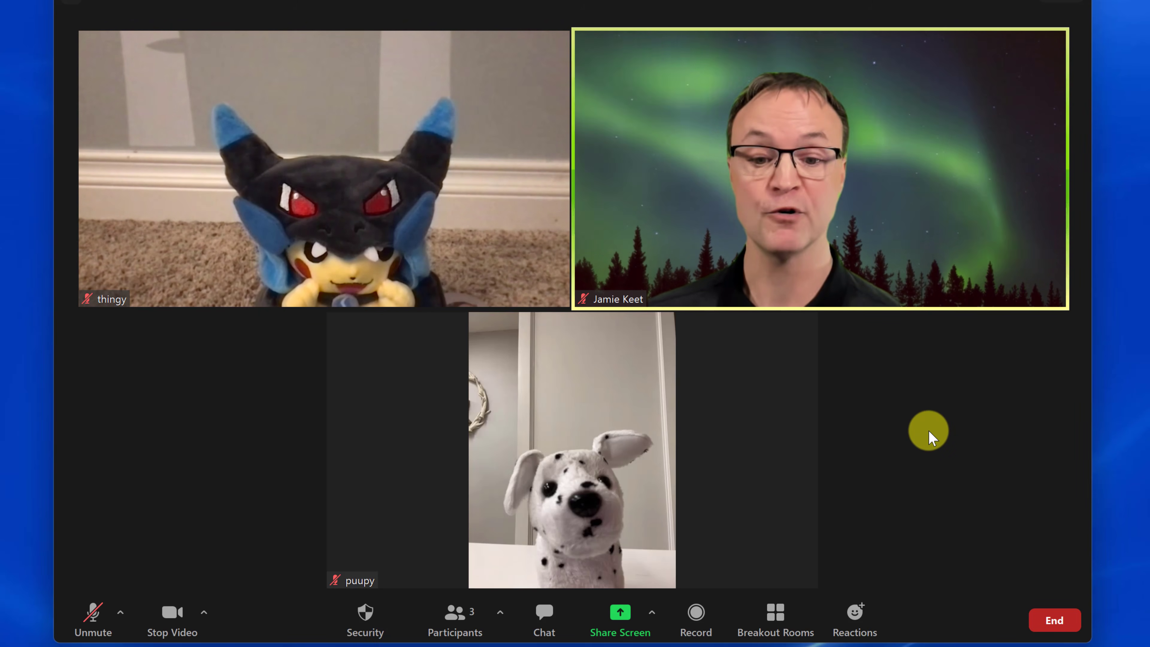